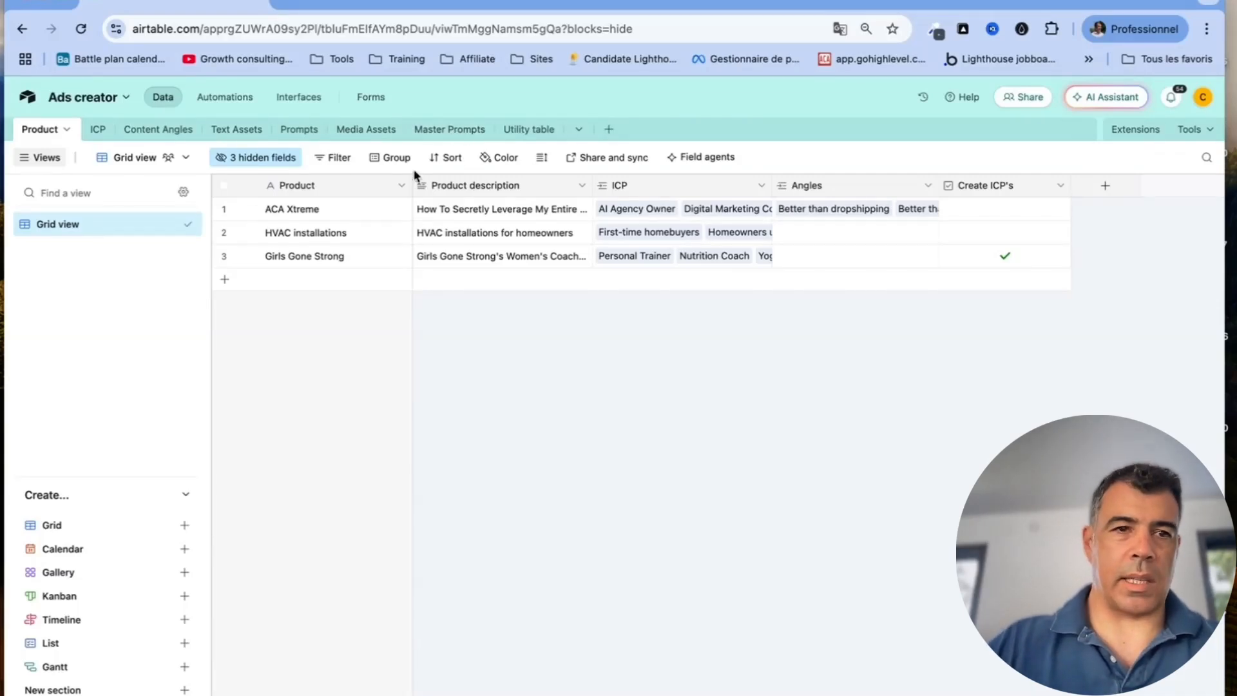
Browse the ICP, Content Angles, Text Assets, Prompts, Media Assets, Master Prompts and Utility tables, returning to Product
click(98, 132)
click(131, 132)
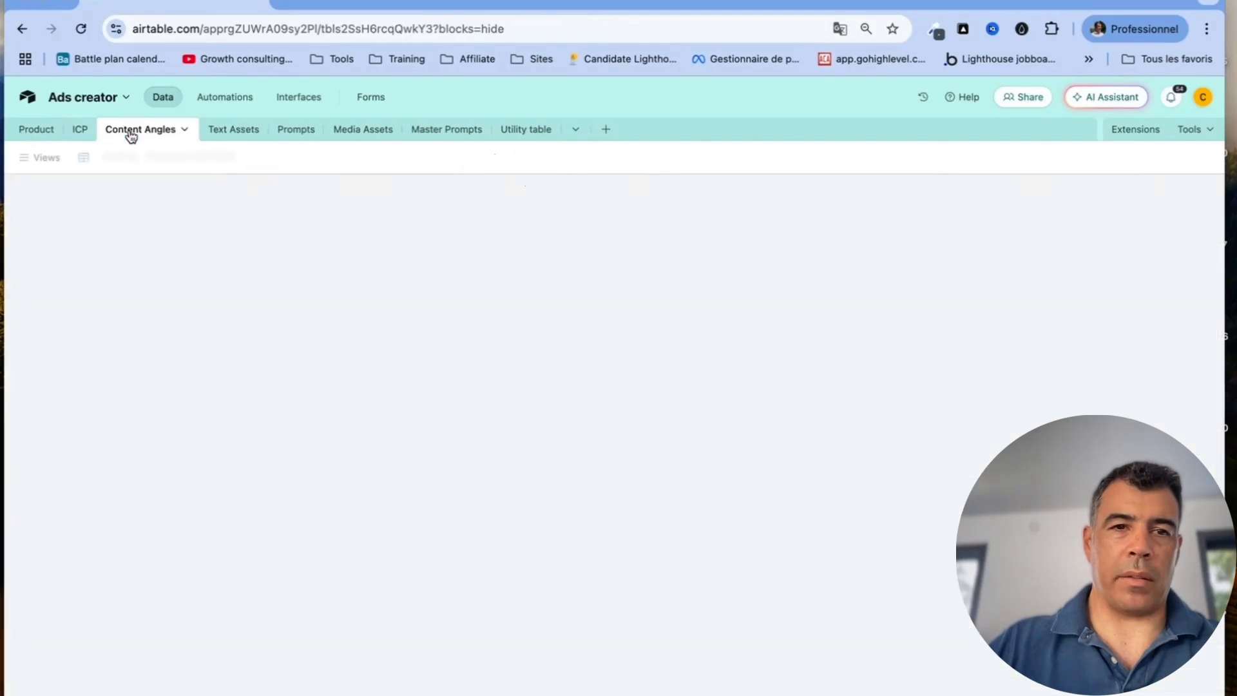
click(236, 129)
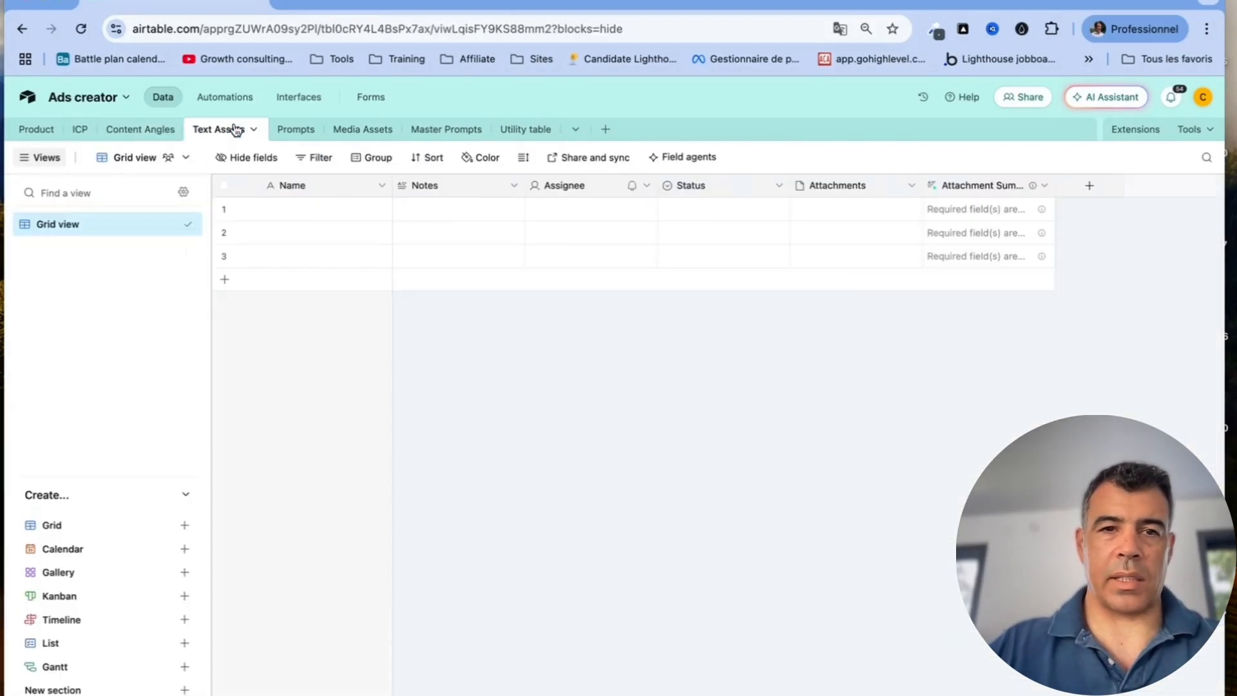
click(308, 131)
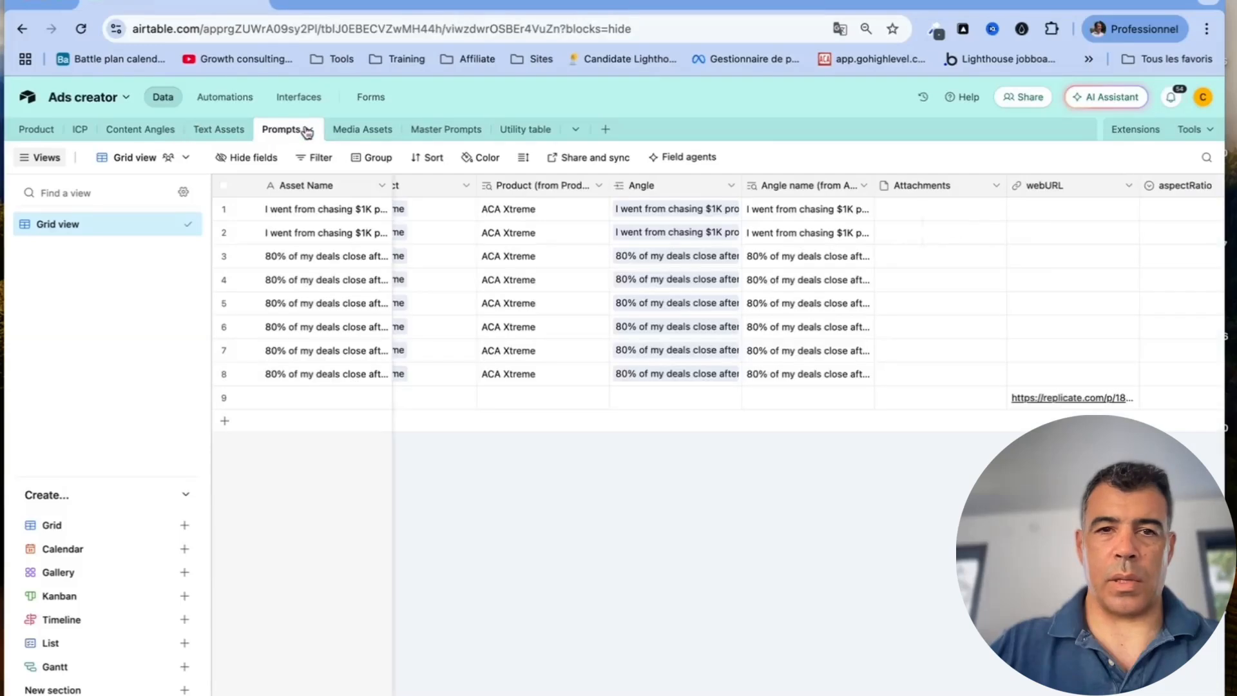
click(366, 132)
click(435, 131)
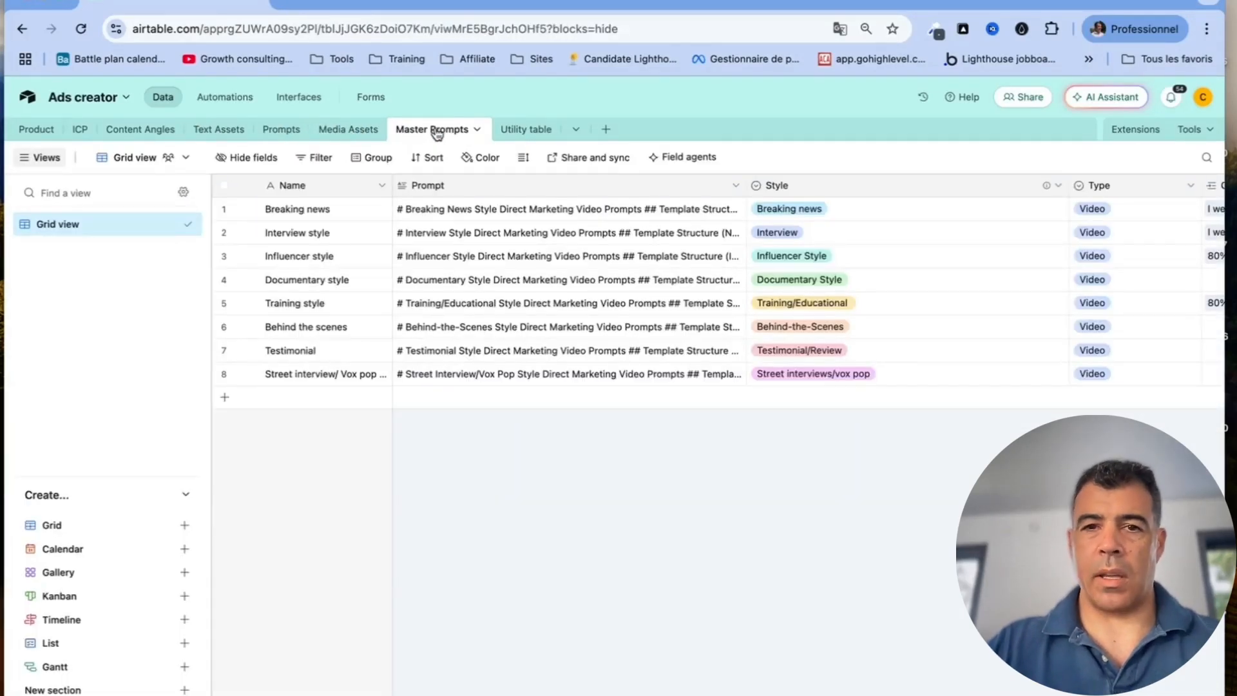
click(522, 131)
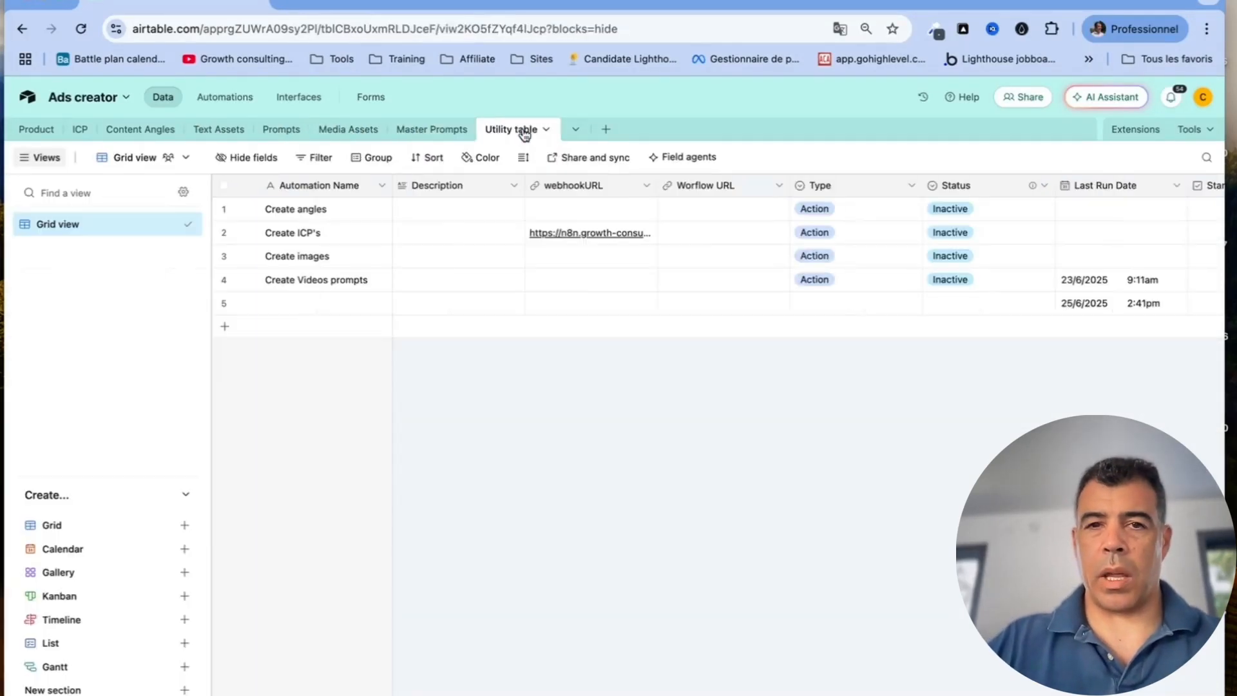
click(448, 132)
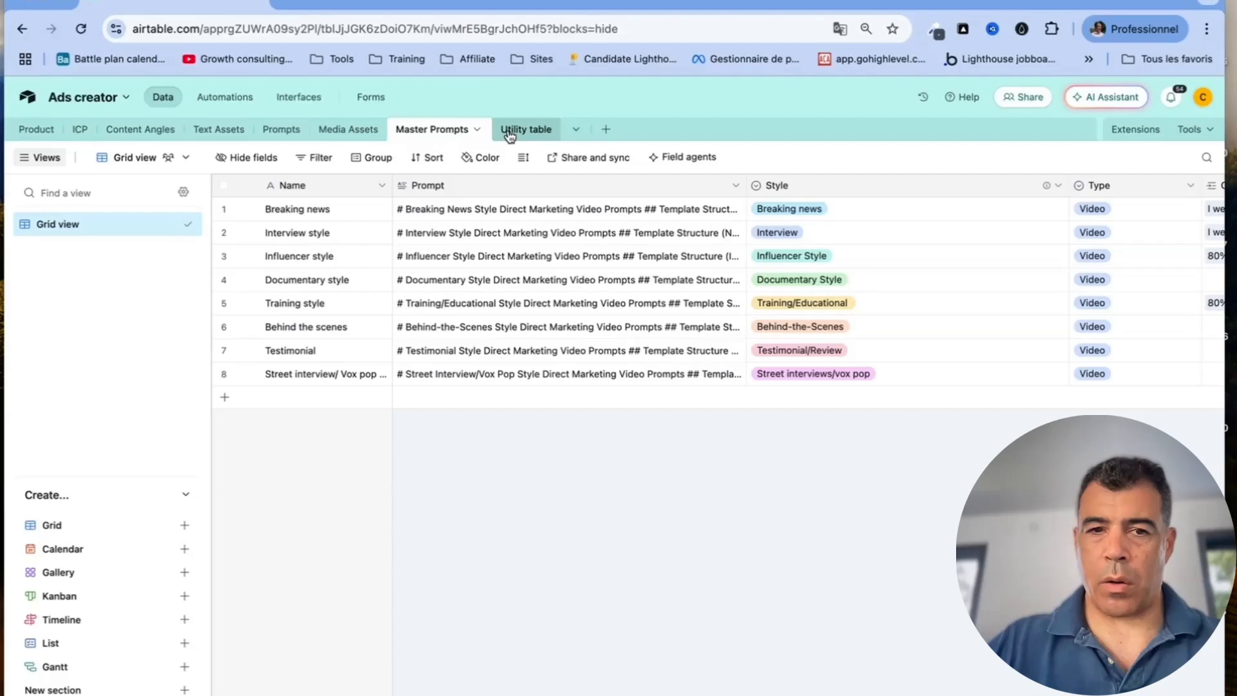
click(37, 131)
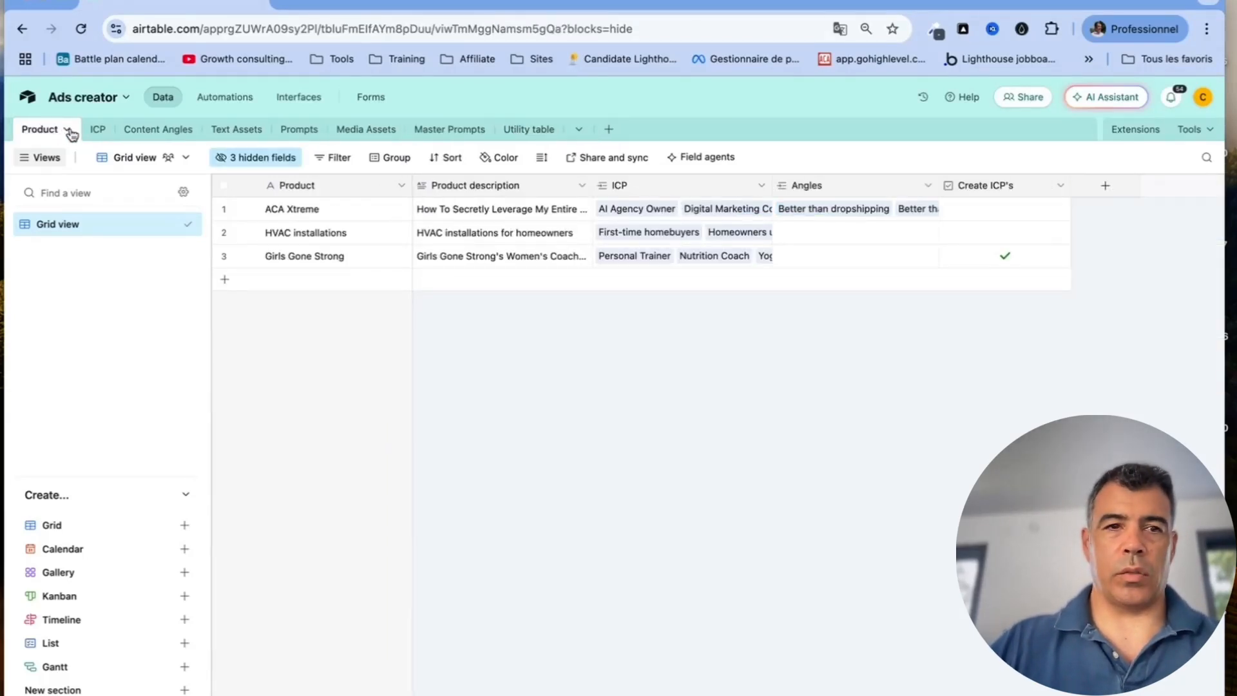
Dismiss the add-table options, then tour the tables again from ICP through Master Prompts, ending back on Product
click(609, 131)
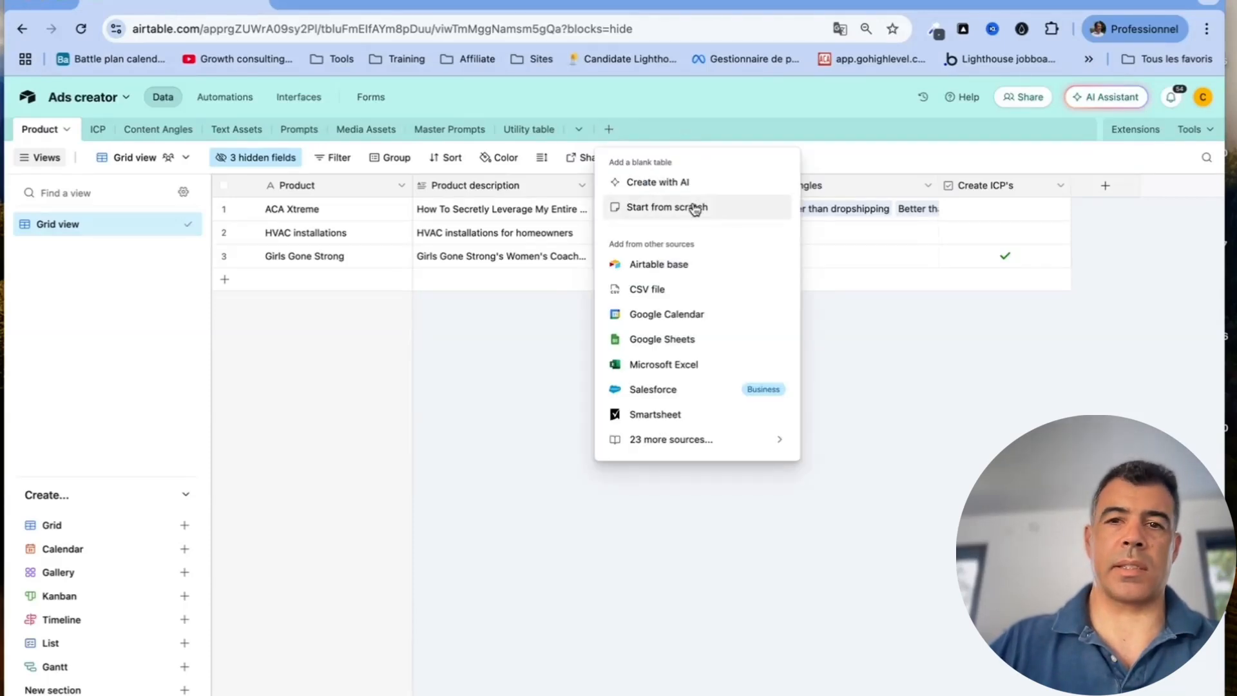
click(509, 386)
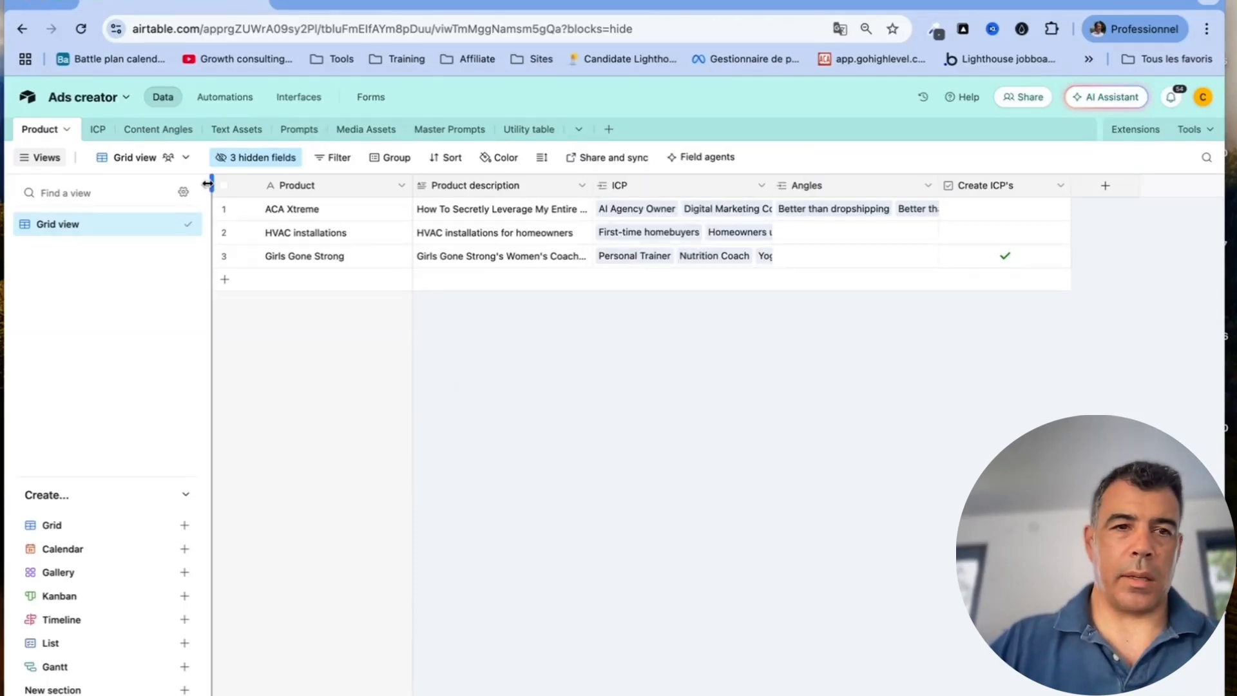
click(98, 130)
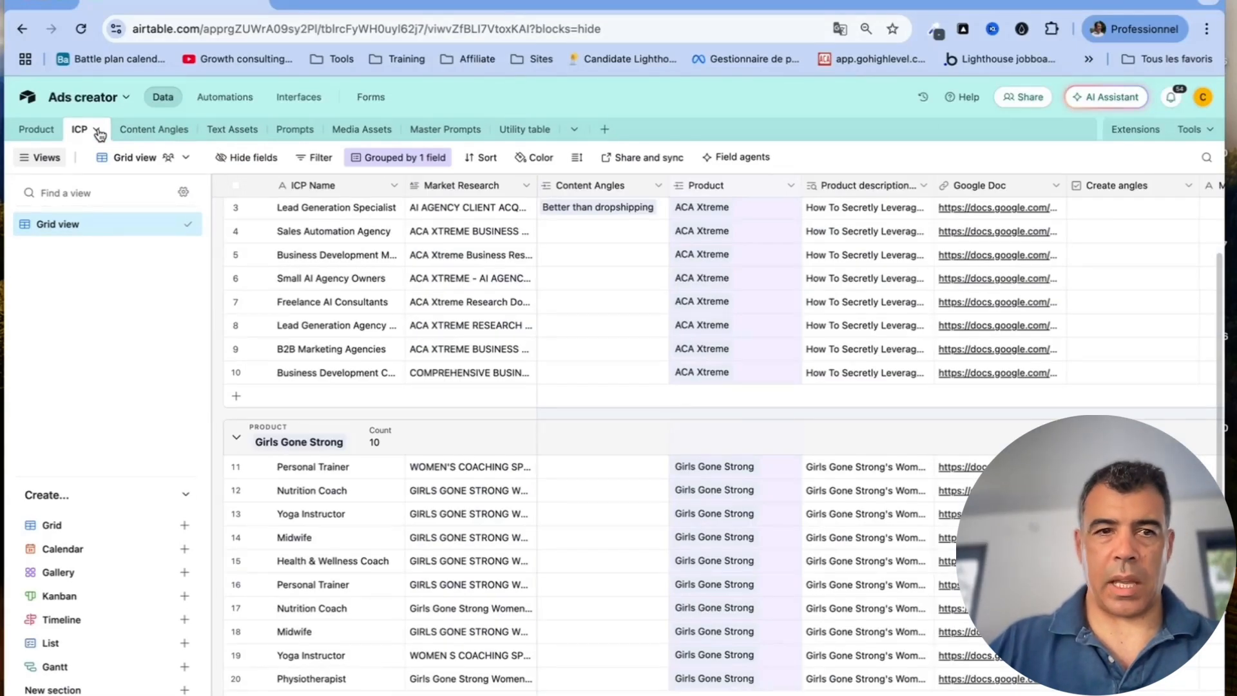
click(150, 132)
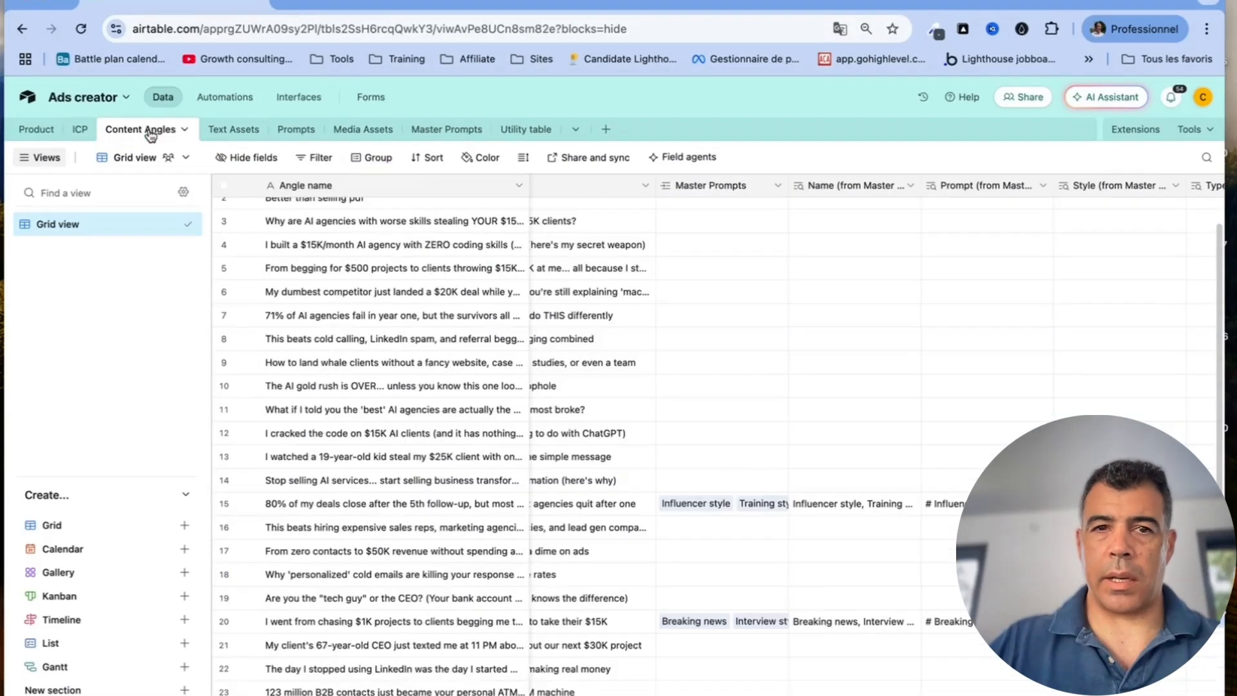
click(240, 131)
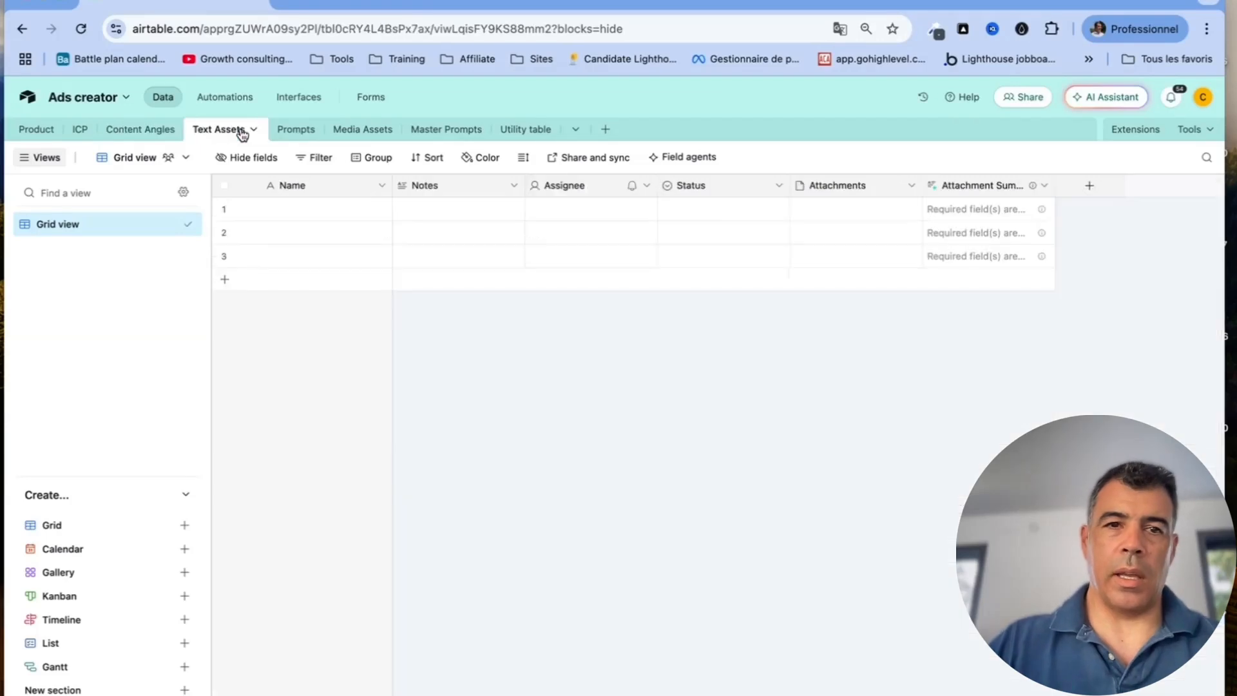
click(298, 132)
click(379, 138)
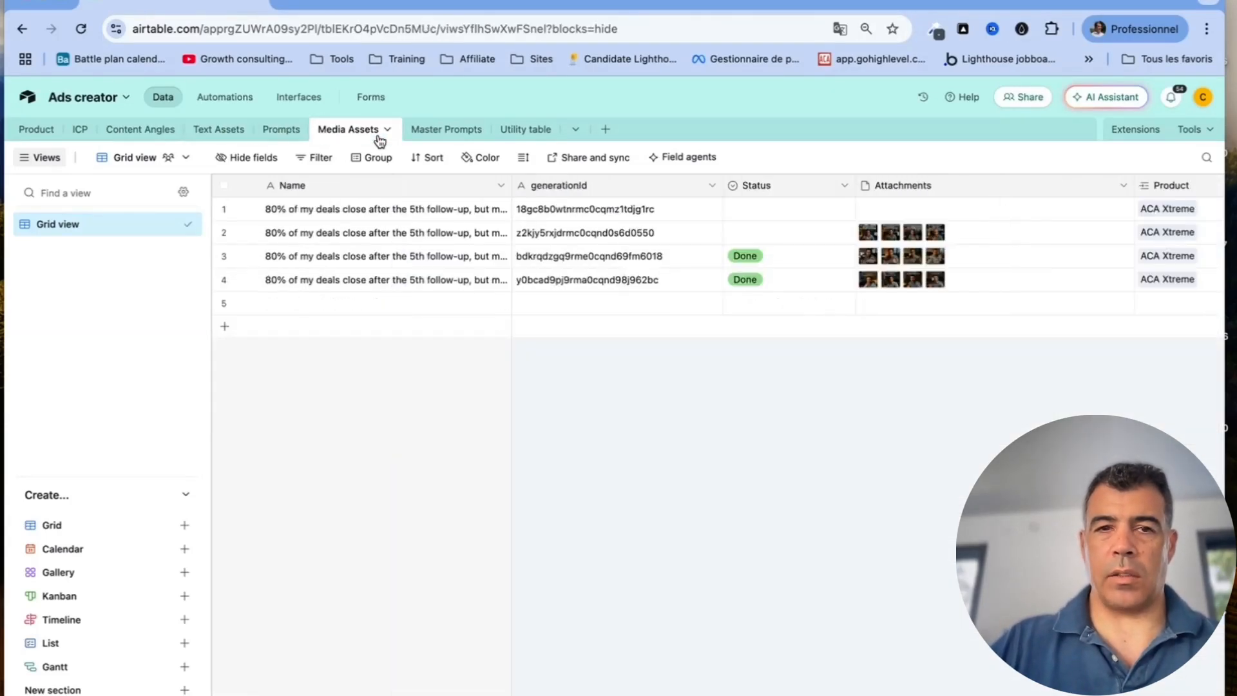
click(465, 133)
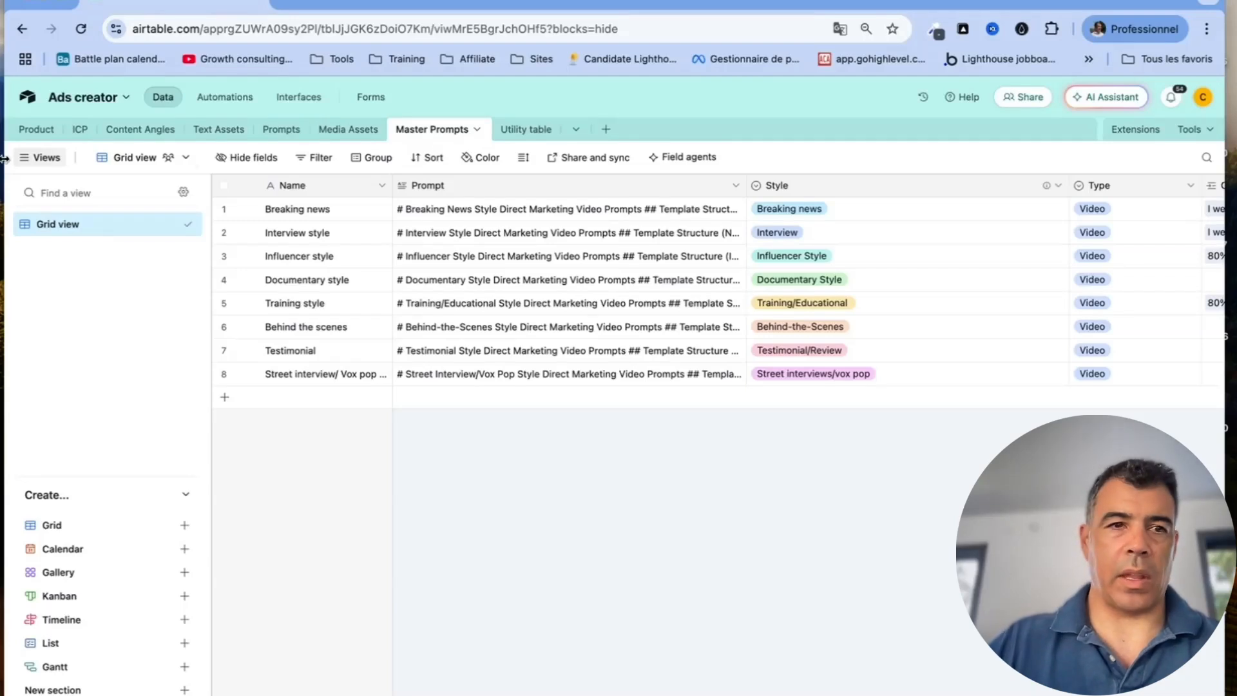
click(40, 130)
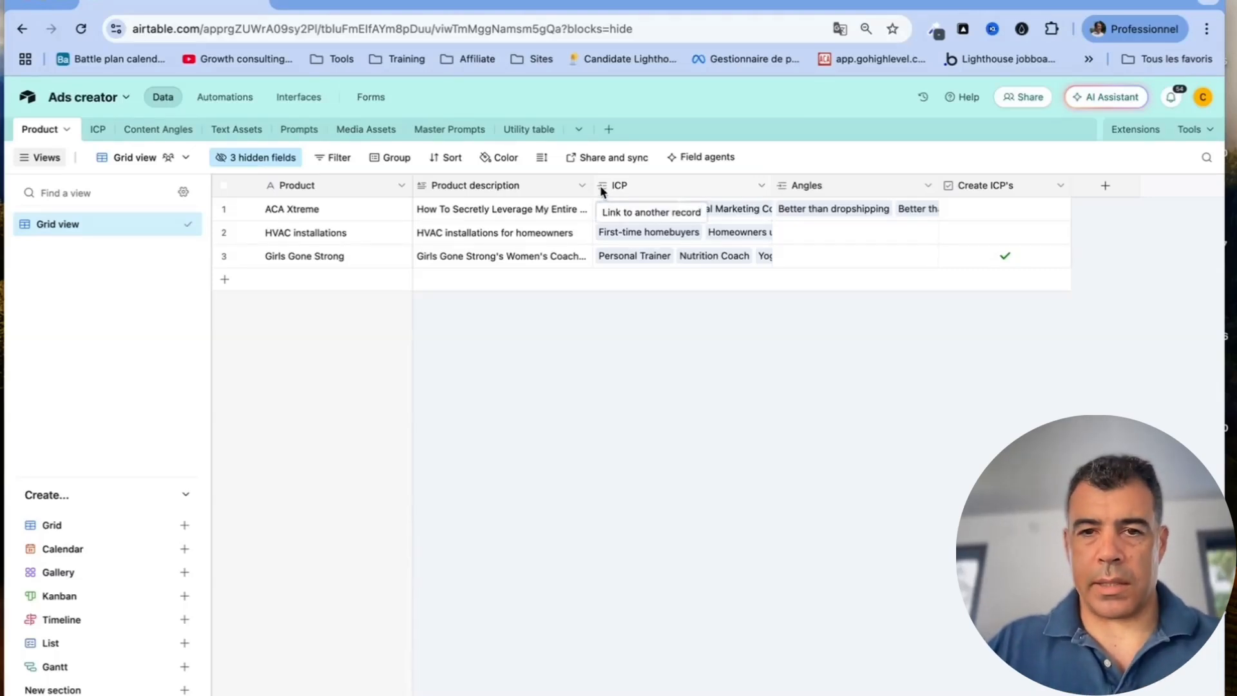
Review the existing ICP field's settings without changing anything
click(760, 185)
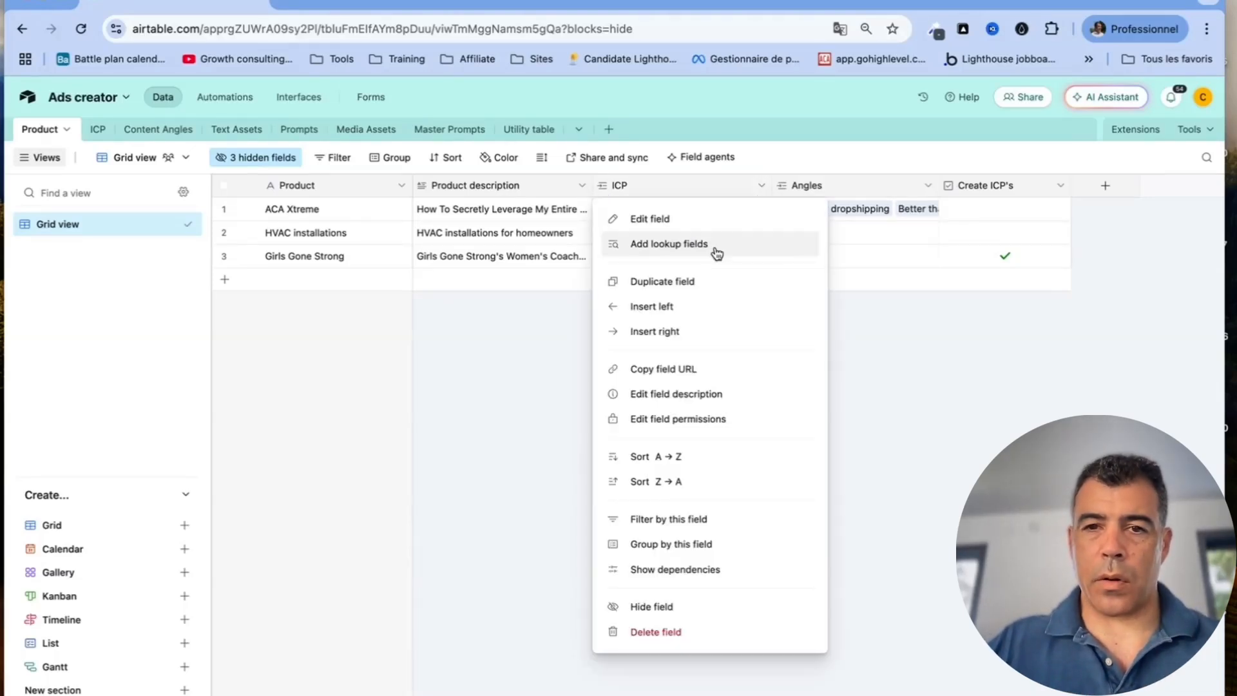
click(709, 219)
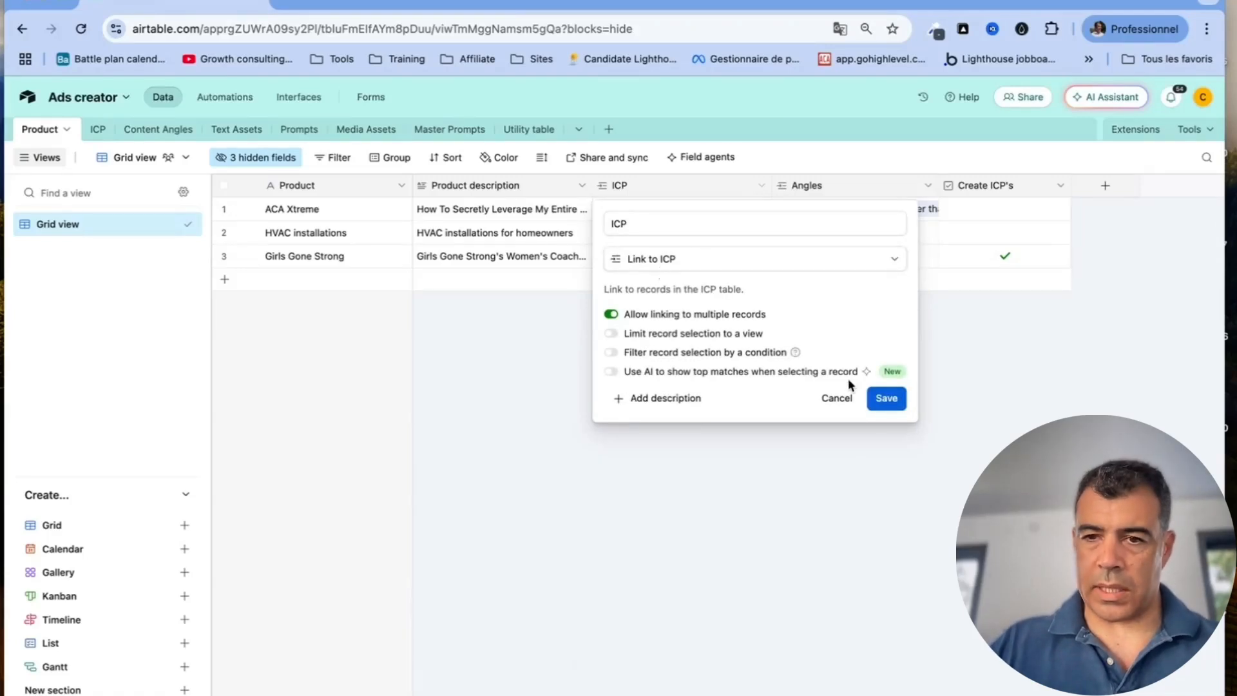
click(836, 399)
Create a new link-to-ICP field named 'Zishdlisdhjlaz' in the Product table
click(1105, 186)
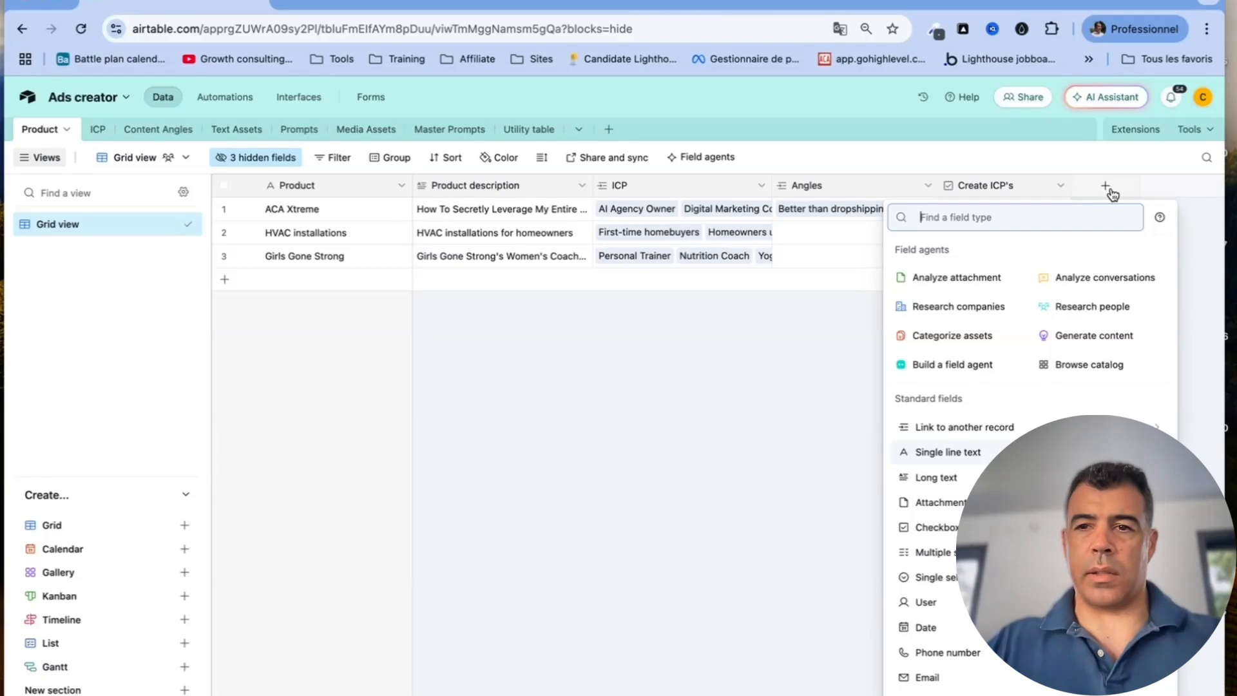
click(1029, 427)
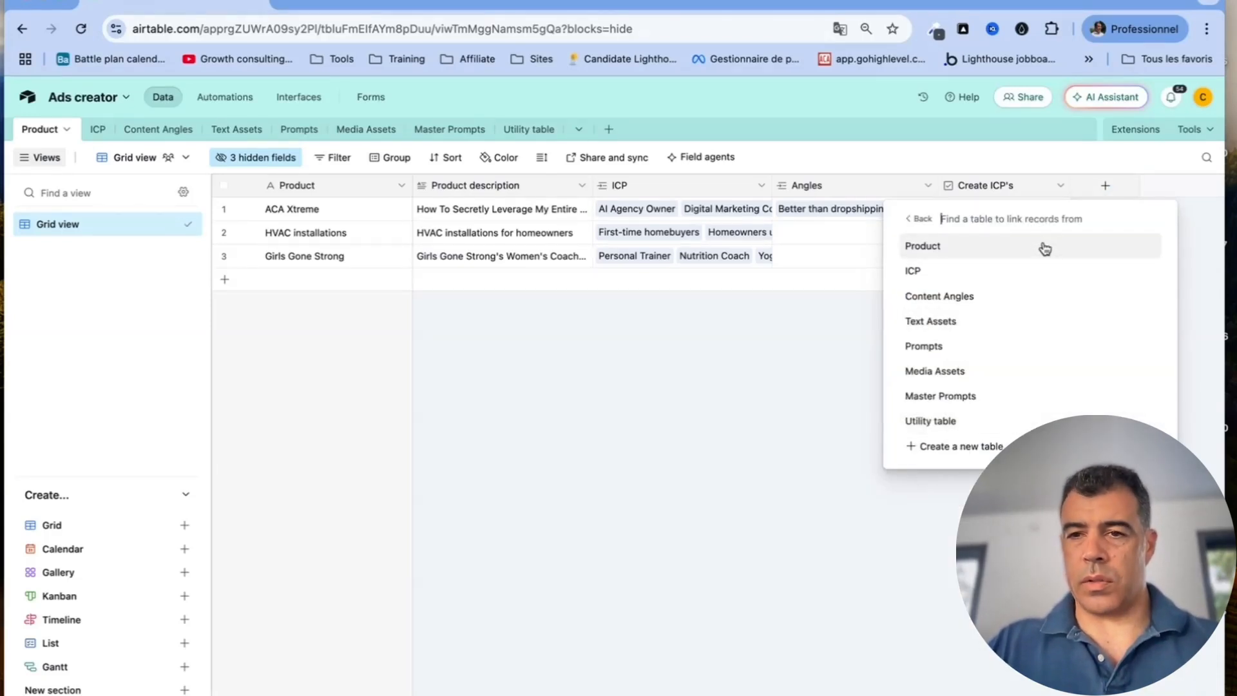
click(1026, 271)
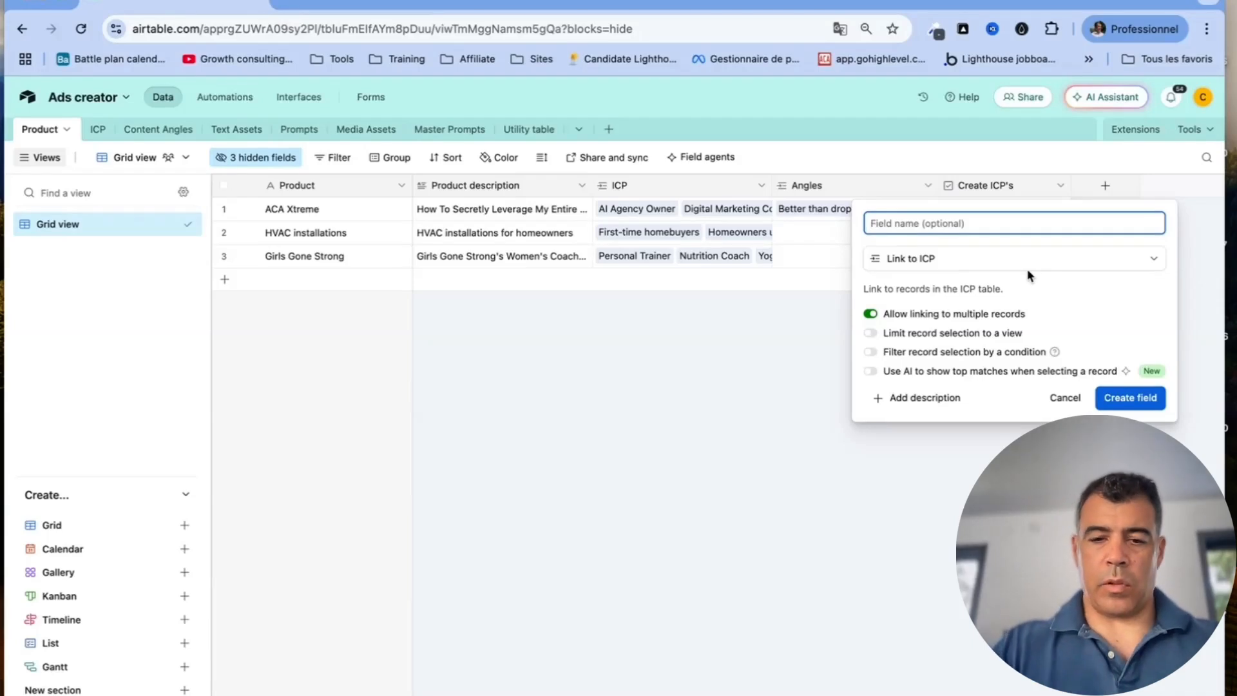
text(Zishdlisdhjlaz)
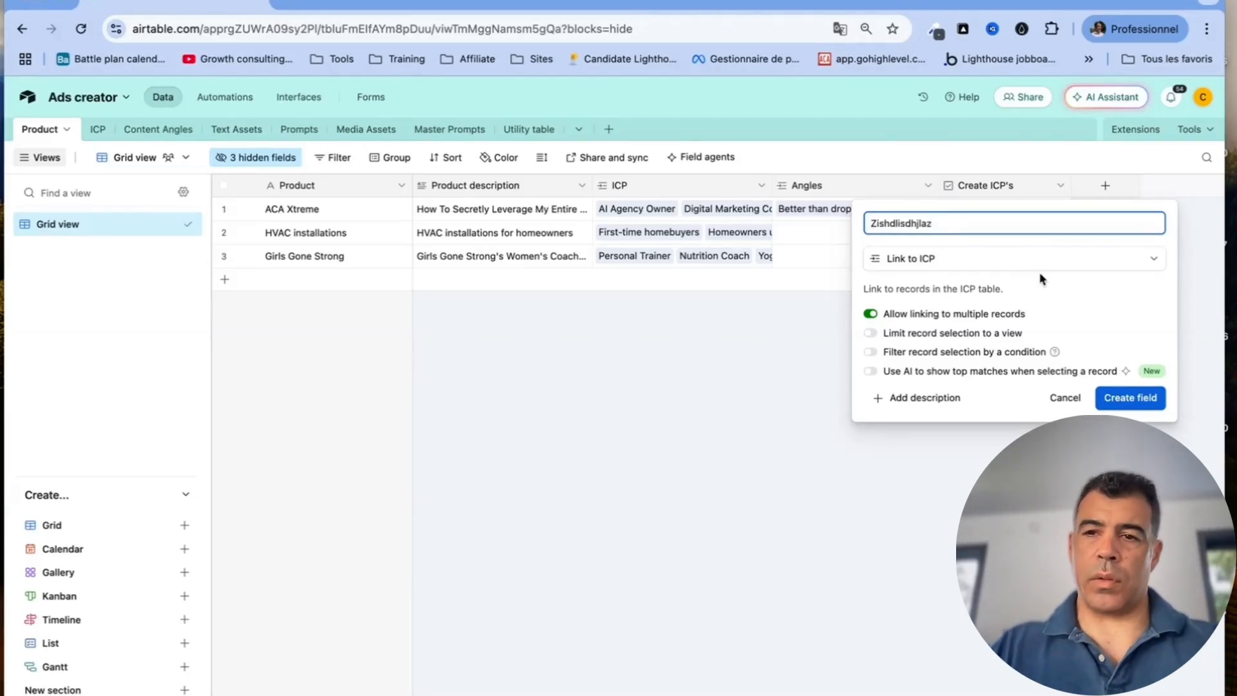
click(1130, 400)
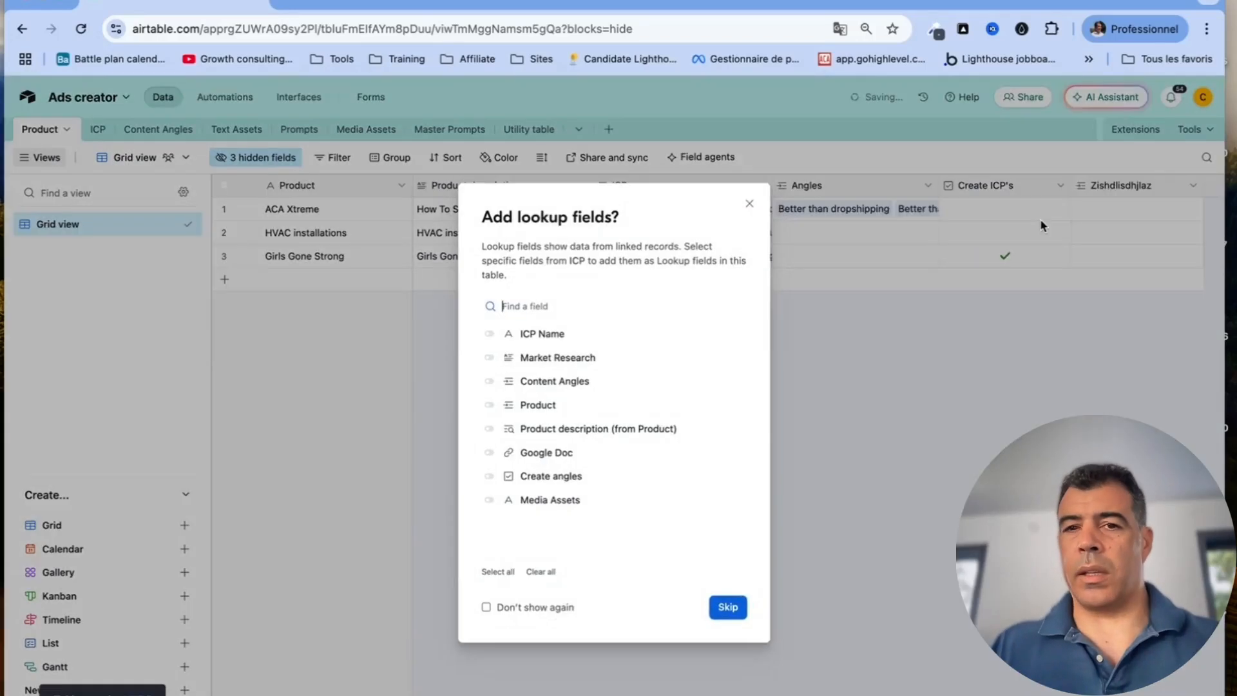
Add ICP Name, Market Research and Content Angles as lookup fields
click(490, 334)
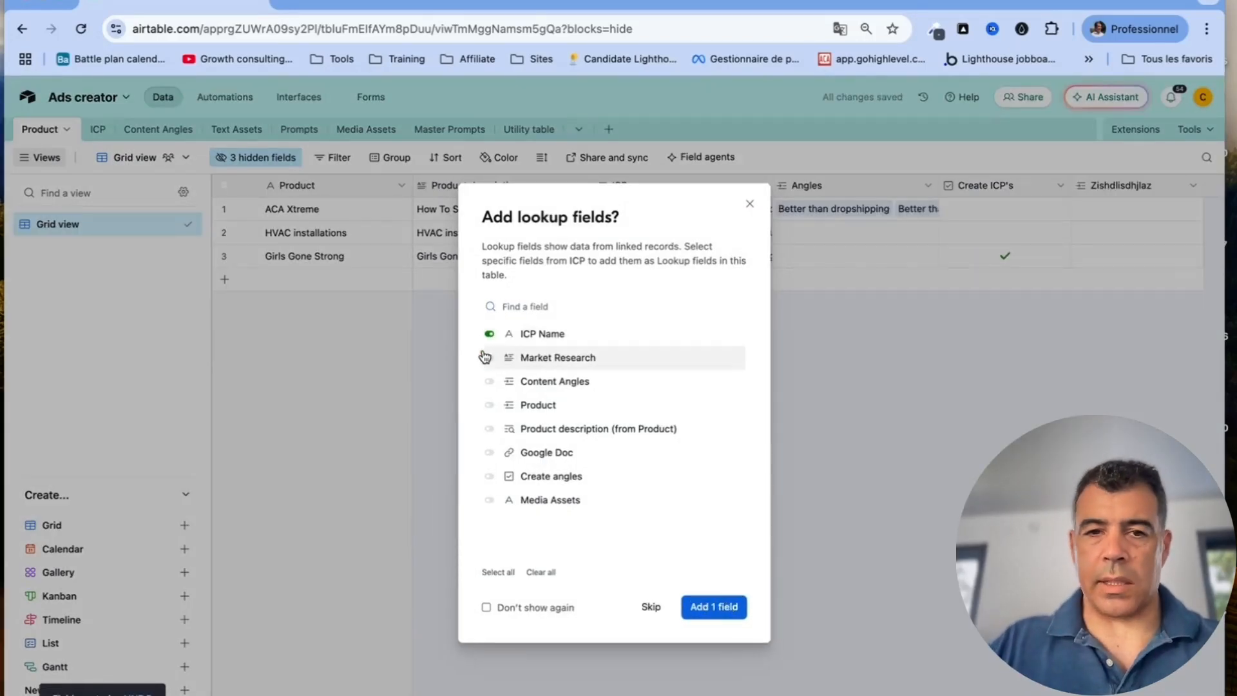
click(488, 358)
click(489, 382)
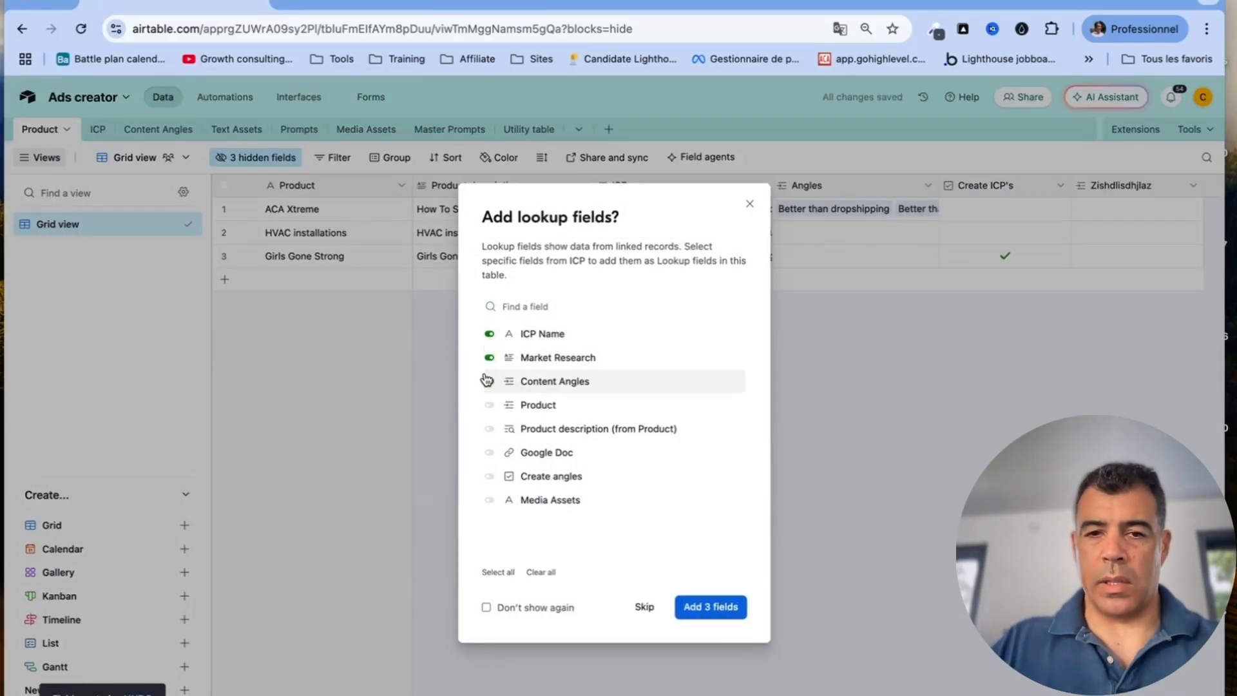
click(721, 607)
Link ACA Xtreme to the AI Agency Owner ICP record, then switch to the ICP table
scroll(925, 446, right, 7)
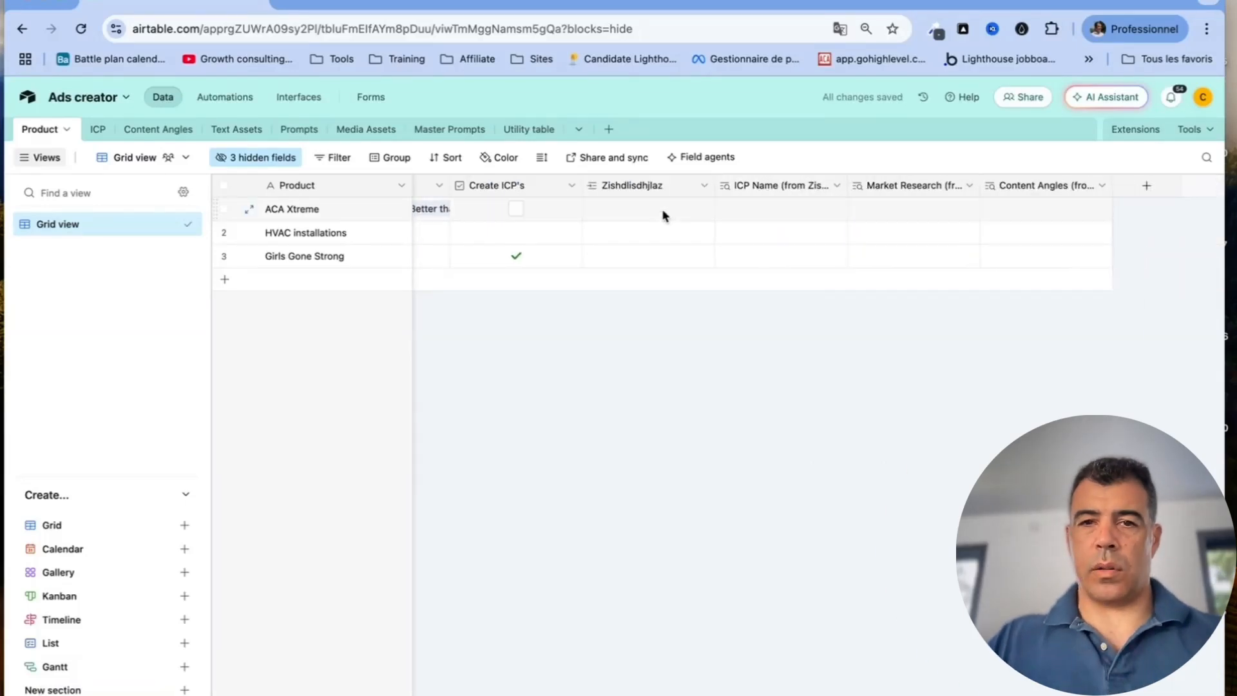
click(612, 207)
click(576, 208)
click(622, 208)
click(589, 208)
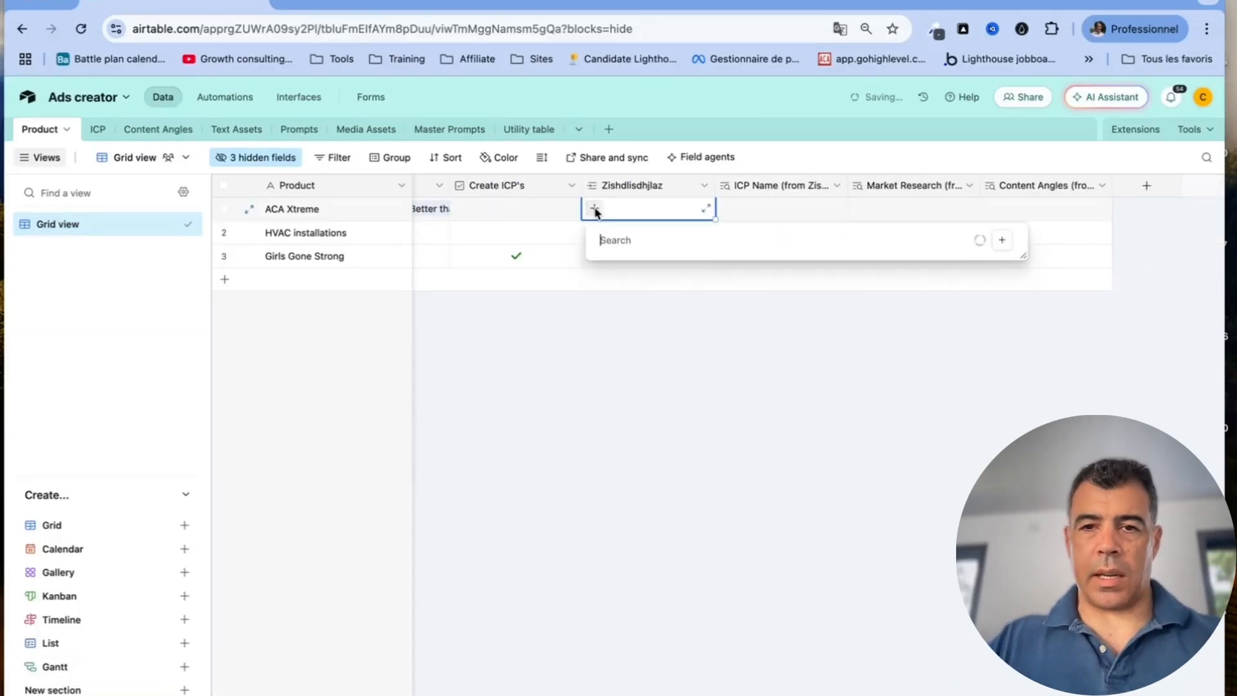
click(661, 275)
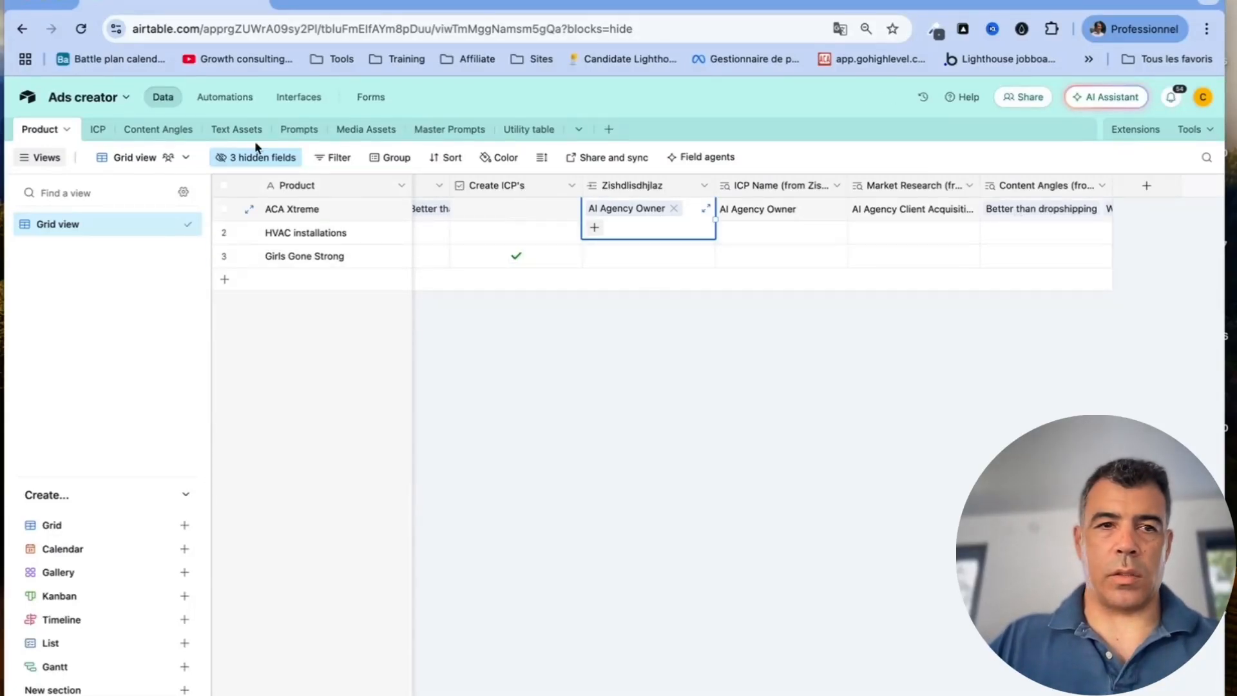
click(97, 129)
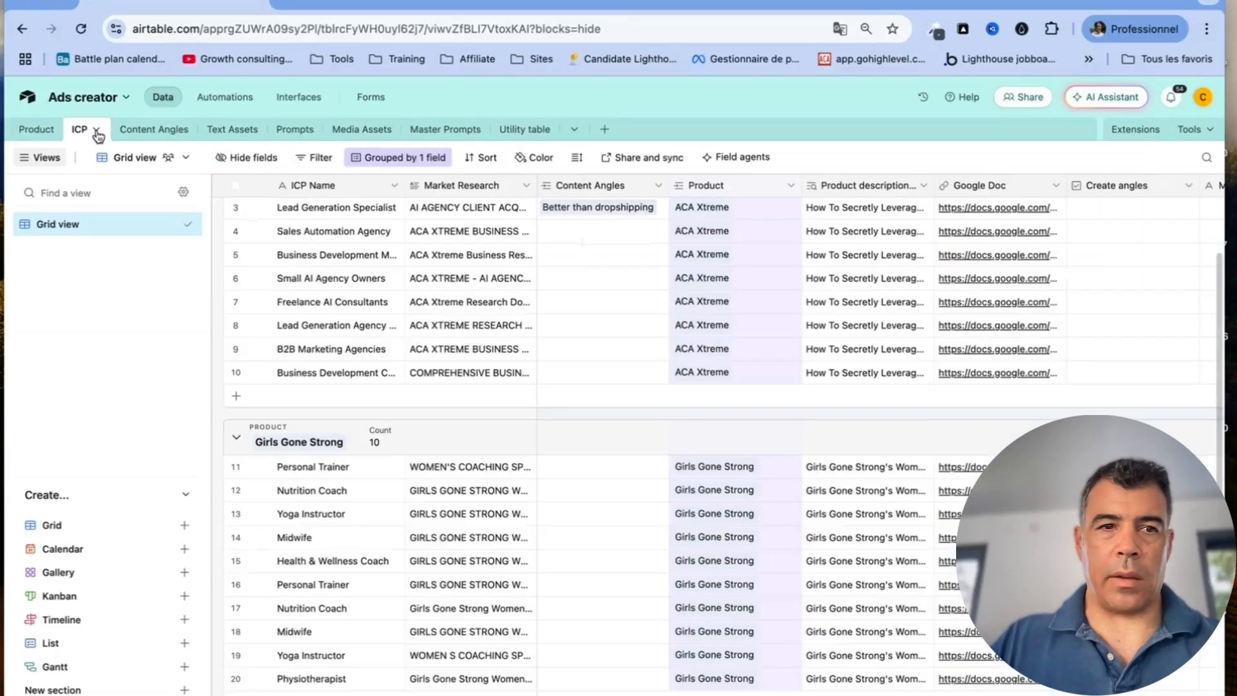
Back in the Product table, delete the new link field and the first broken lookup column
click(38, 130)
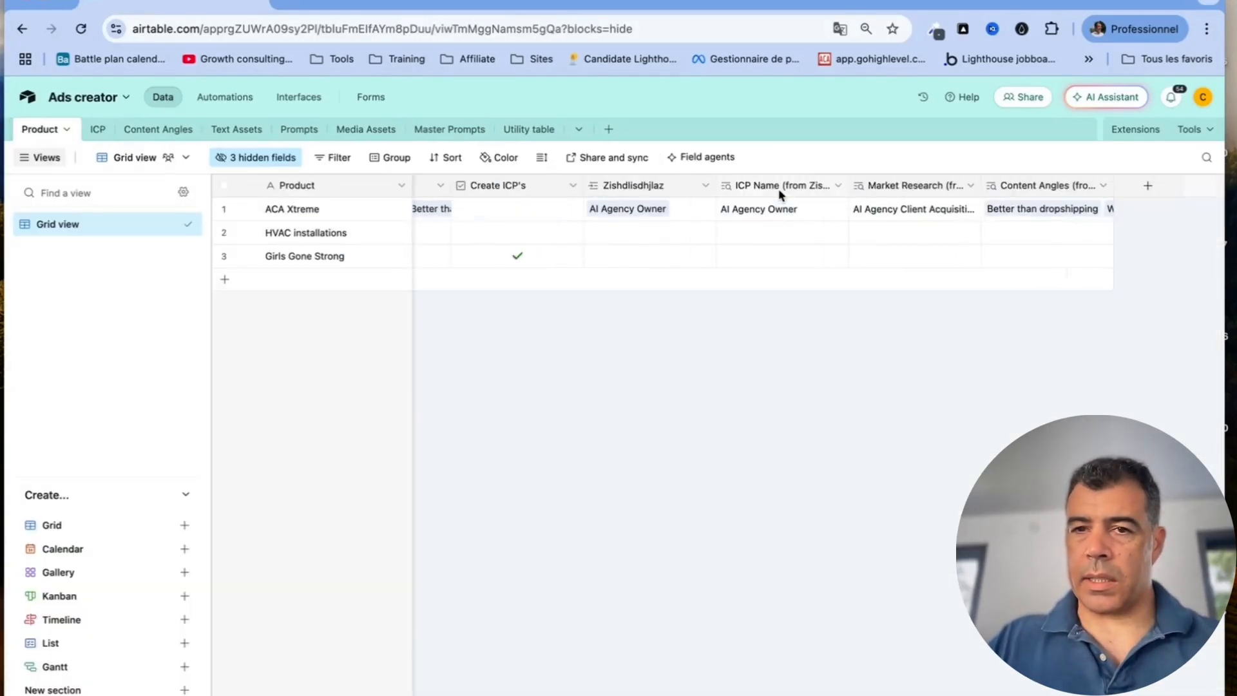
click(706, 187)
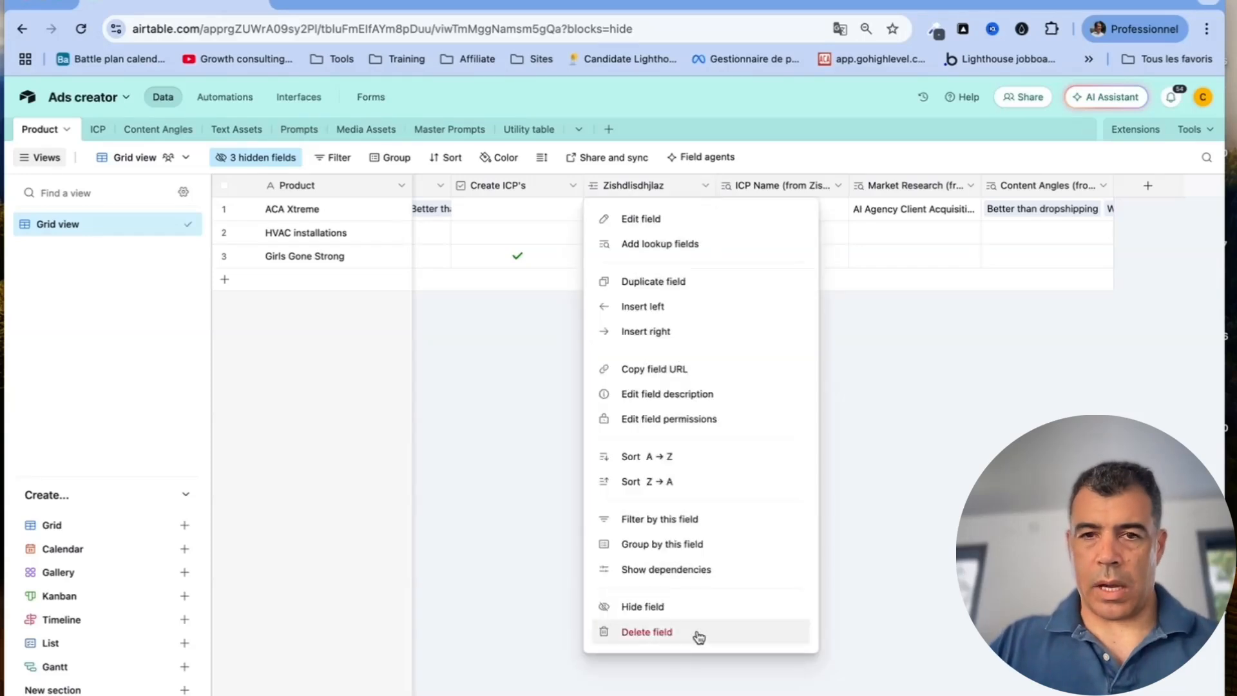
click(698, 632)
click(767, 498)
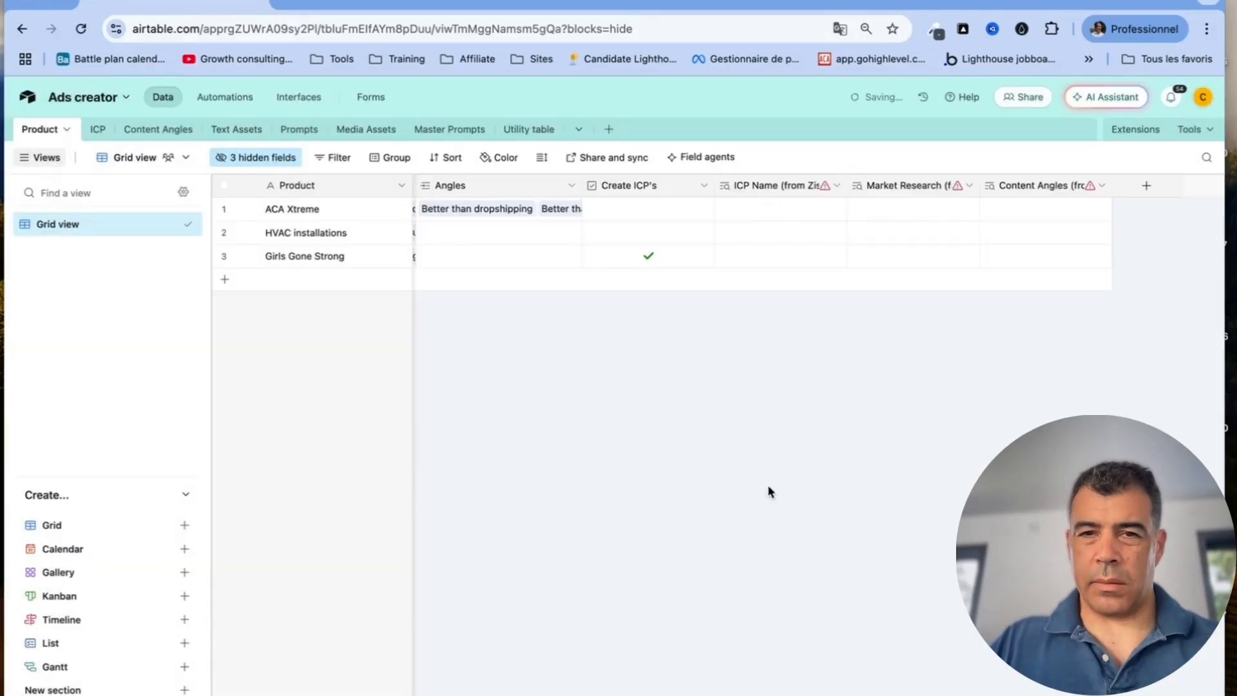
Delete the ICP Name, Market Research and Content Angles lookup columns
click(835, 187)
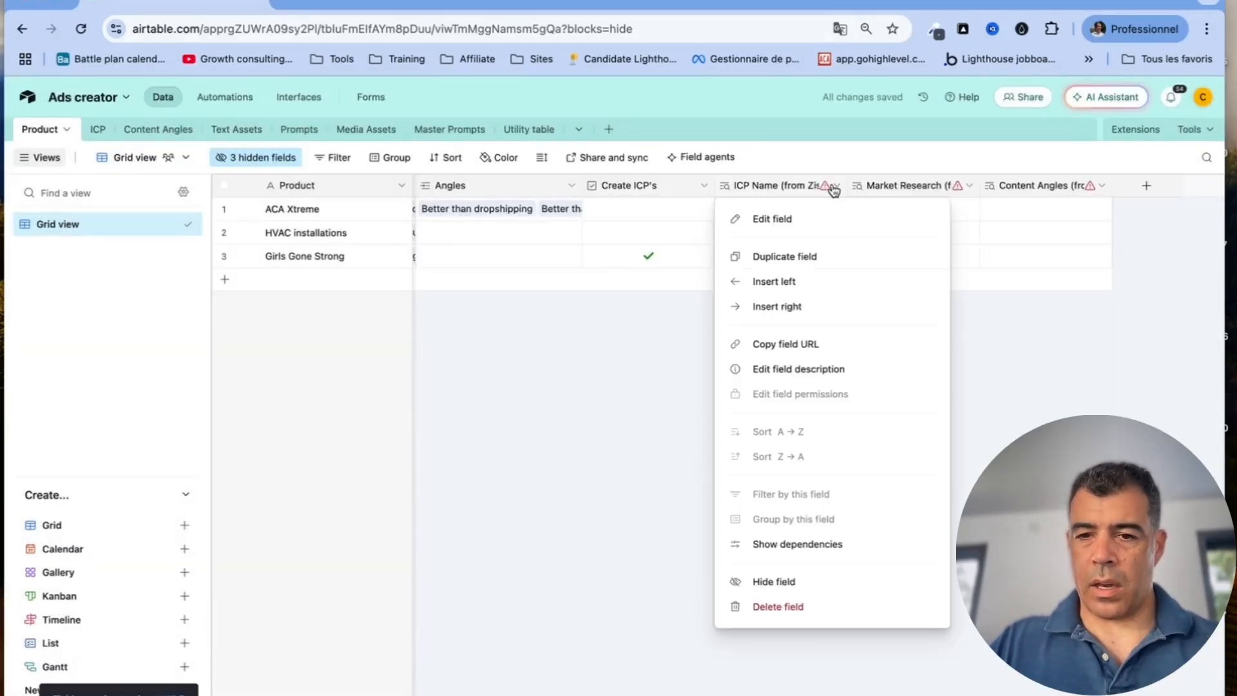
click(803, 612)
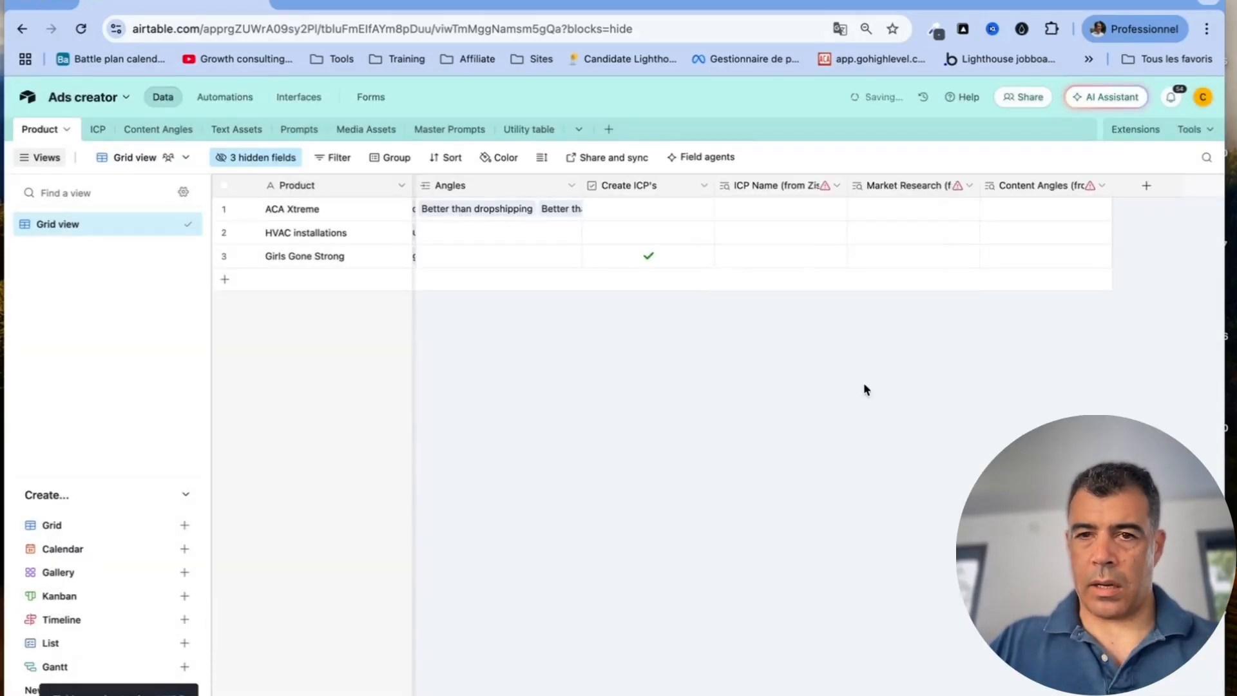
click(969, 187)
click(918, 606)
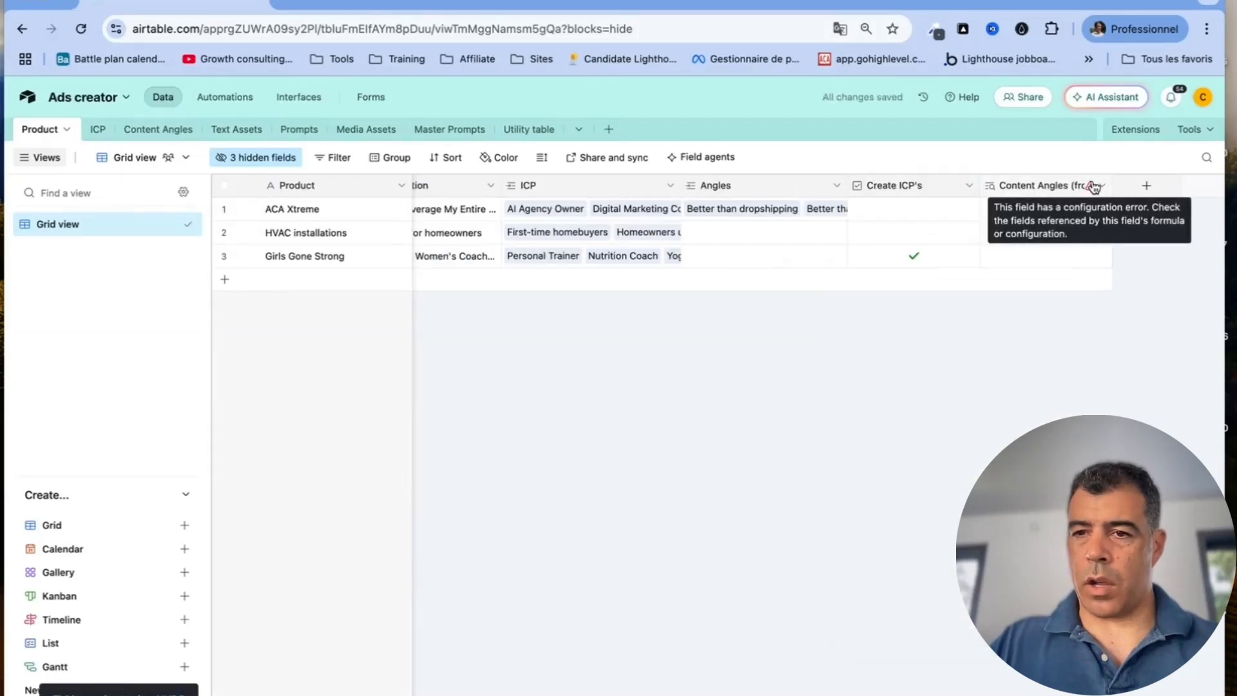
click(1104, 186)
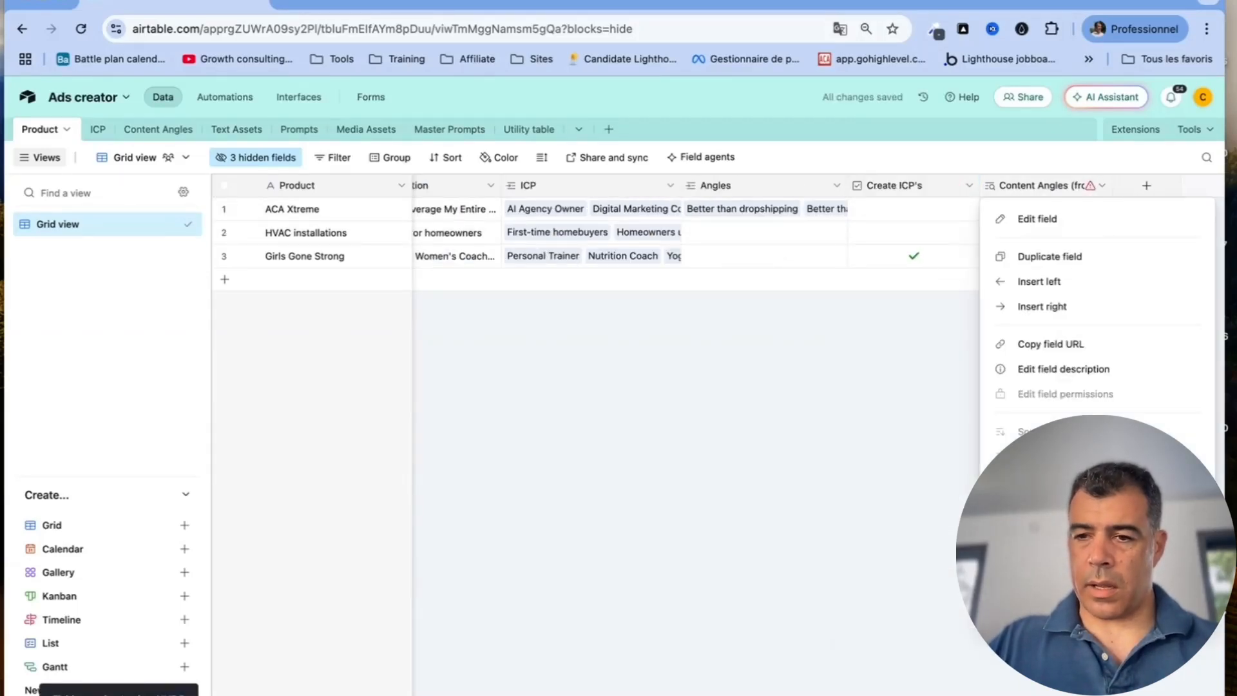
click(1049, 605)
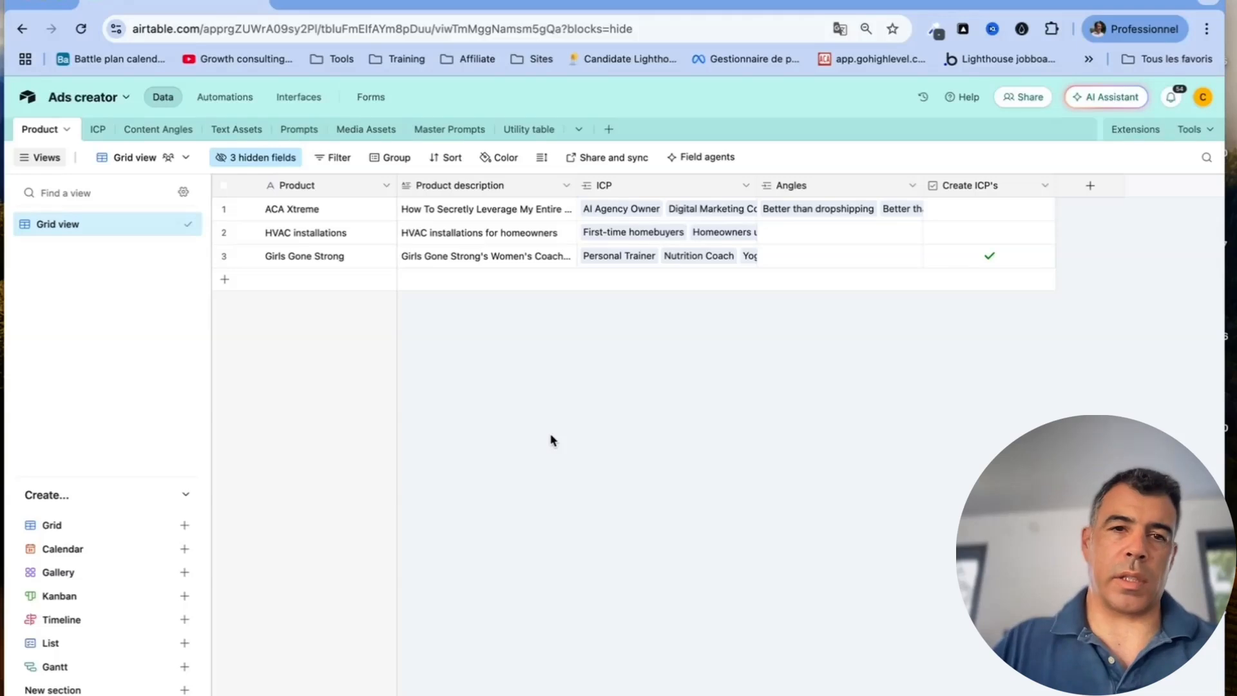
click(387, 186)
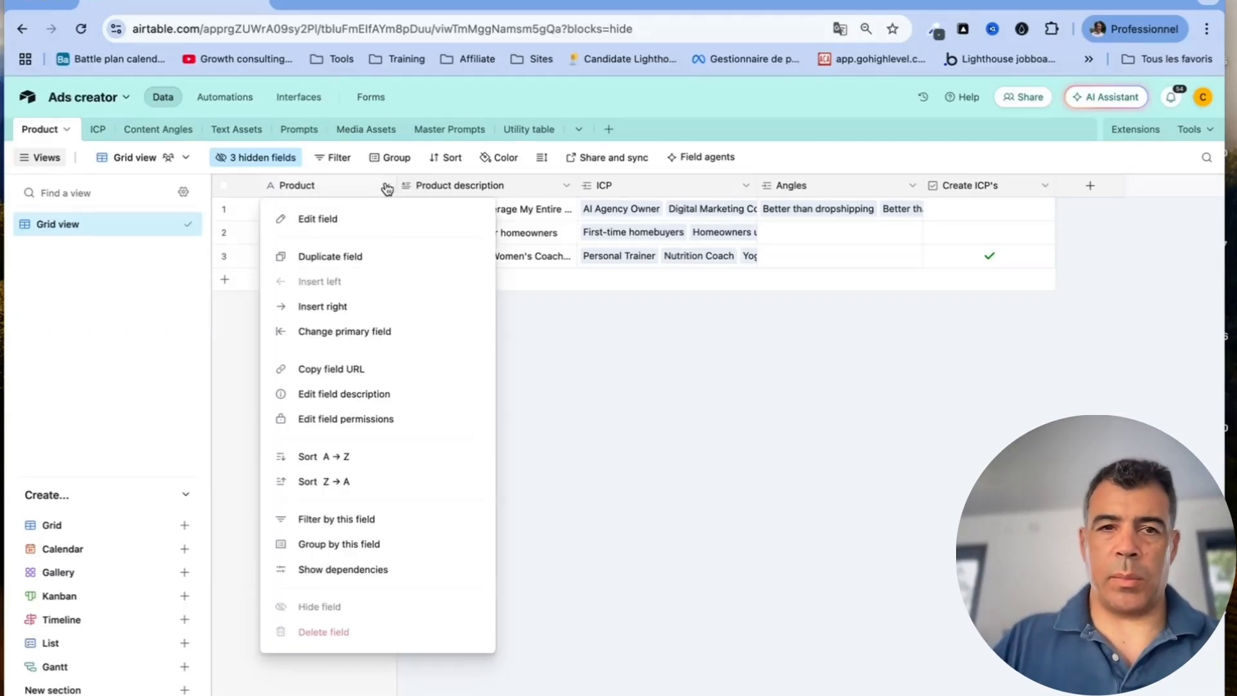
click(318, 219)
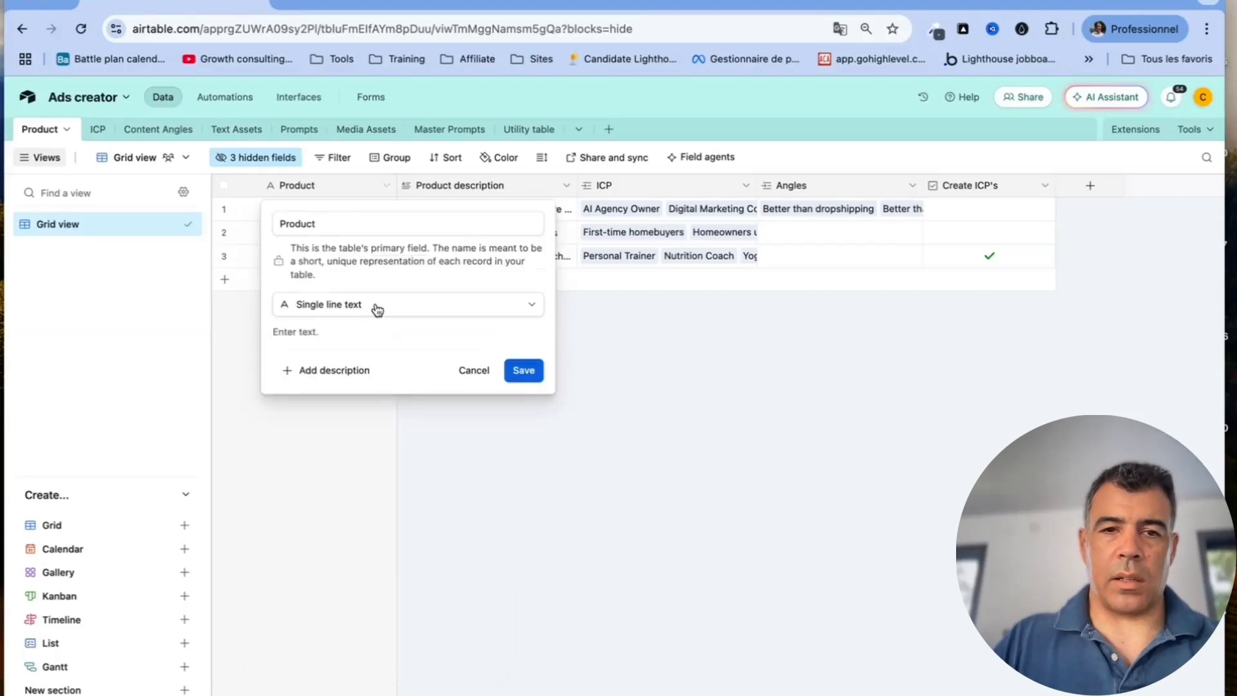
click(473, 371)
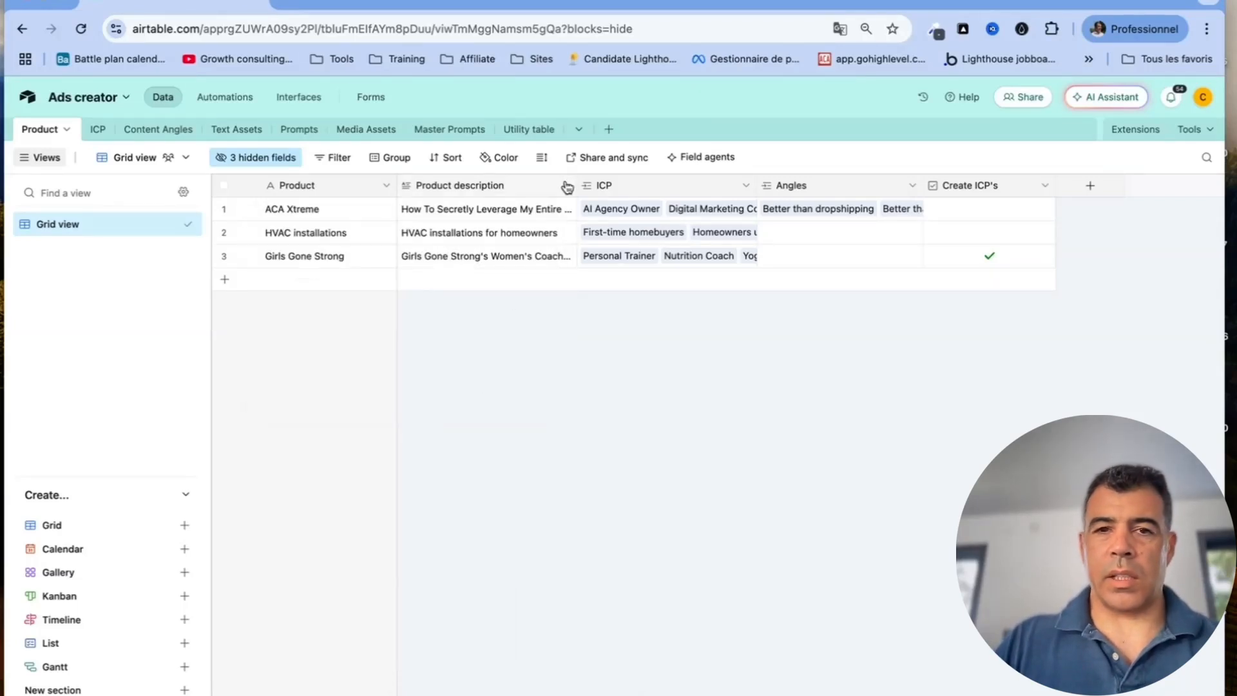
click(566, 186)
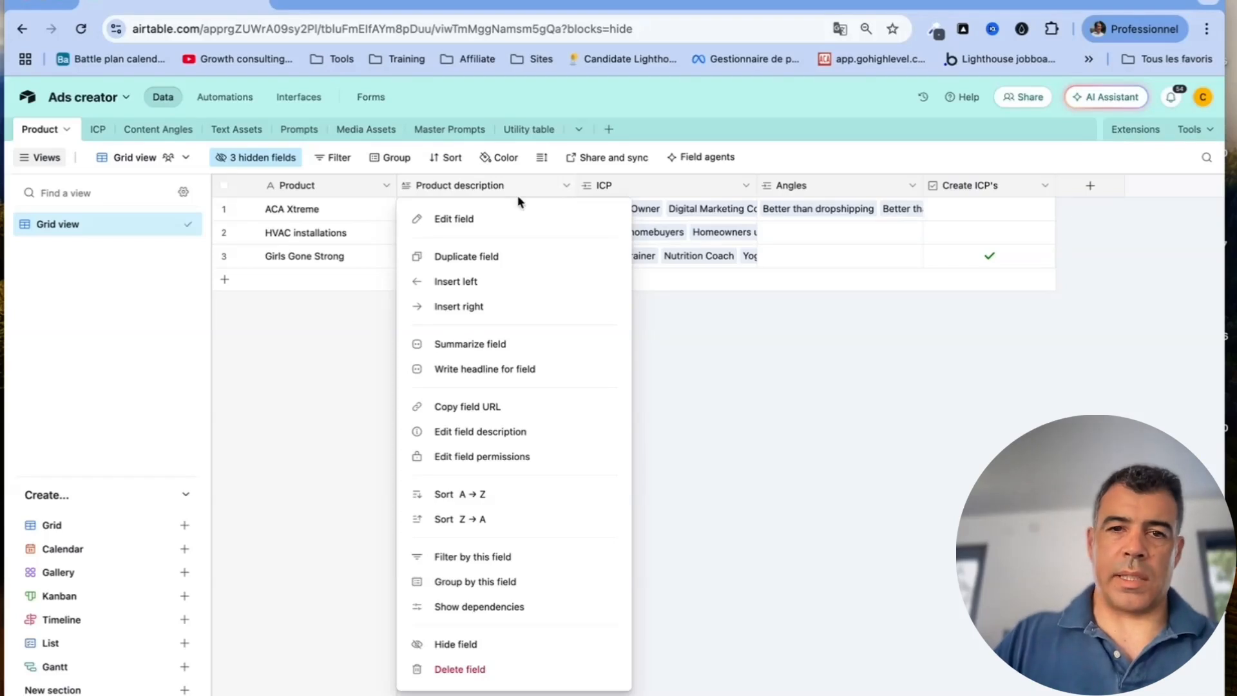
click(482, 218)
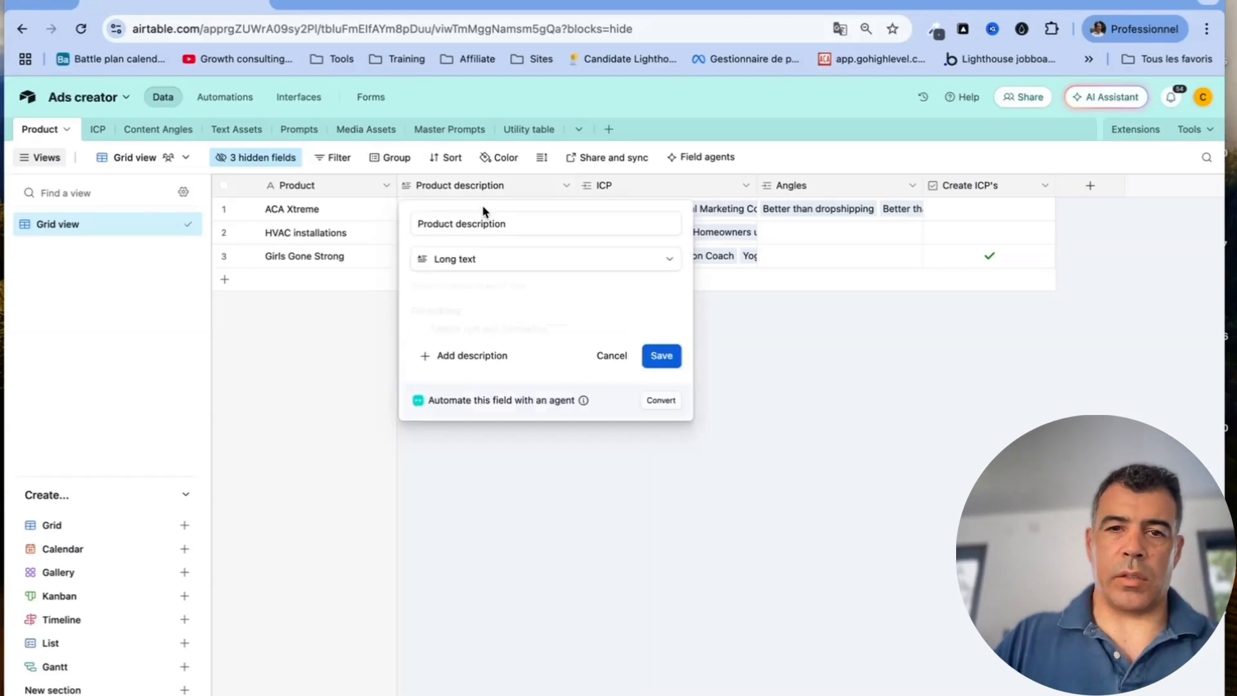
click(613, 358)
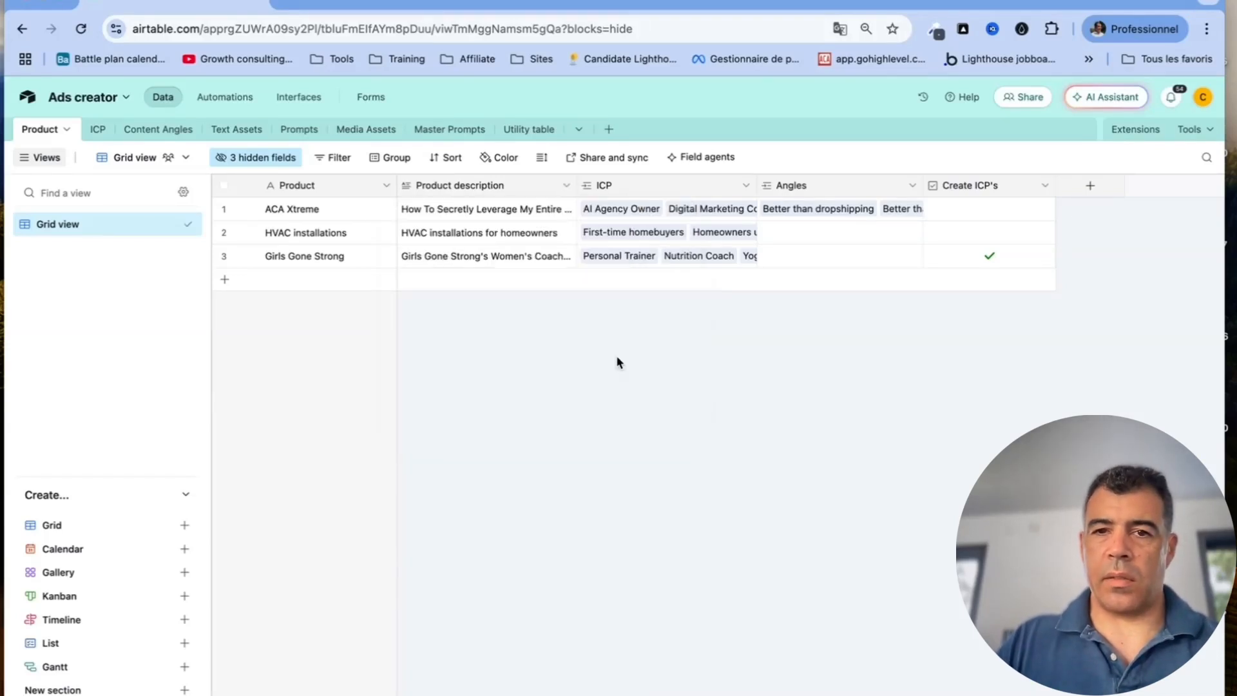
Inspect the ICP field's link settings and close them unchanged
click(746, 186)
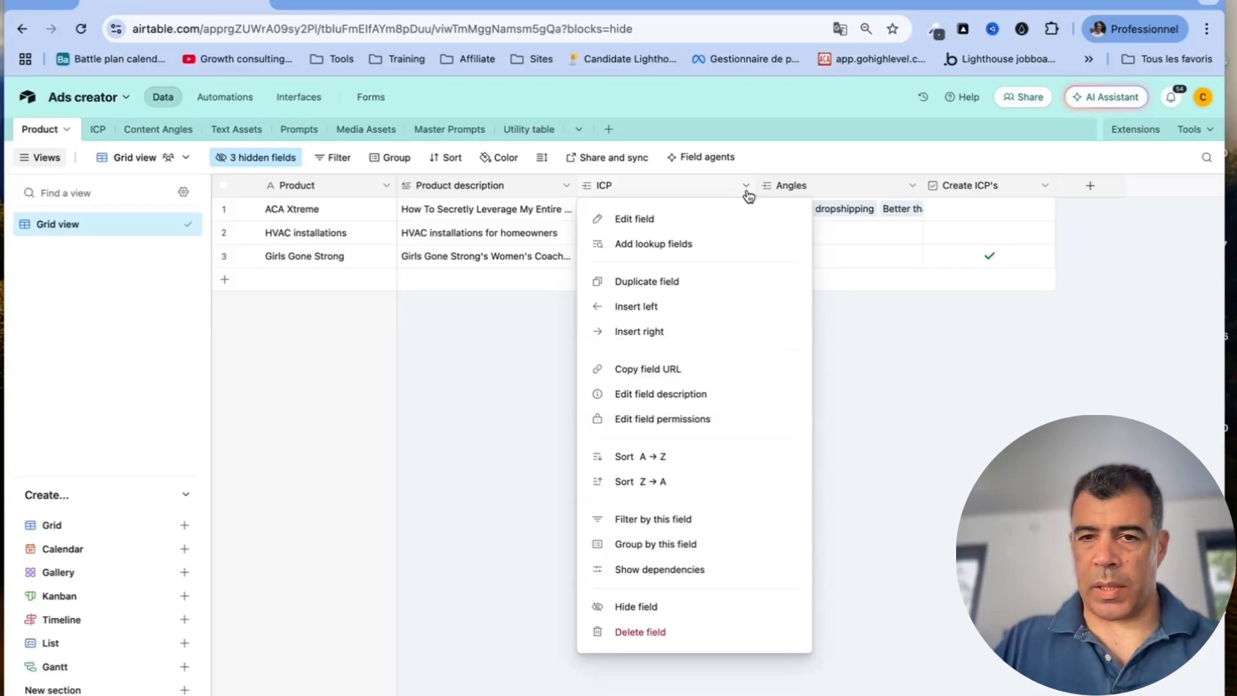
click(707, 219)
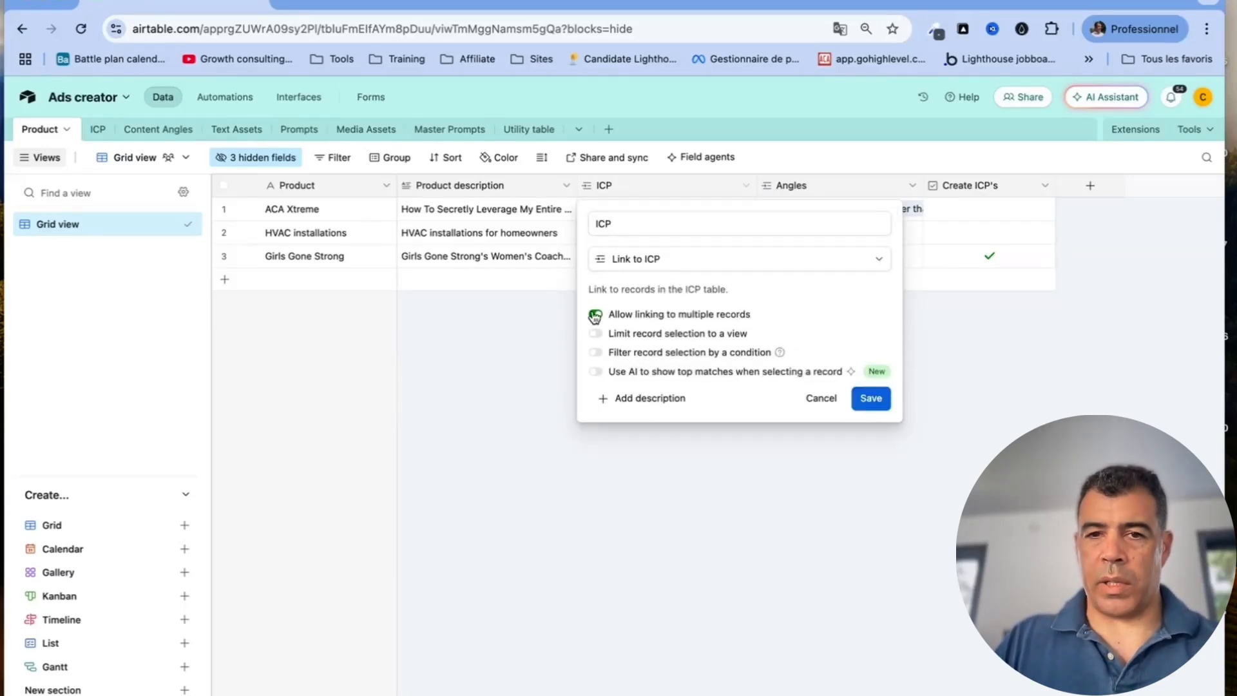
click(815, 405)
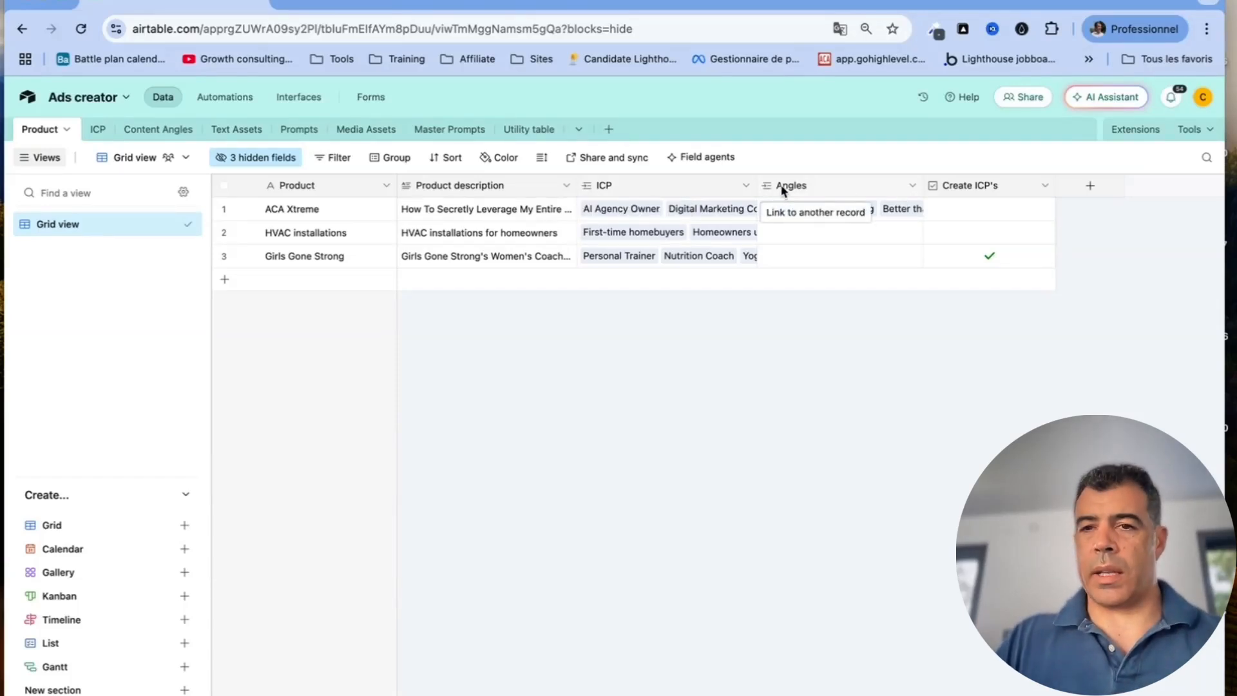
Inspect the Angles field's link settings unchanged, then switch to the ICP table
click(914, 186)
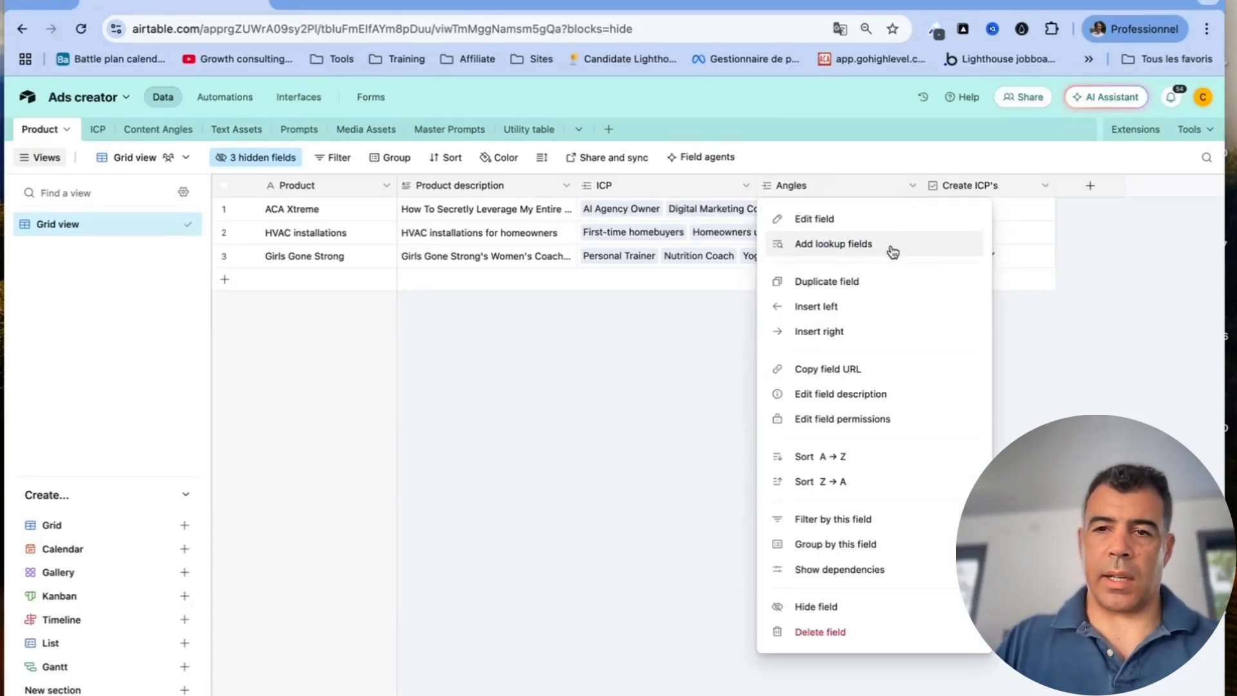
click(859, 219)
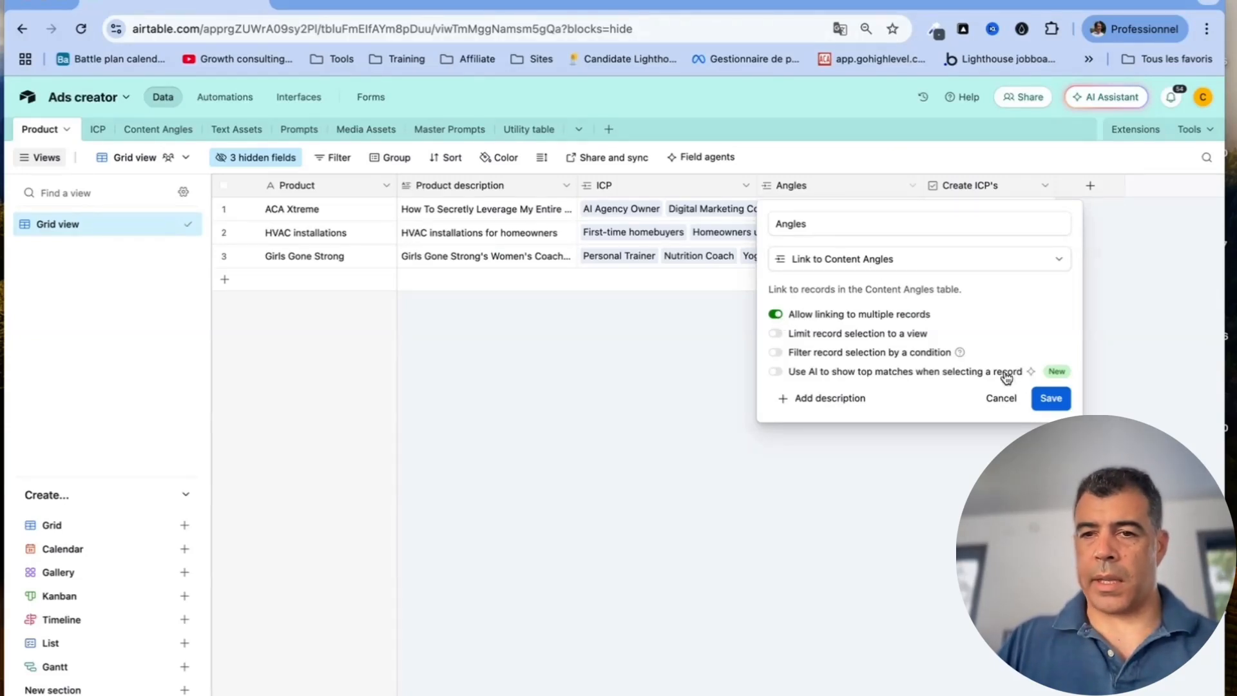
click(1003, 398)
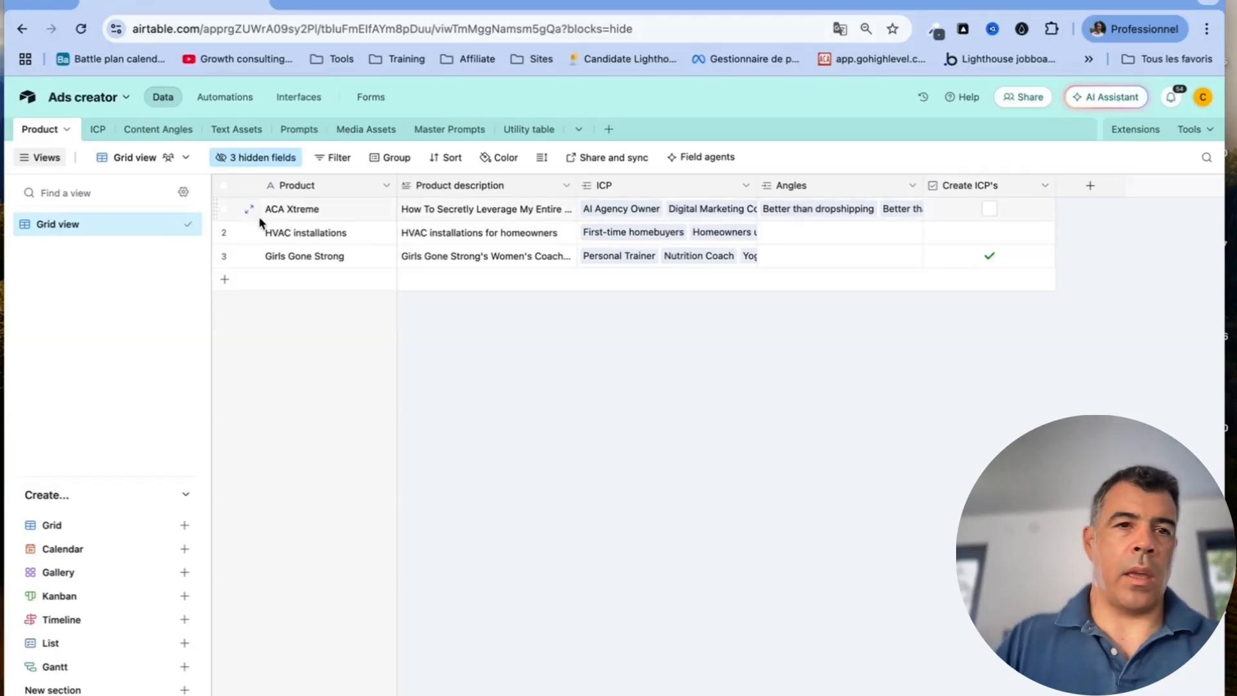
click(97, 130)
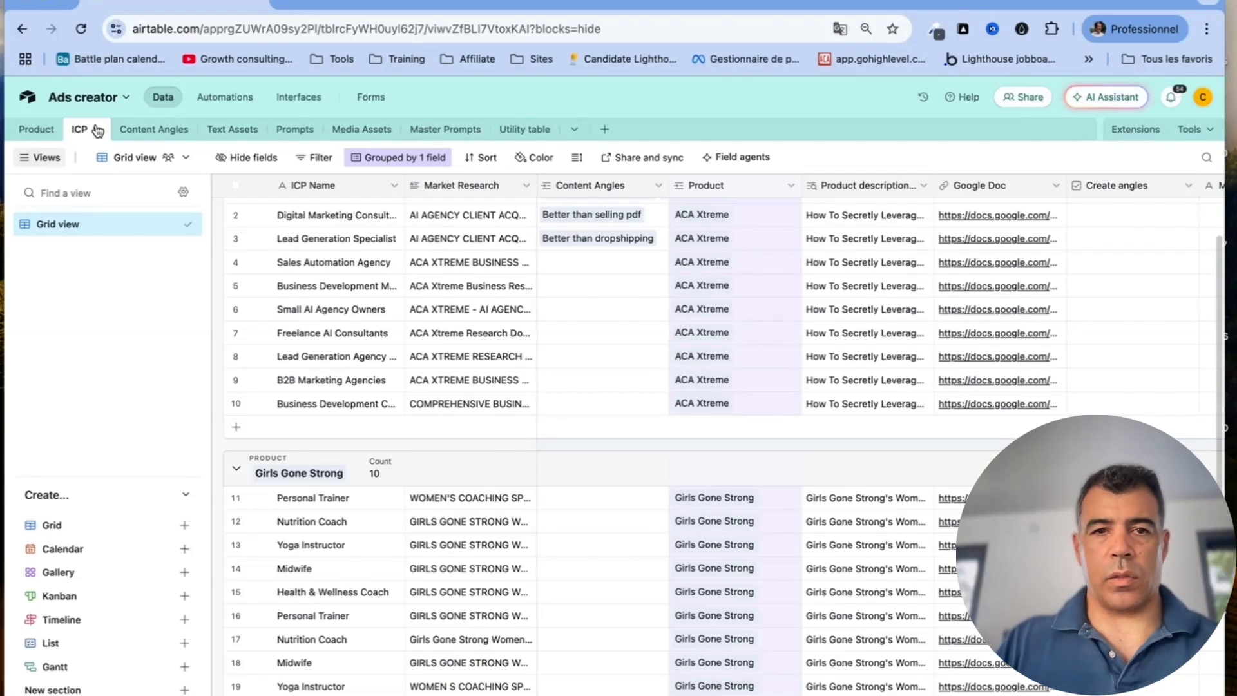
click(393, 185)
click(394, 222)
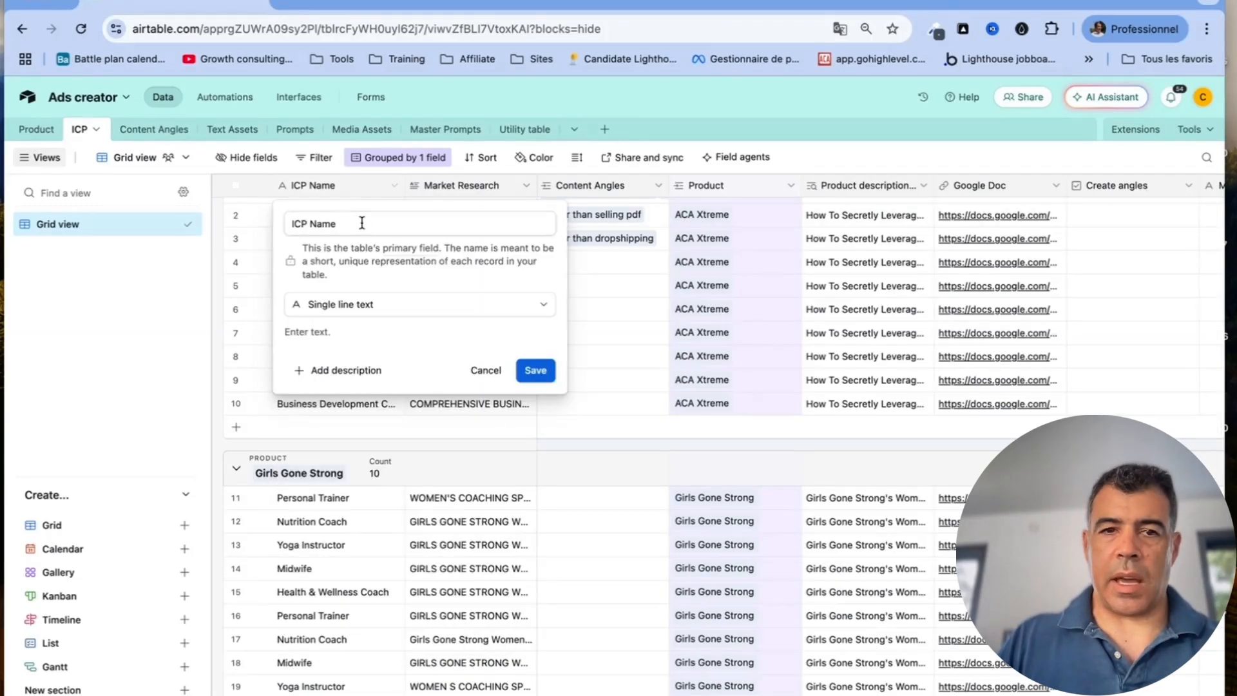
click(491, 371)
click(527, 187)
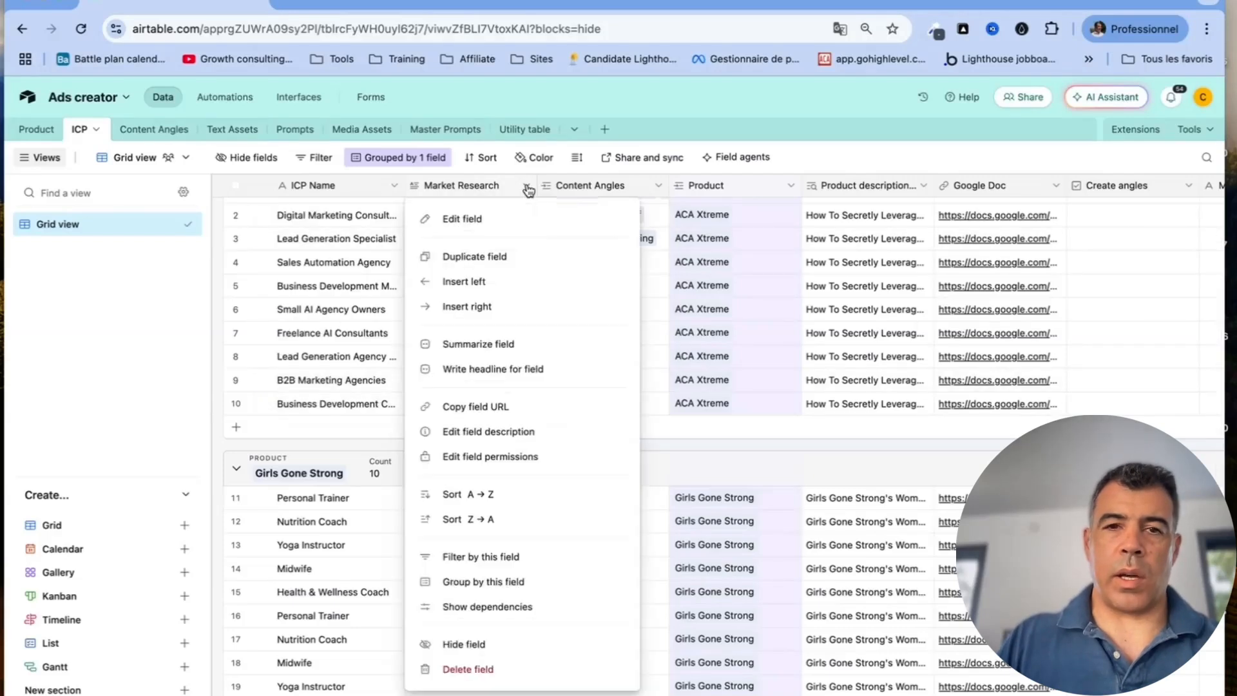
click(511, 226)
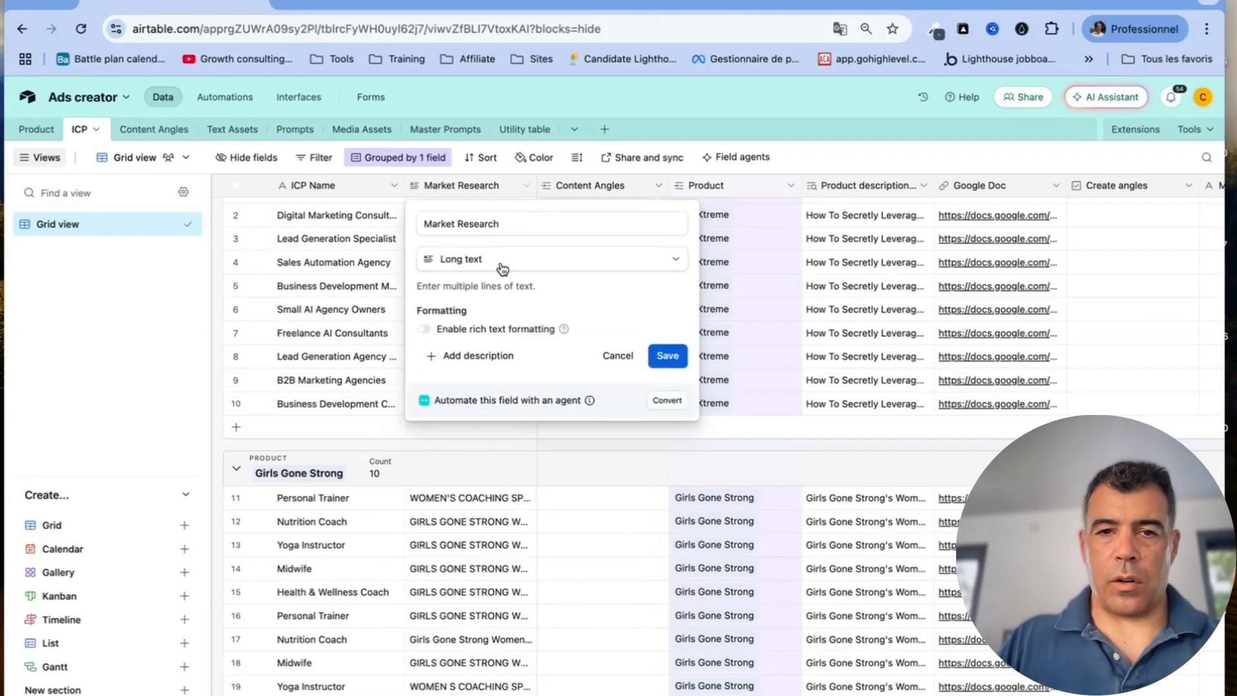
click(618, 356)
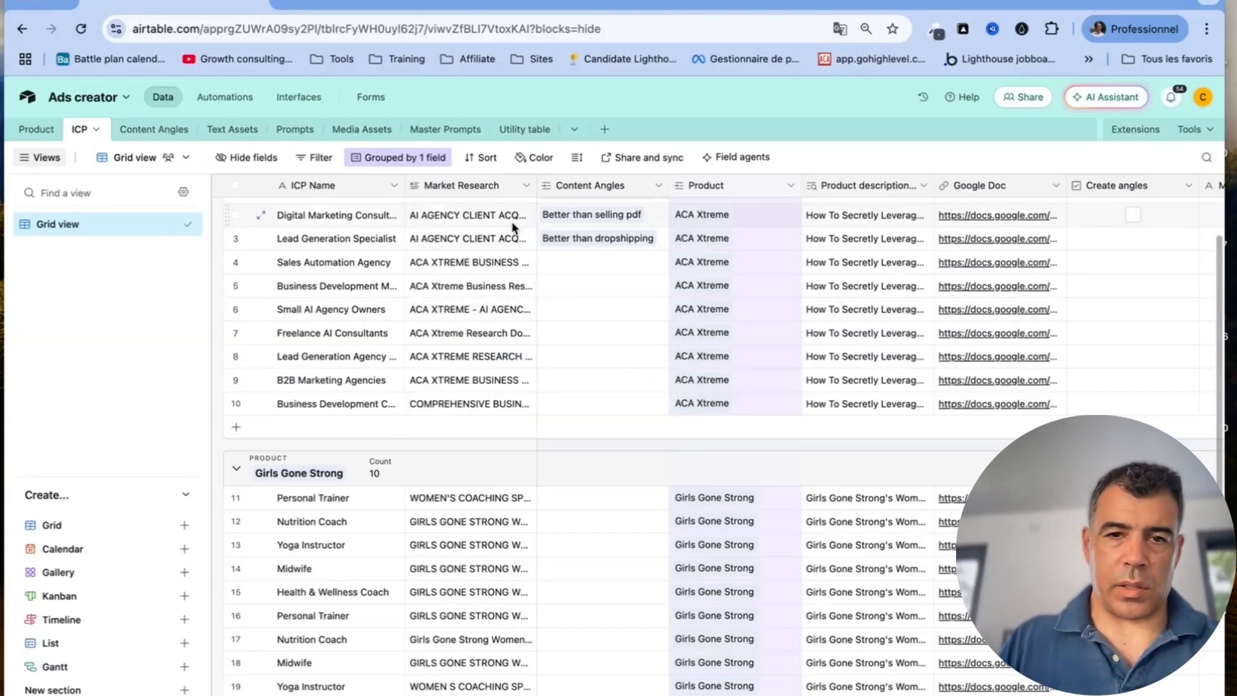
scroll(546, 240, up, 1)
click(528, 248)
scroll(678, 362, down, 10)
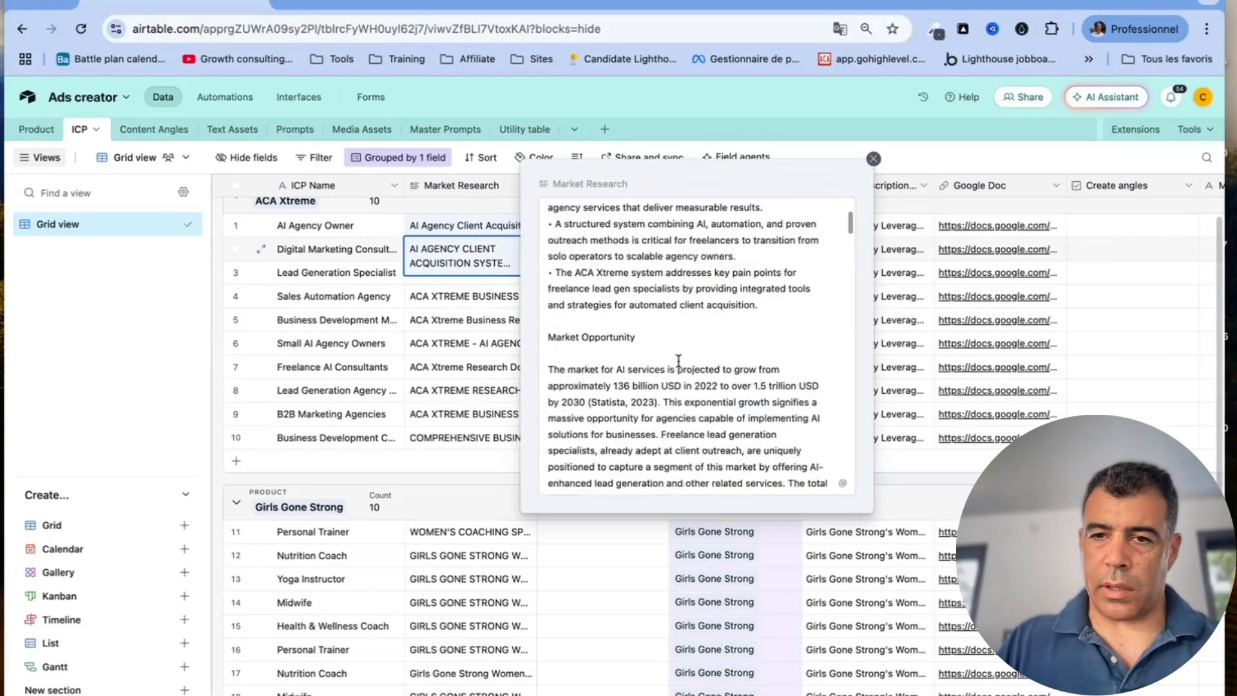
scroll(679, 362, down, 15)
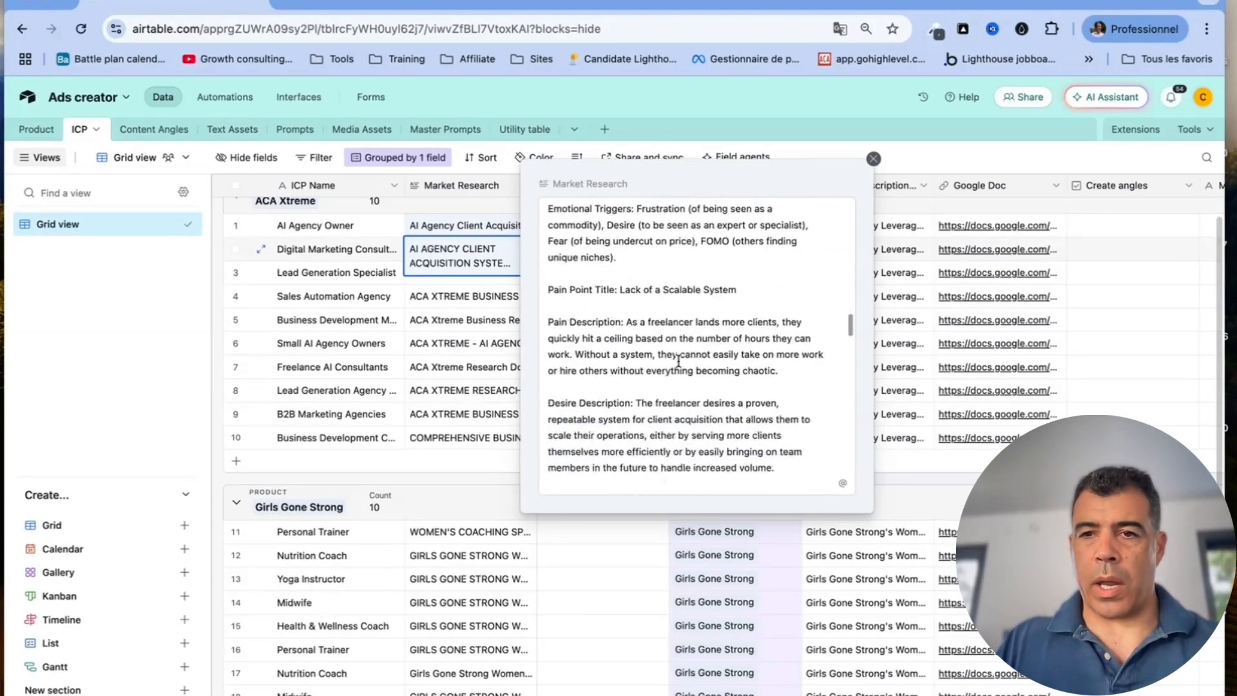
scroll(678, 362, down, 10)
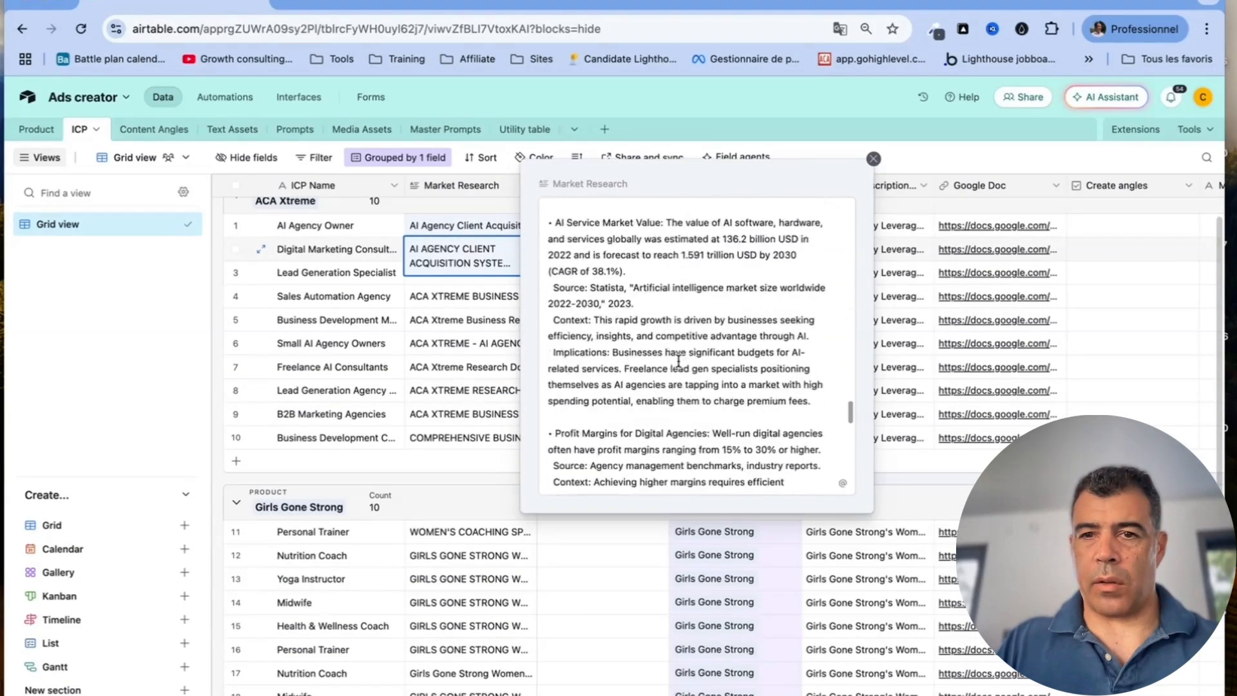
click(874, 159)
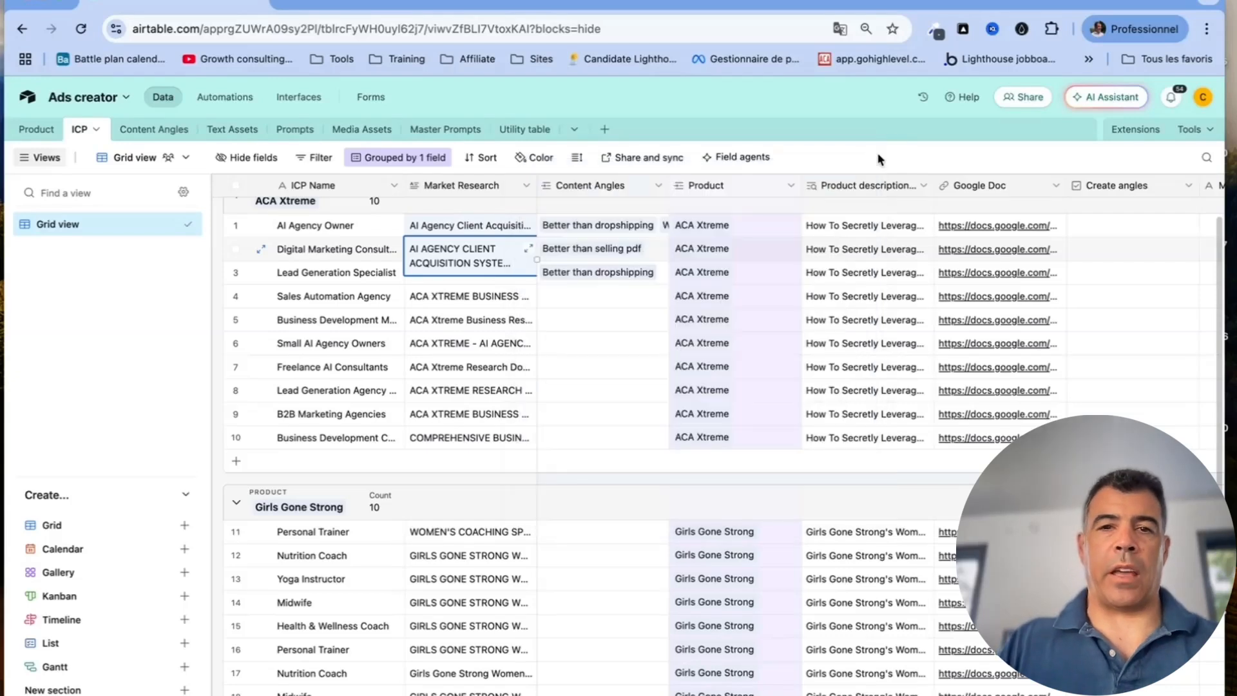
click(656, 187)
Review the Content Angles and Product link field settings in the ICP table without changes
click(631, 218)
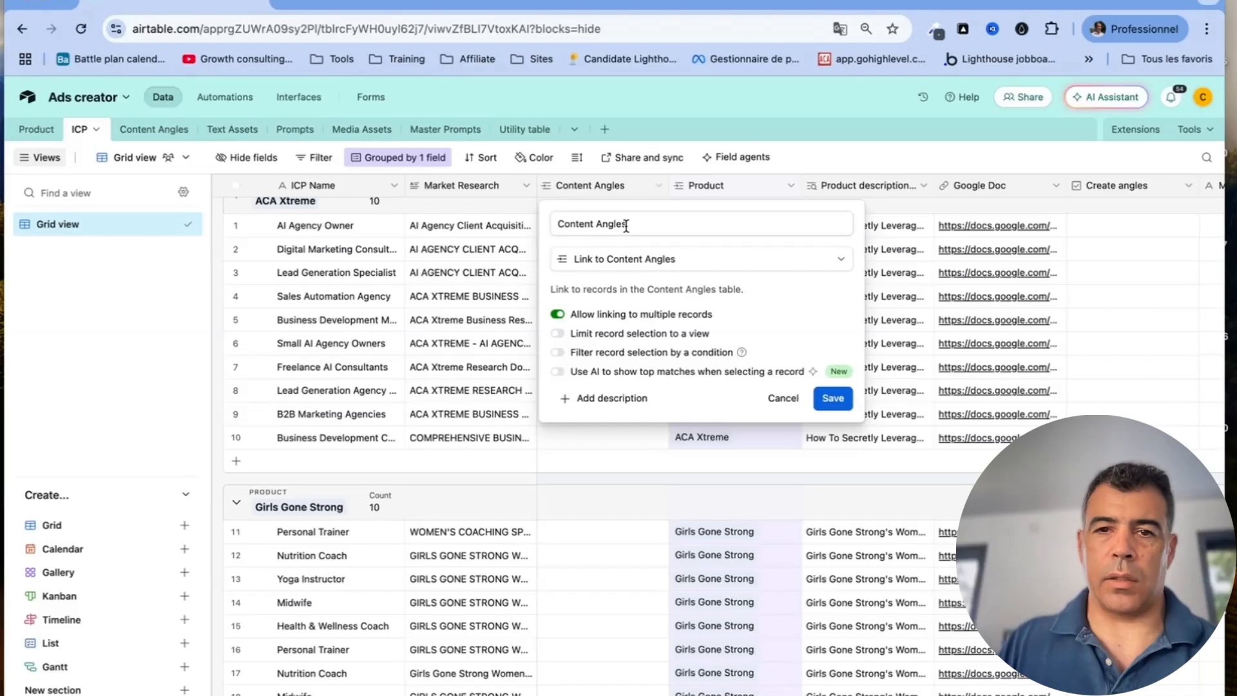
click(780, 396)
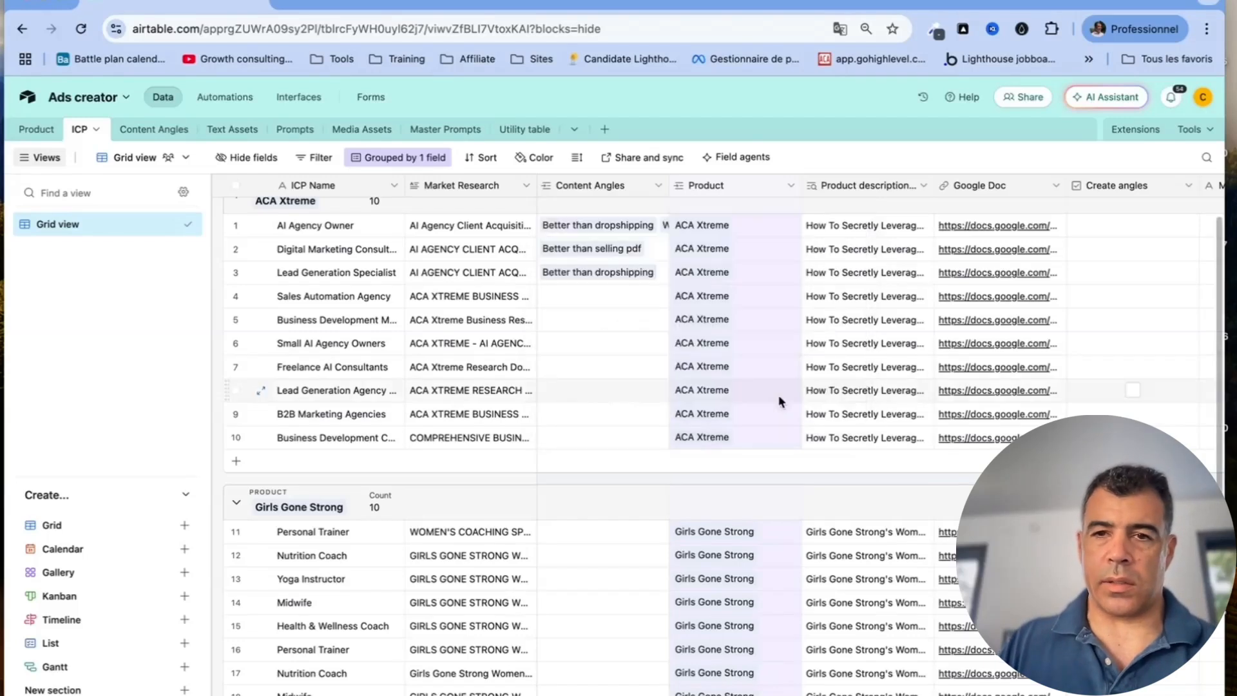
click(790, 185)
click(775, 215)
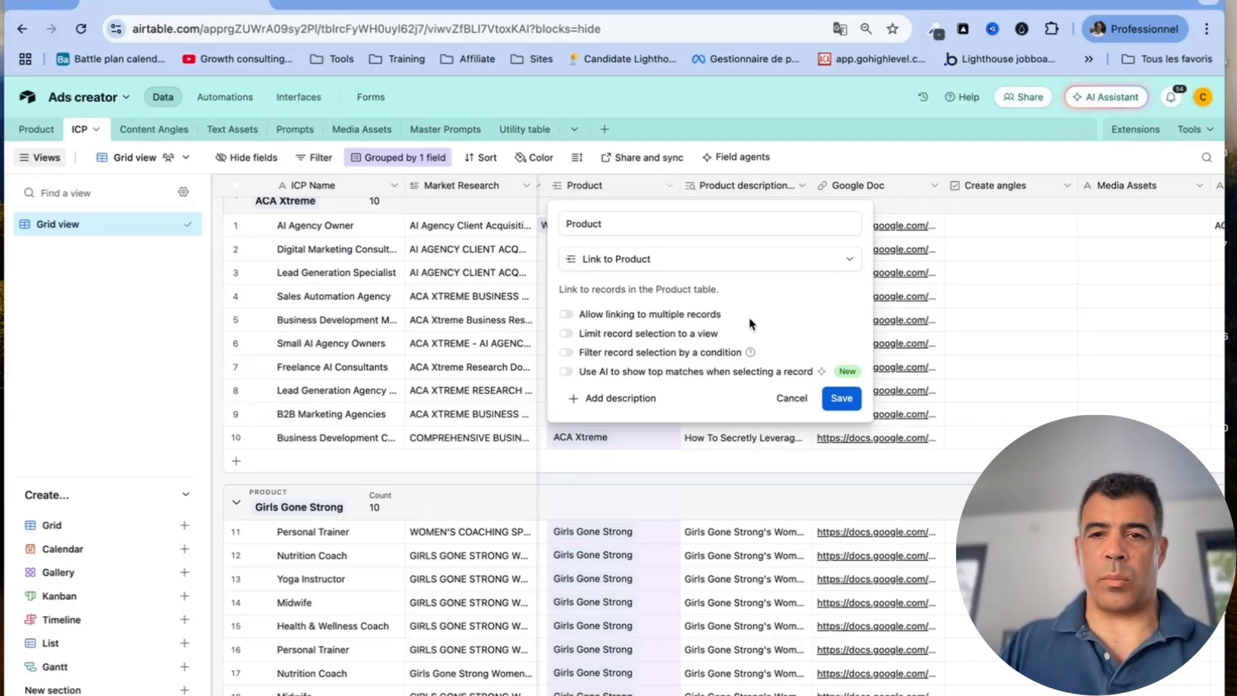
click(791, 398)
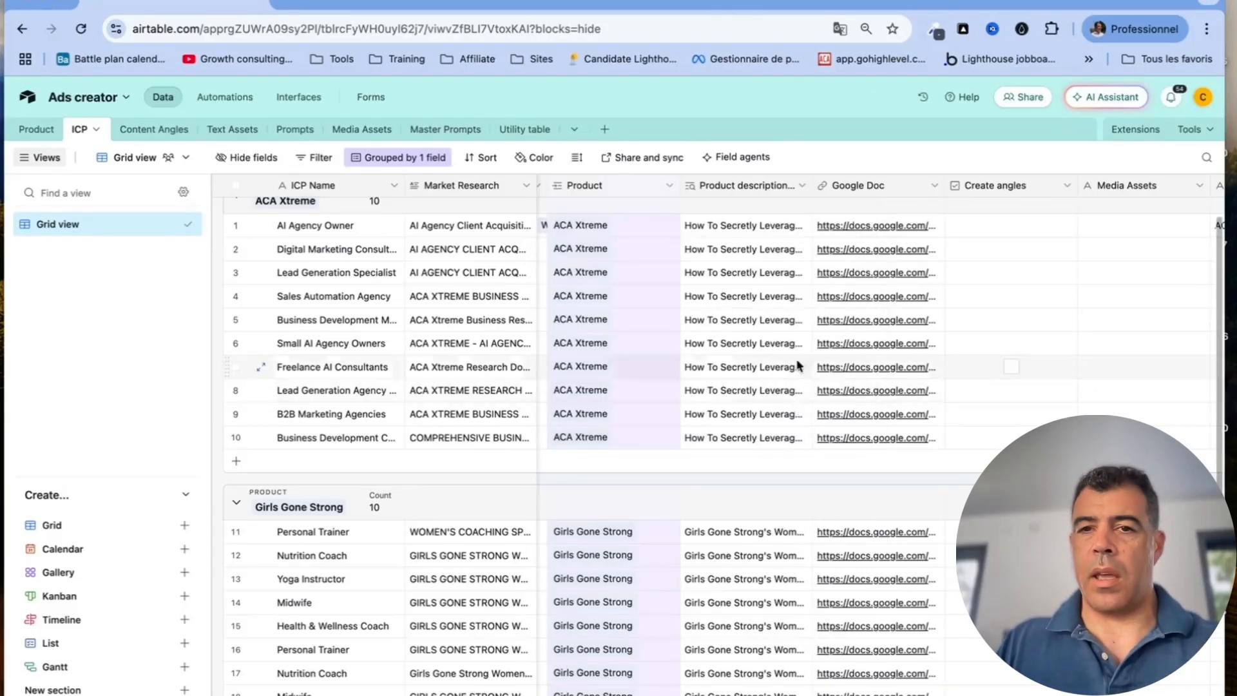
Inspect the Product description lookup's configuration and name, closing it unchanged
click(799, 188)
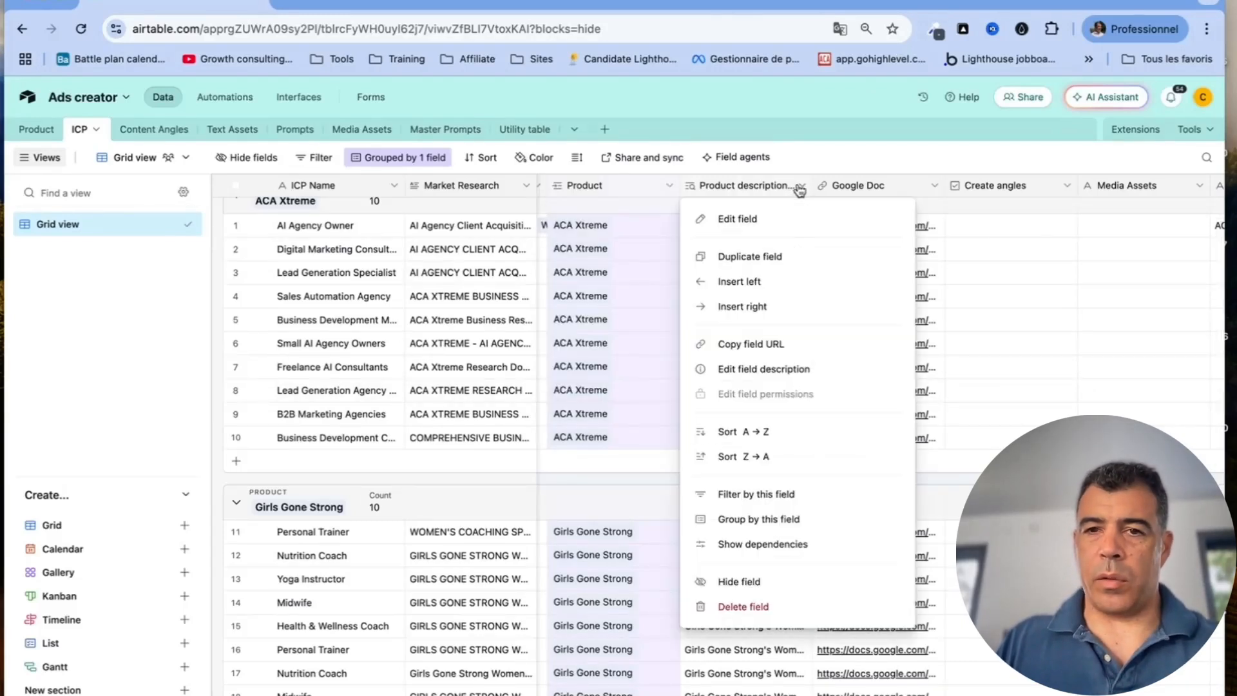
click(767, 223)
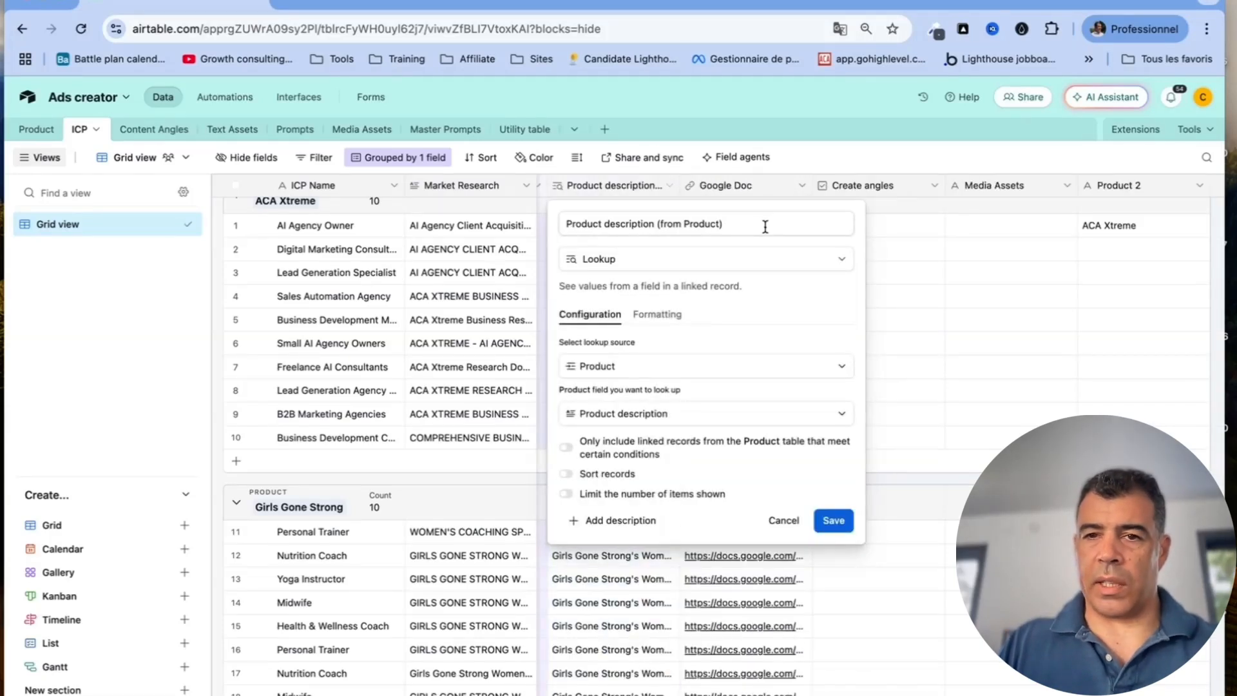
click(765, 227)
drag(765, 226, 673, 227)
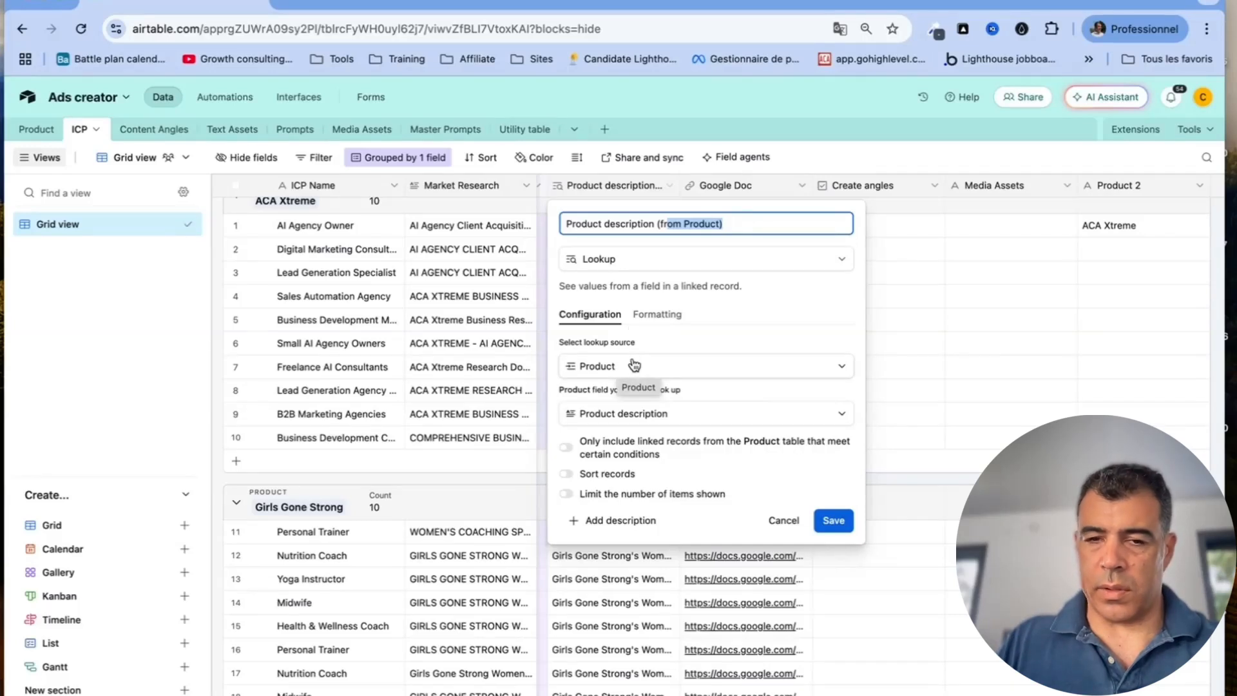
click(777, 522)
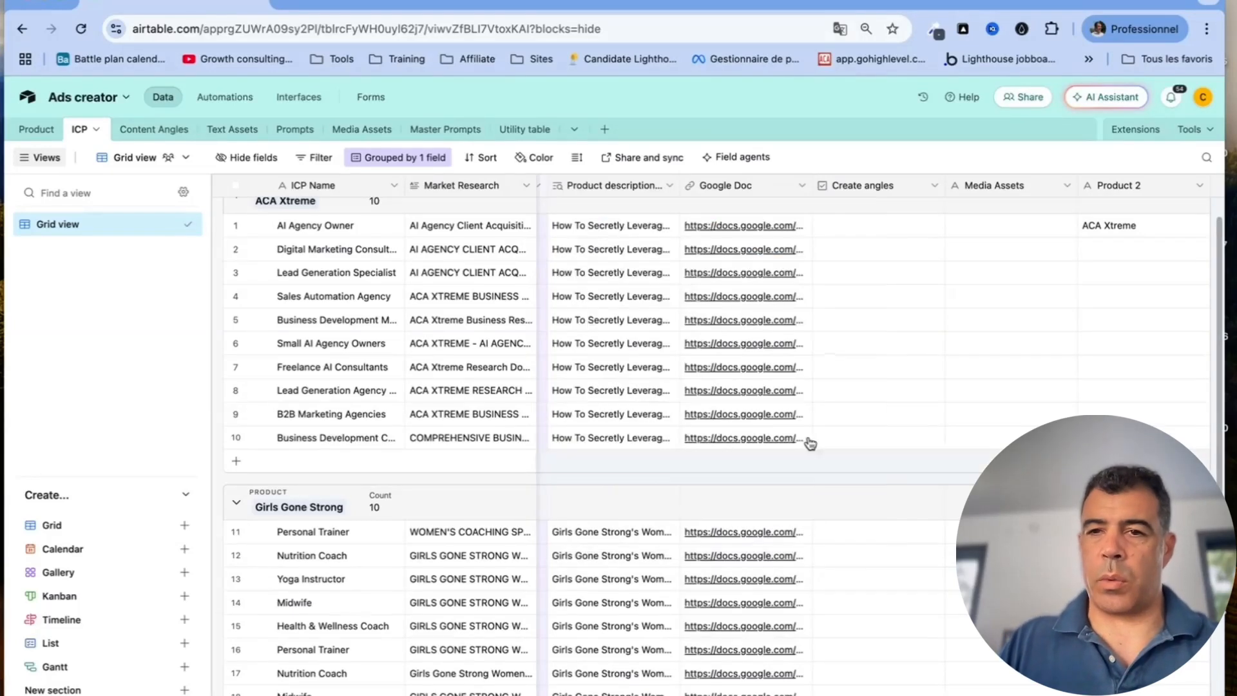
Check the Google Doc and Media Assets field options, then move to the Content Angles table
click(803, 189)
click(787, 221)
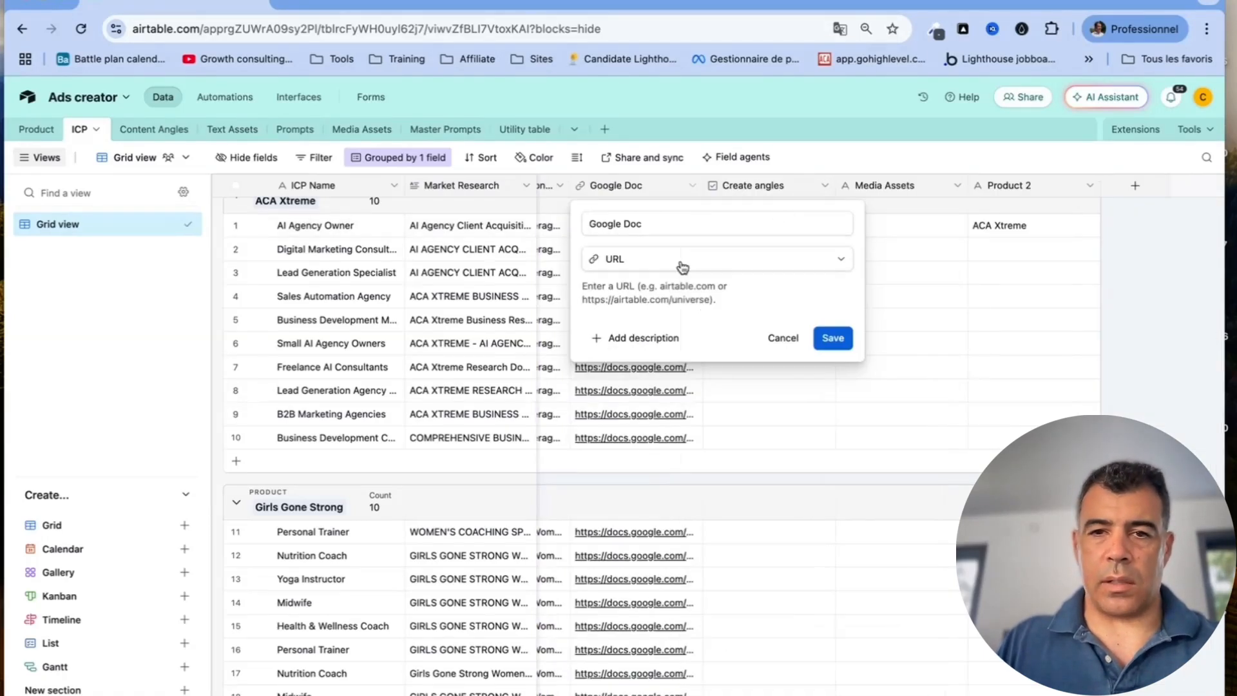
click(782, 339)
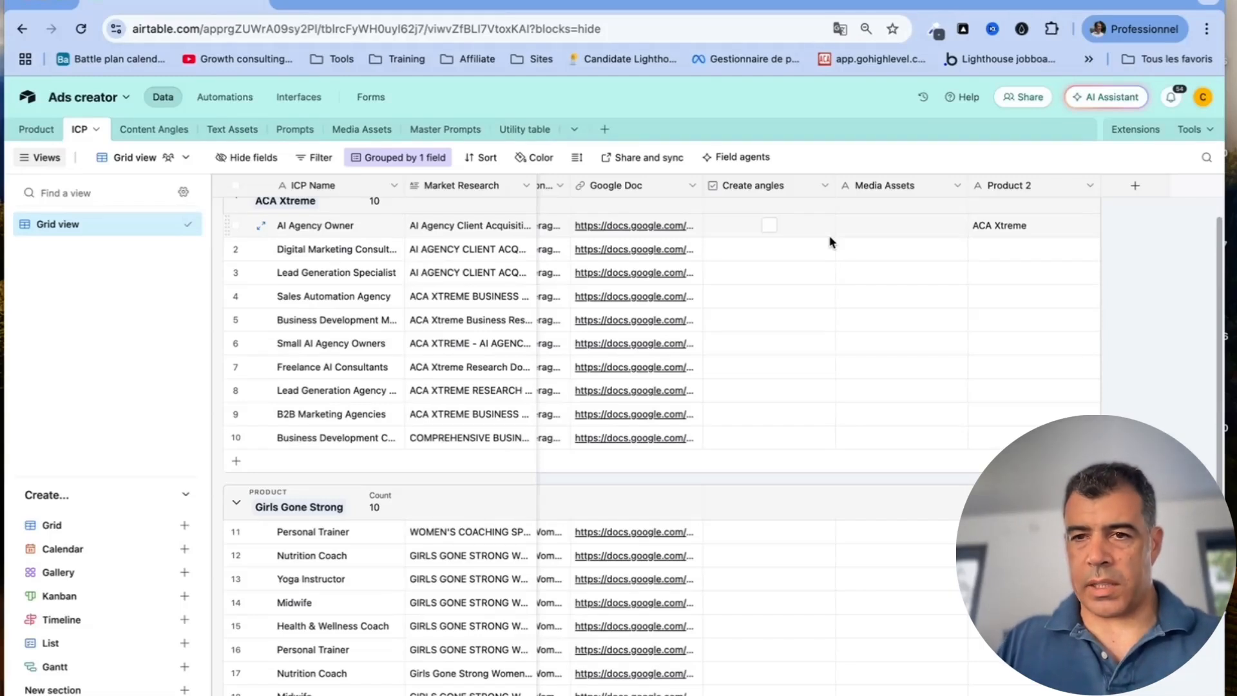
scroll(829, 241, up, 1)
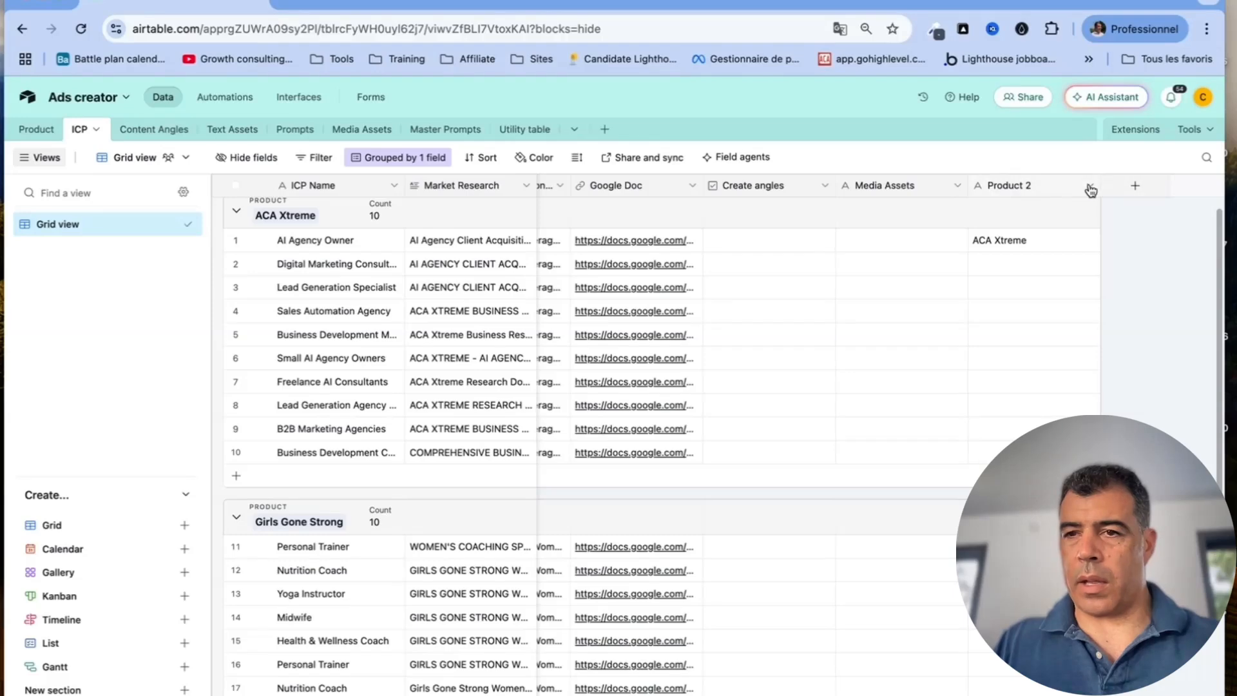
click(958, 187)
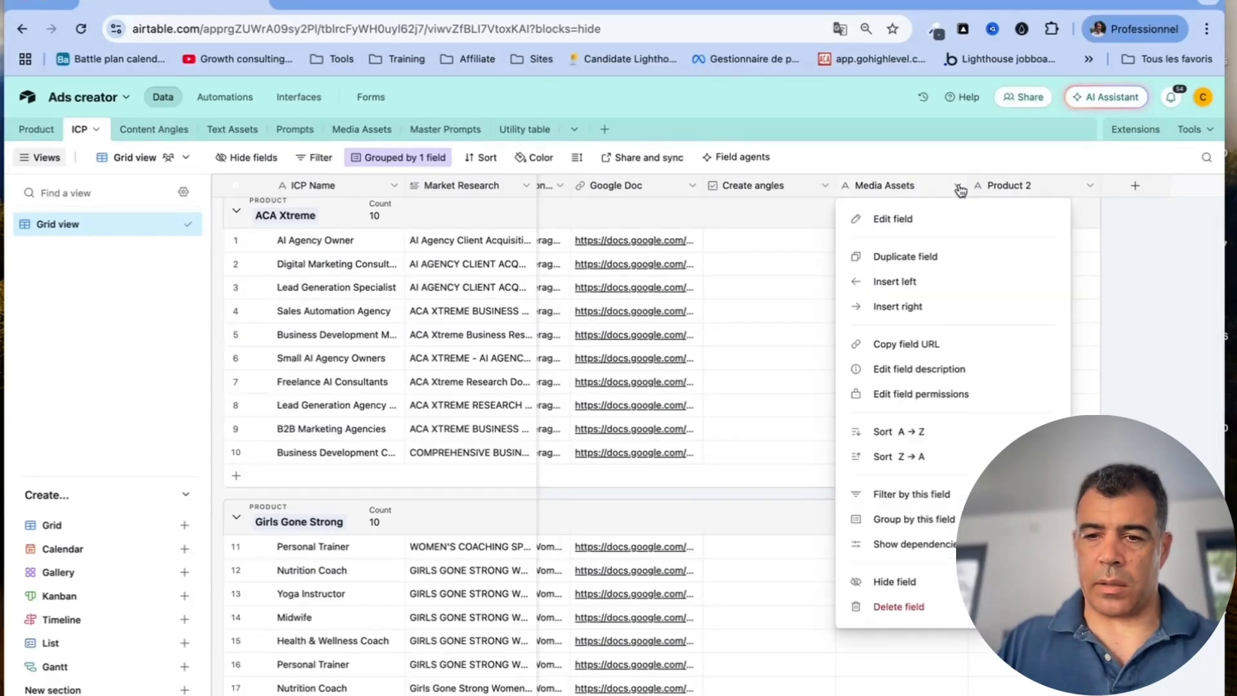
click(1158, 258)
click(147, 128)
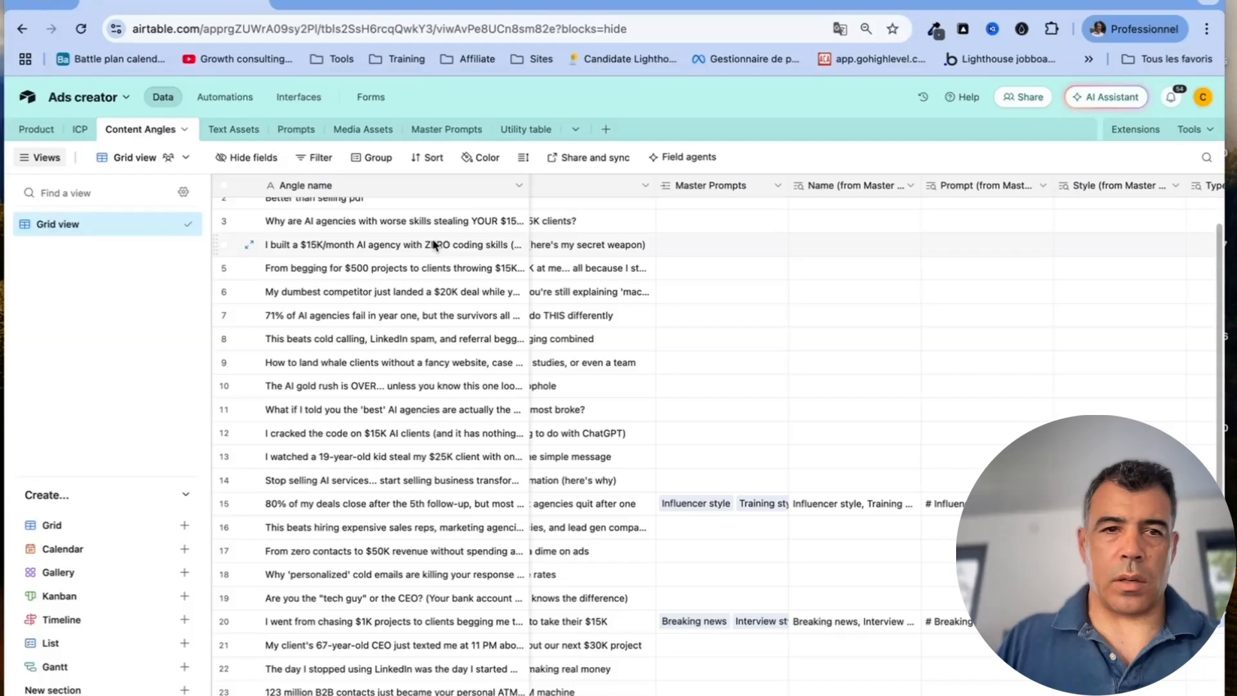
scroll(434, 245, up, 1)
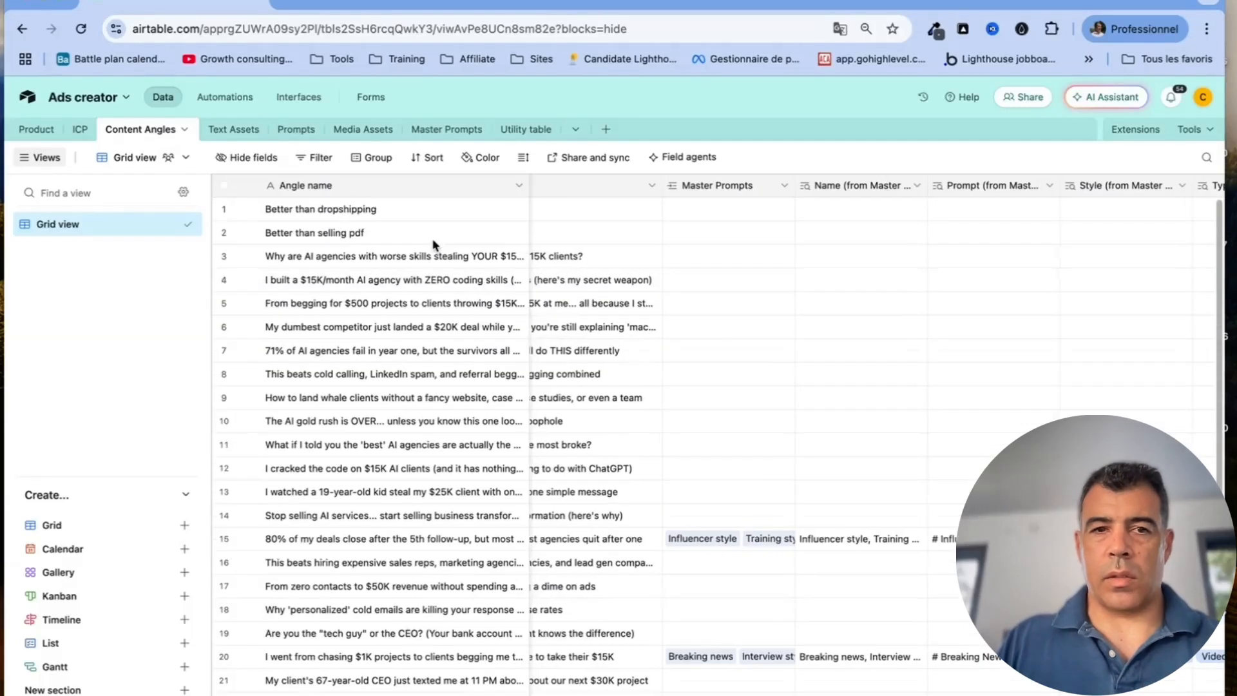
click(518, 187)
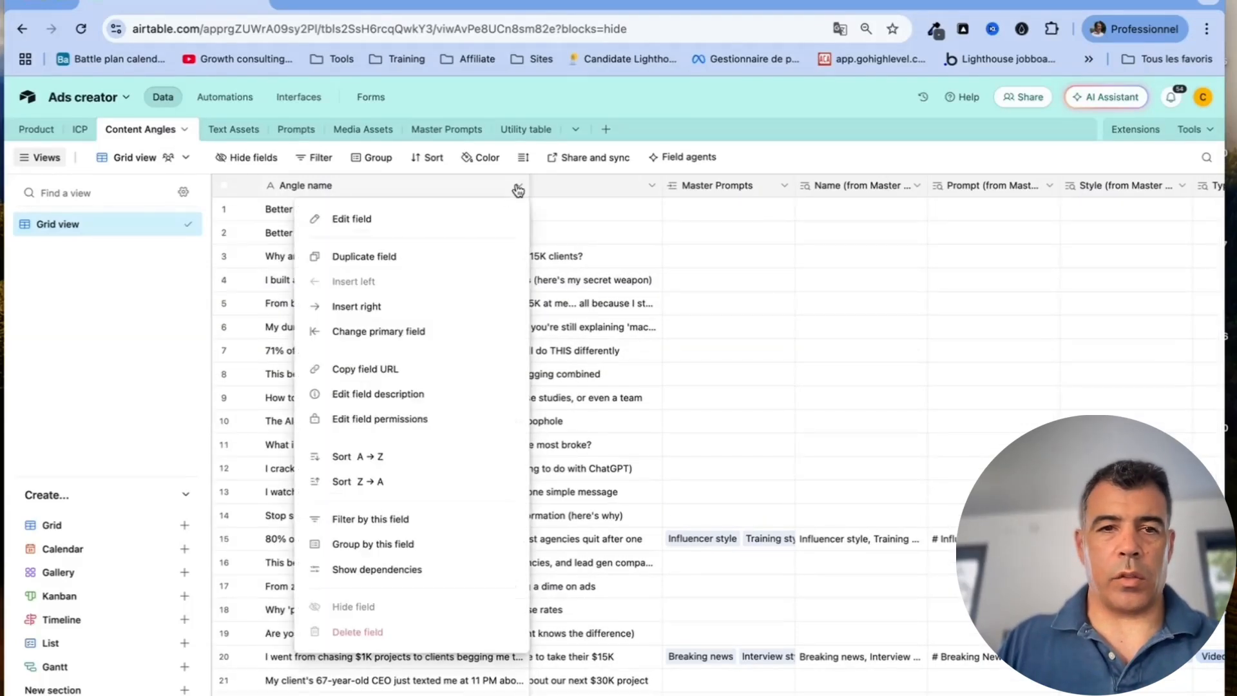
click(488, 217)
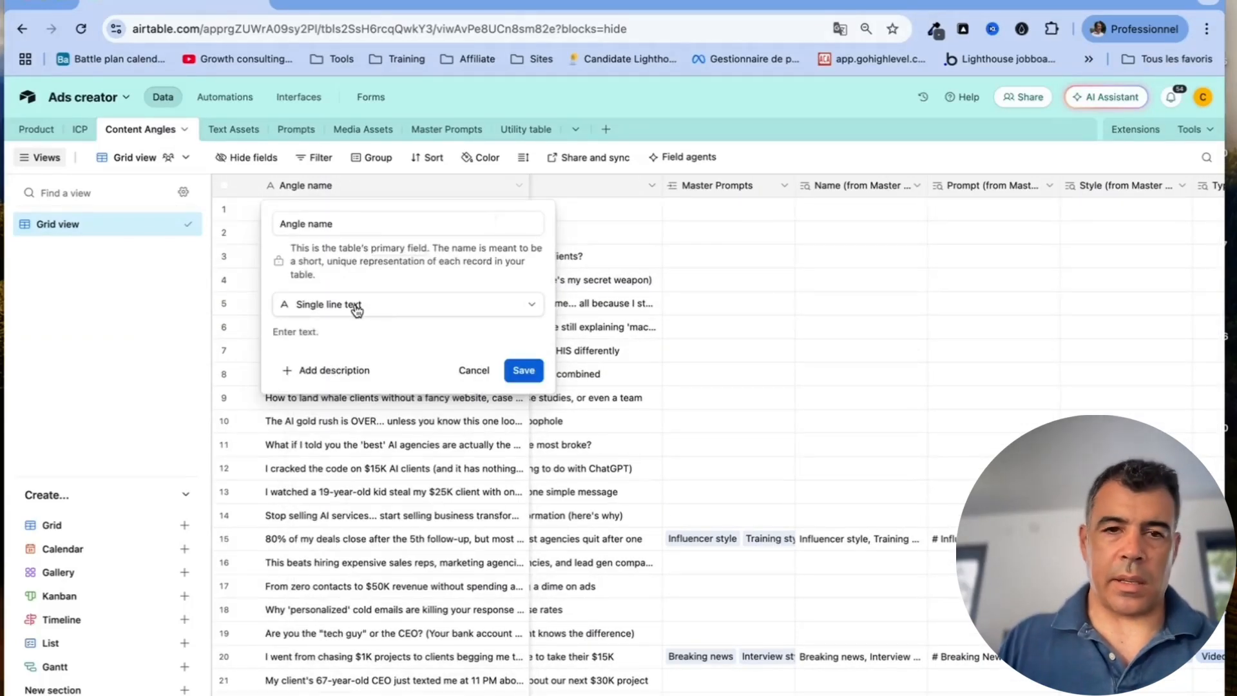
click(476, 373)
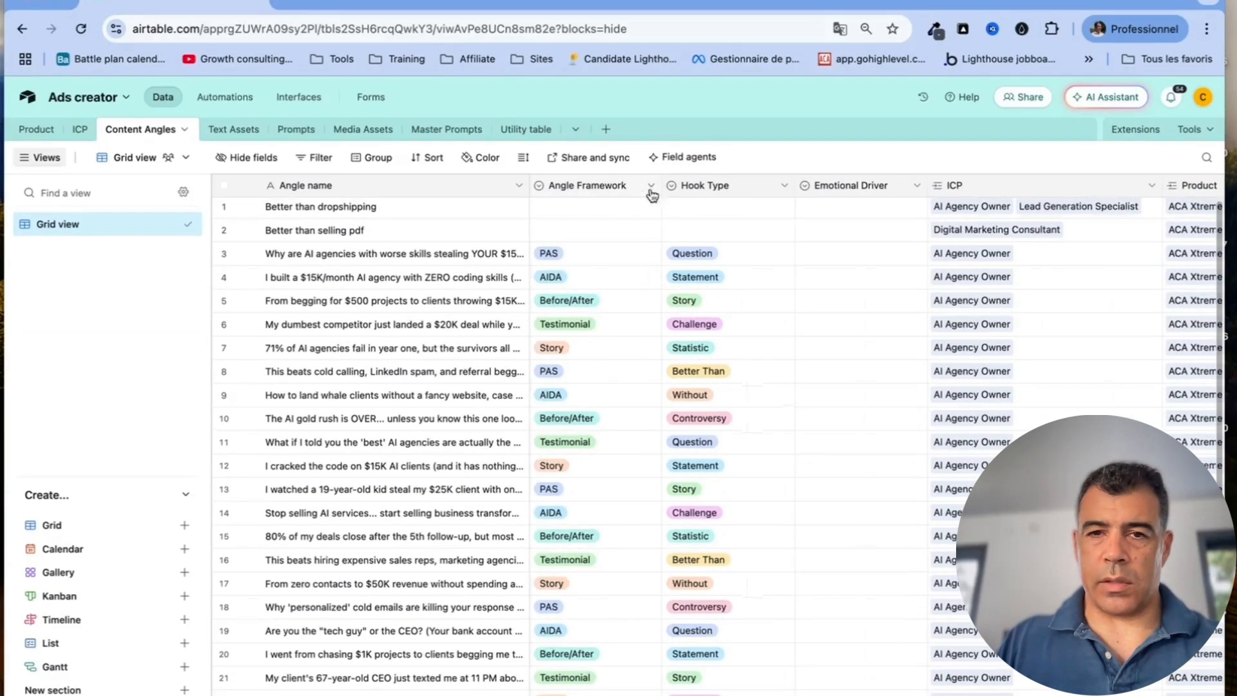
click(650, 186)
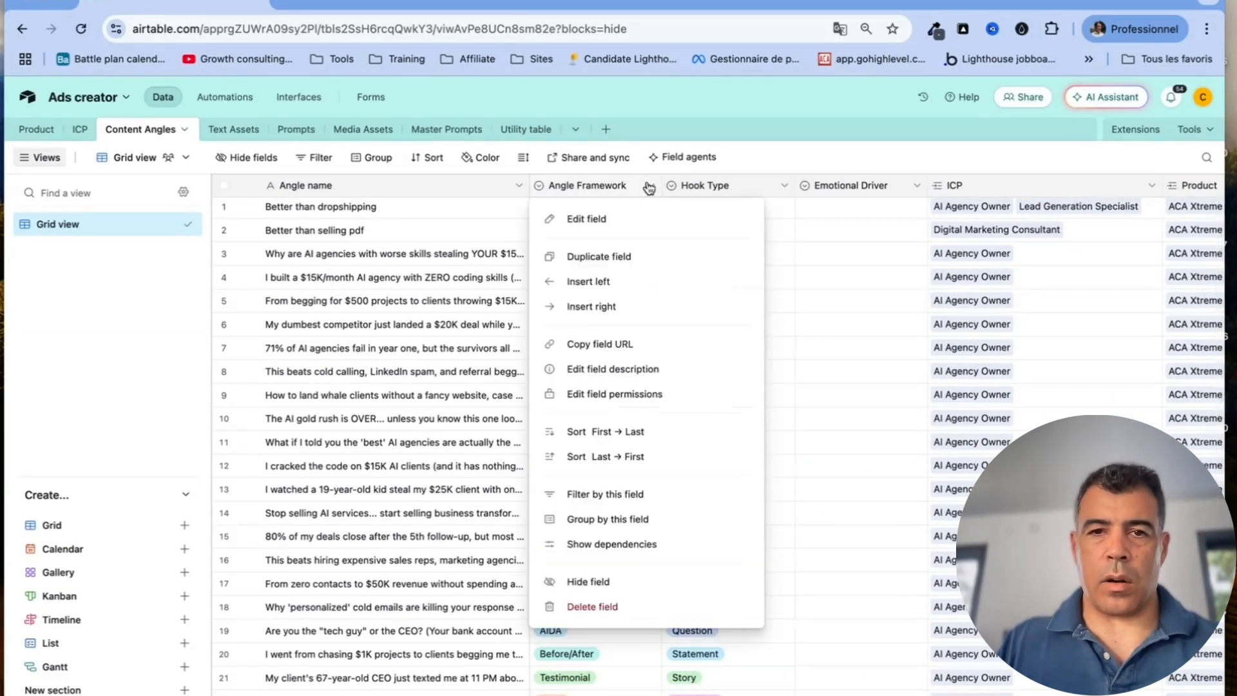
click(620, 221)
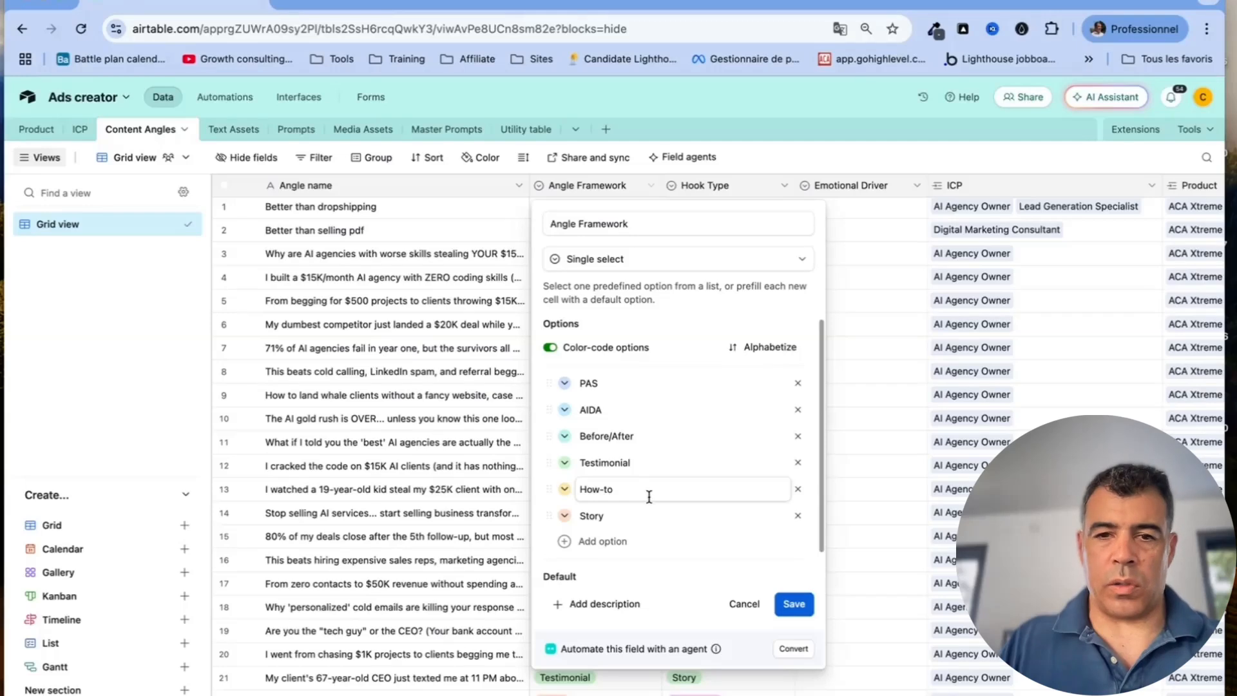
click(744, 603)
click(784, 185)
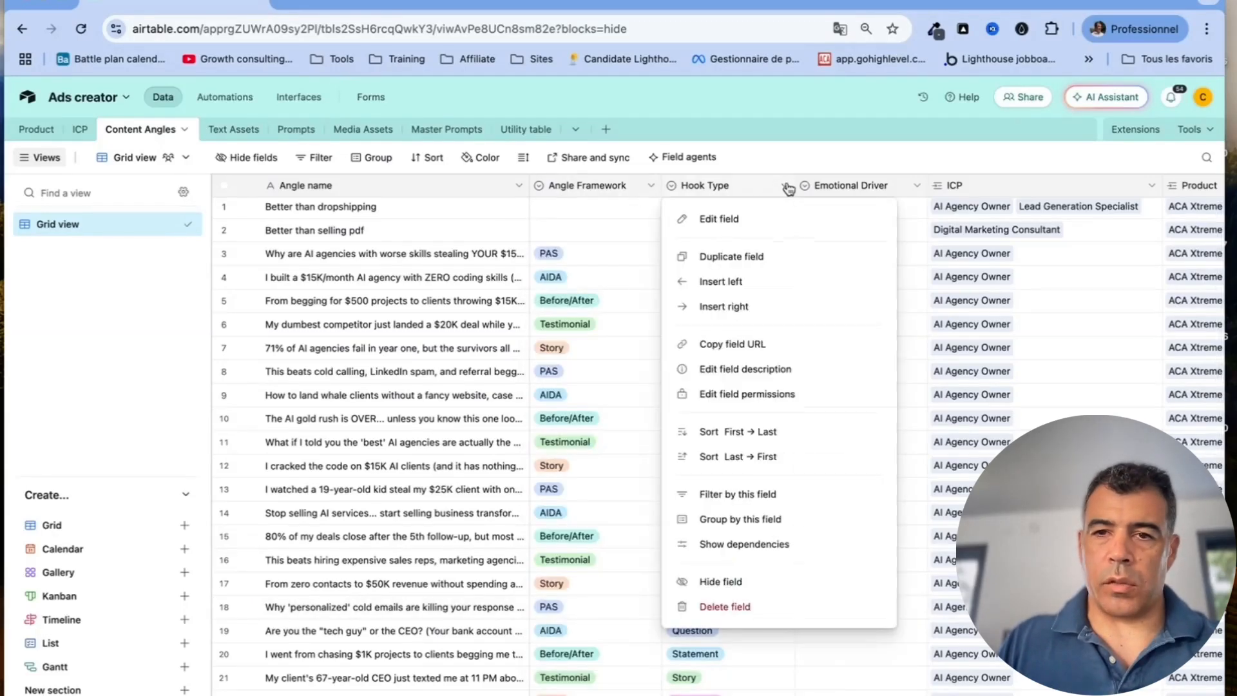
click(763, 219)
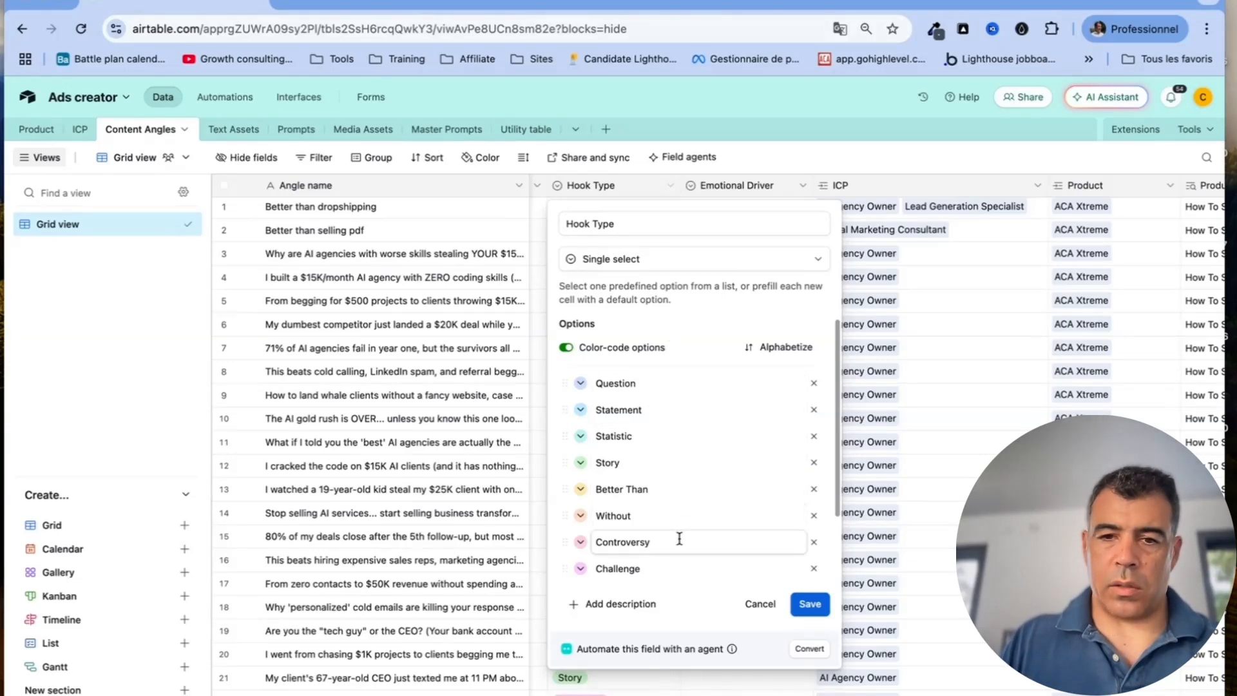
Close the Hook Type settings and review the ICP link field's settings unchanged
click(760, 604)
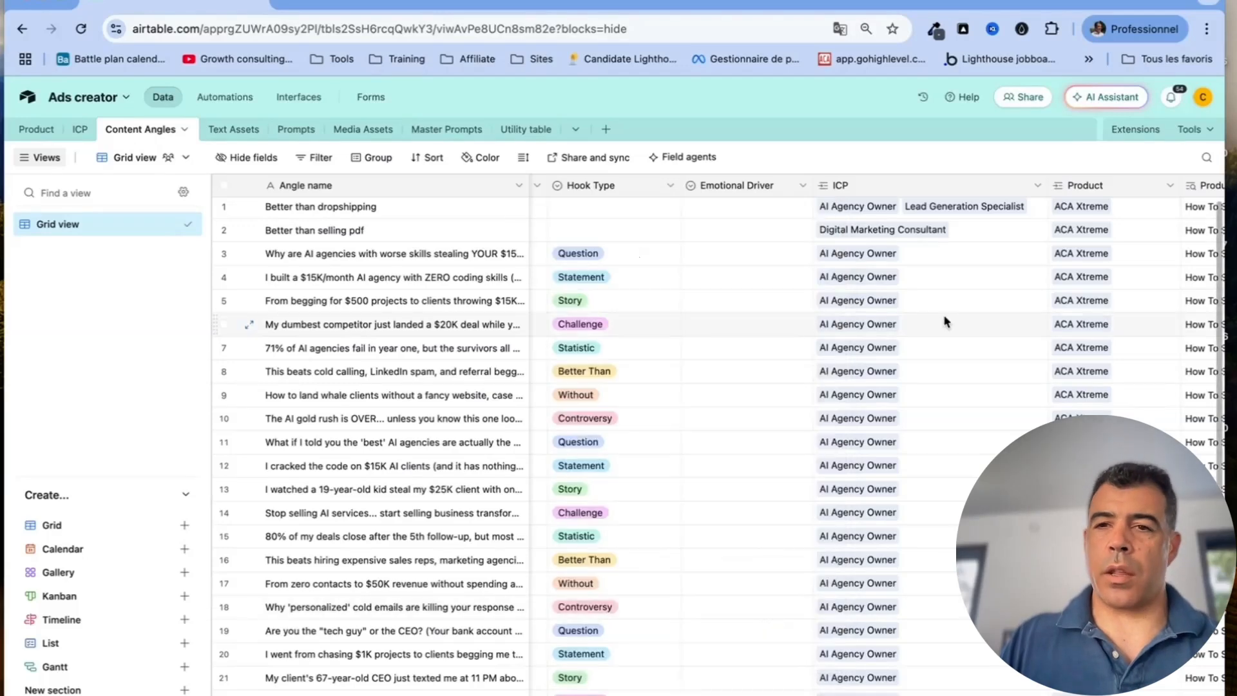
scroll(944, 320, right, 5)
scroll(944, 320, left, 5)
scroll(944, 320, right, 4)
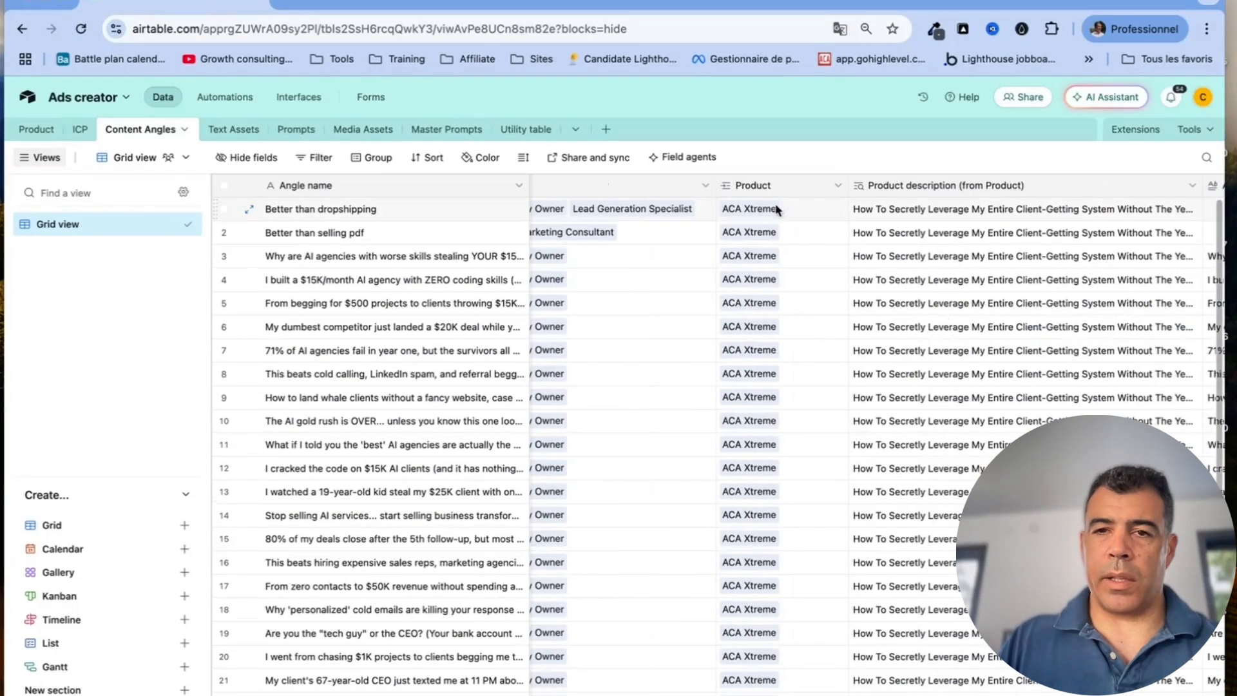
click(703, 185)
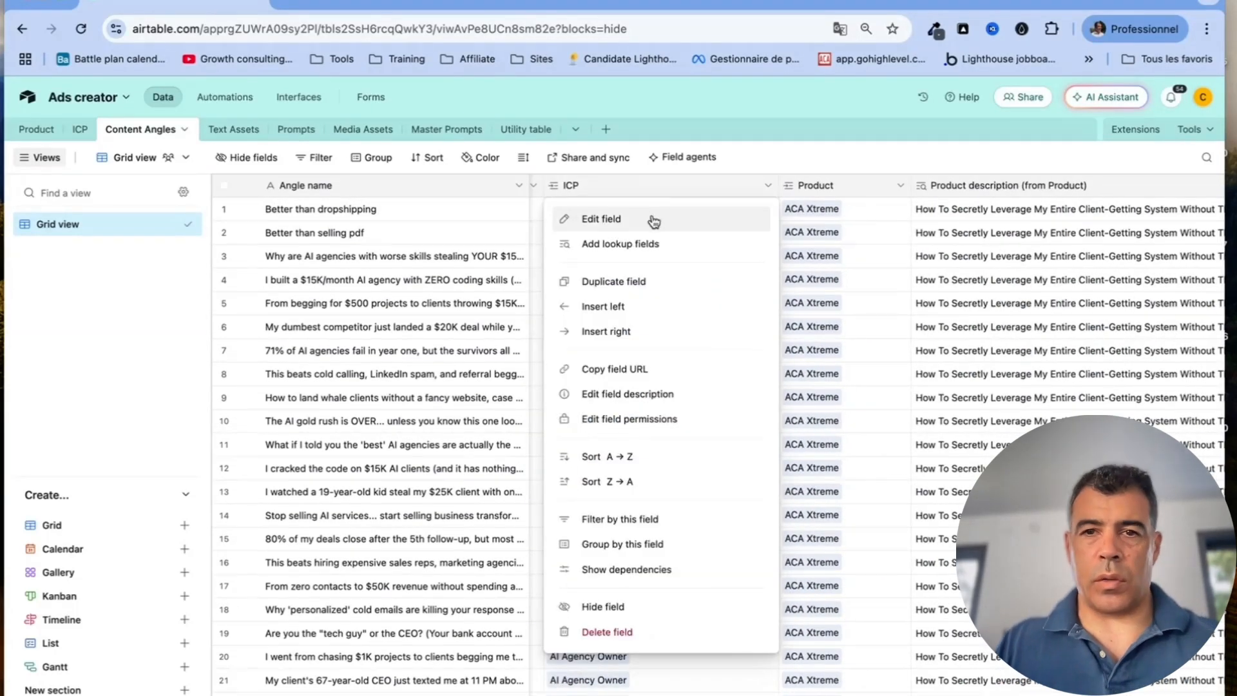
click(610, 219)
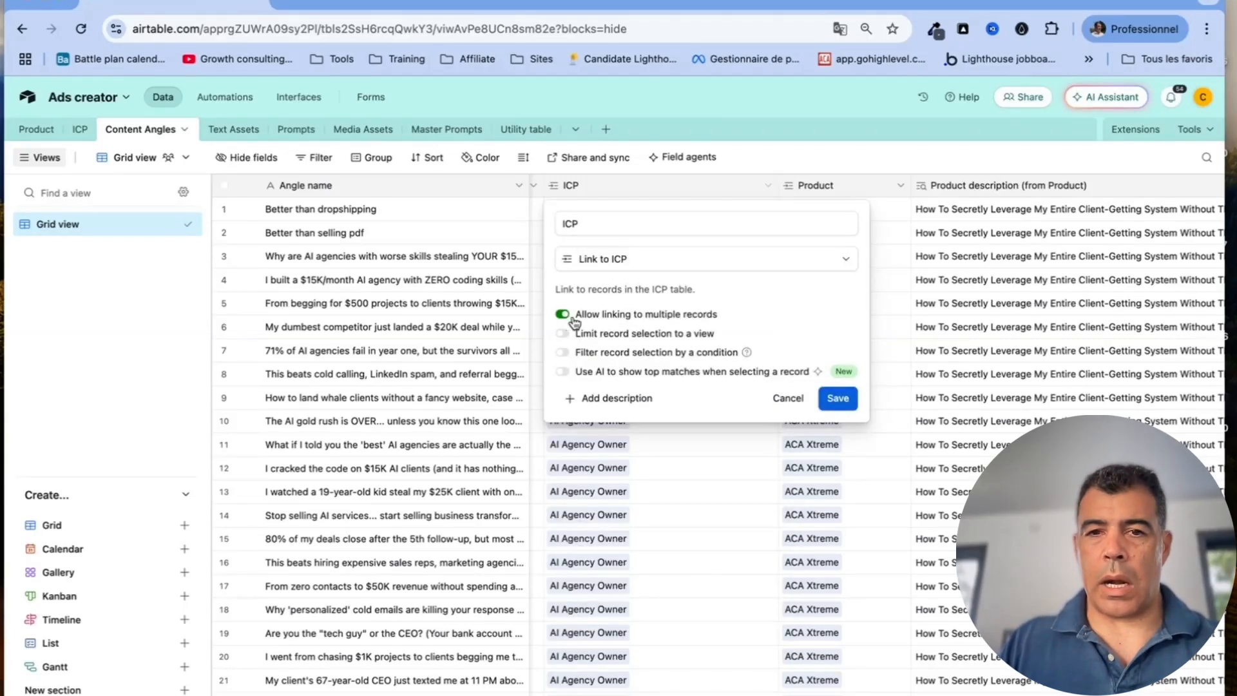
click(788, 398)
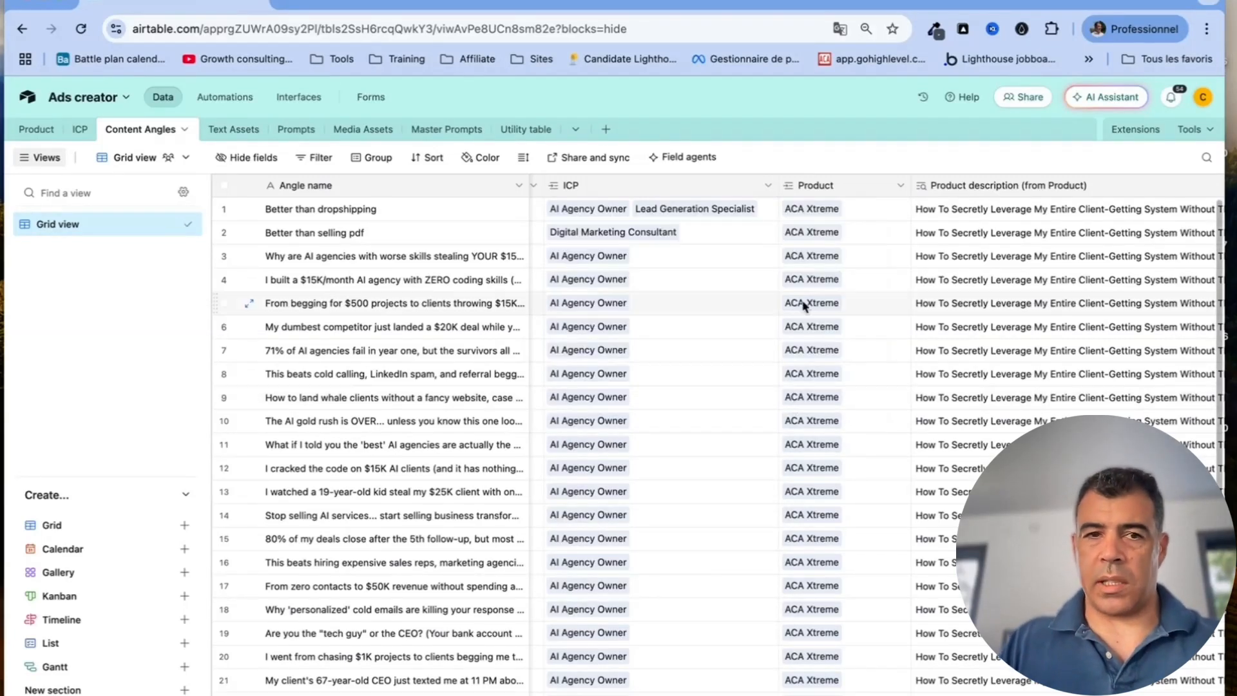
Turn off 'Allow linking to multiple records' on the Product field, save, and confirm dependencies
scroll(603, 261, right, 4)
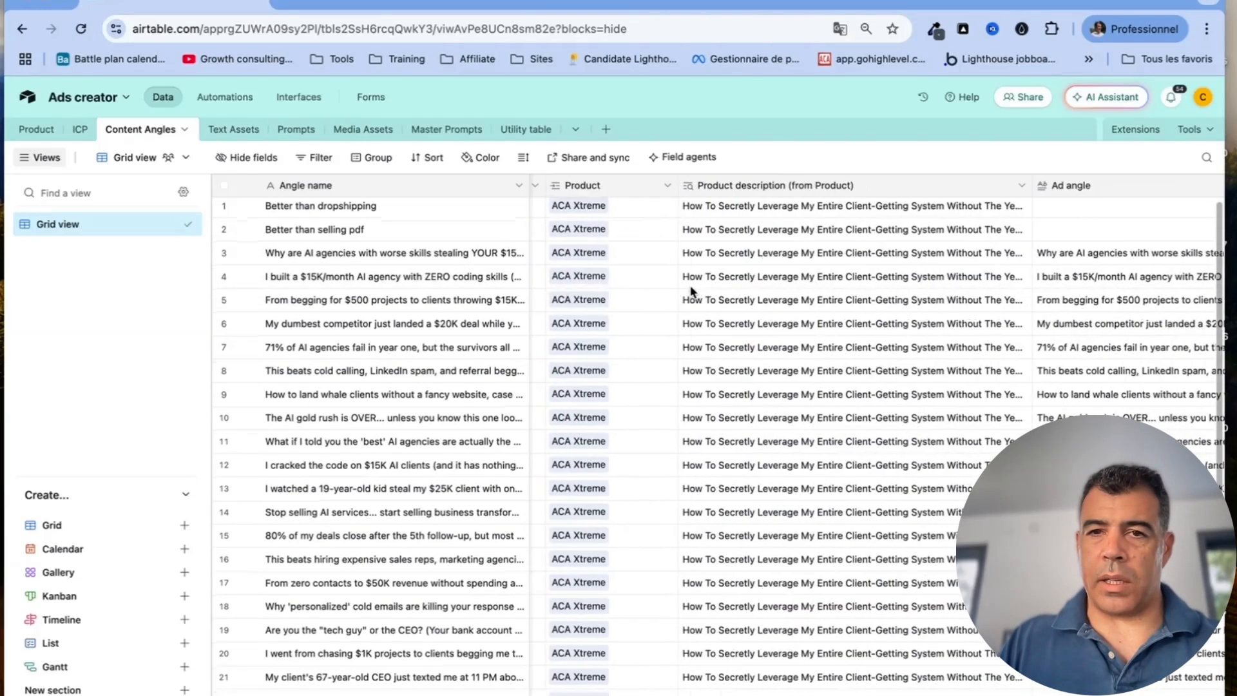
click(667, 188)
click(651, 217)
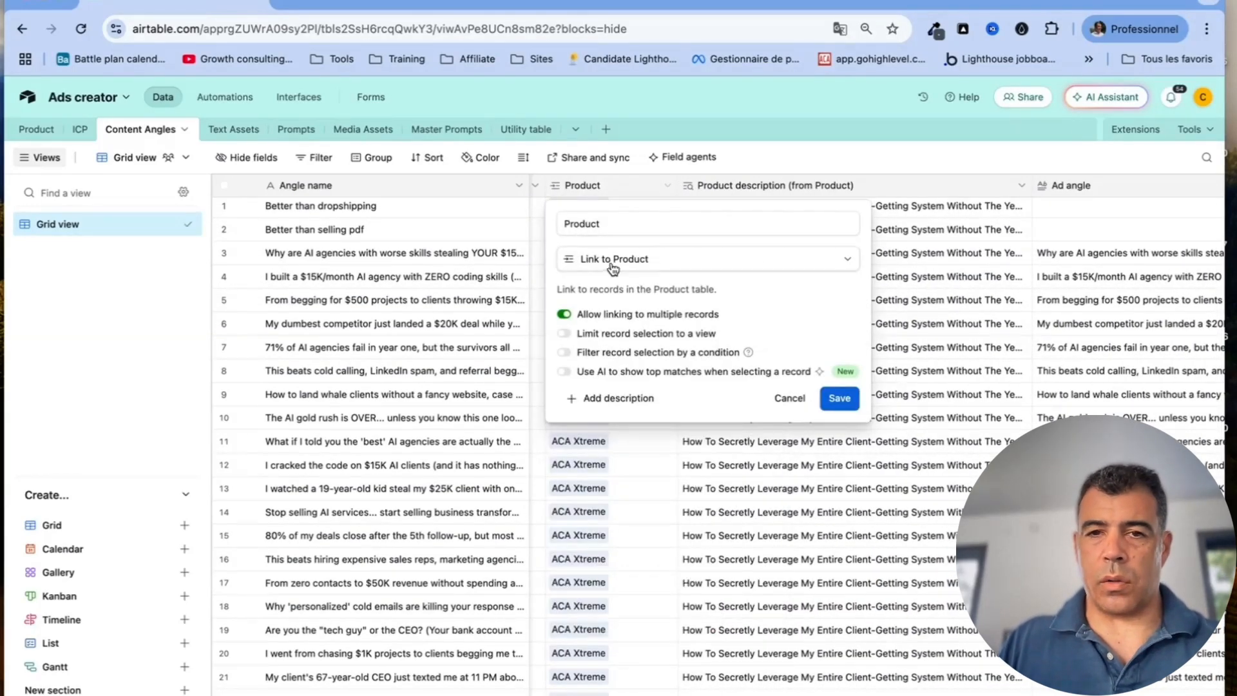
click(565, 315)
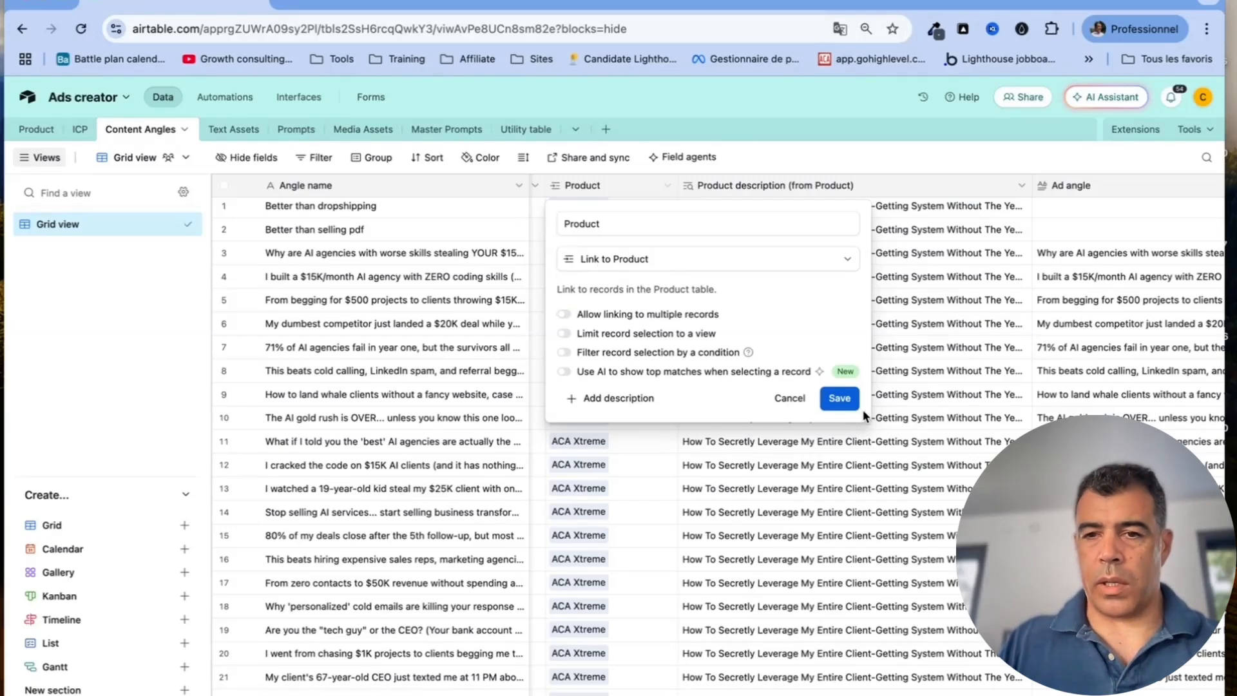
click(839, 398)
click(729, 509)
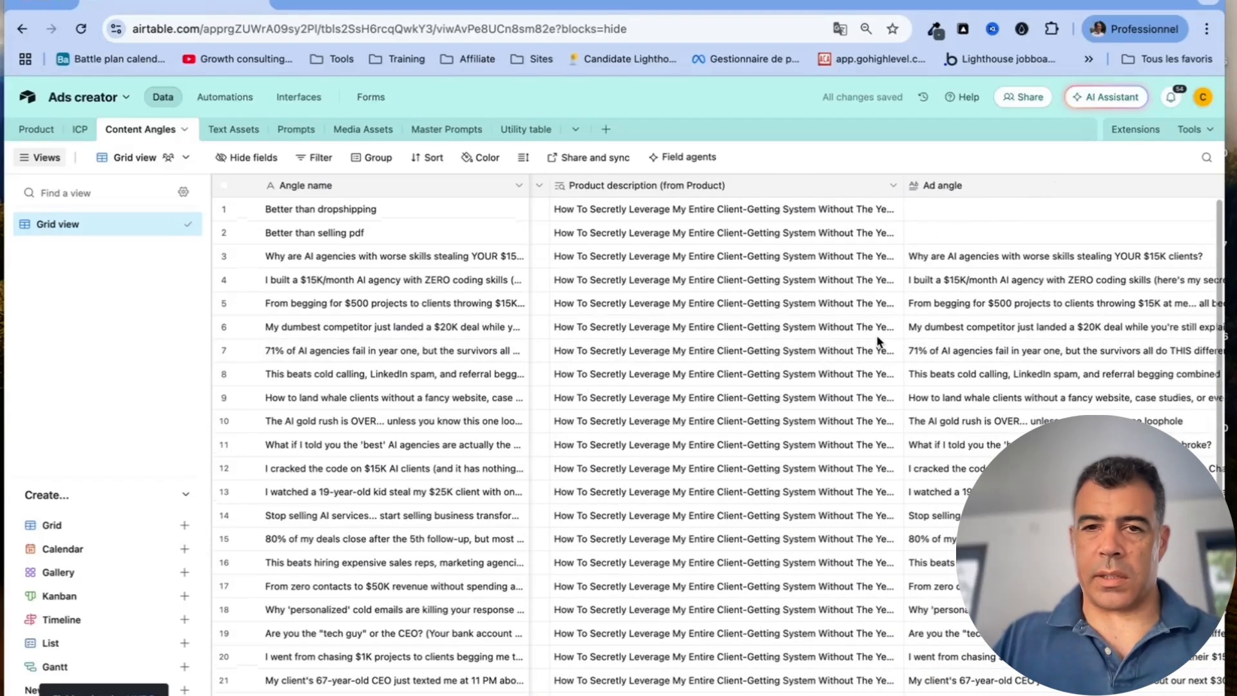
Review the Product description lookup settings and close them without changes
click(893, 185)
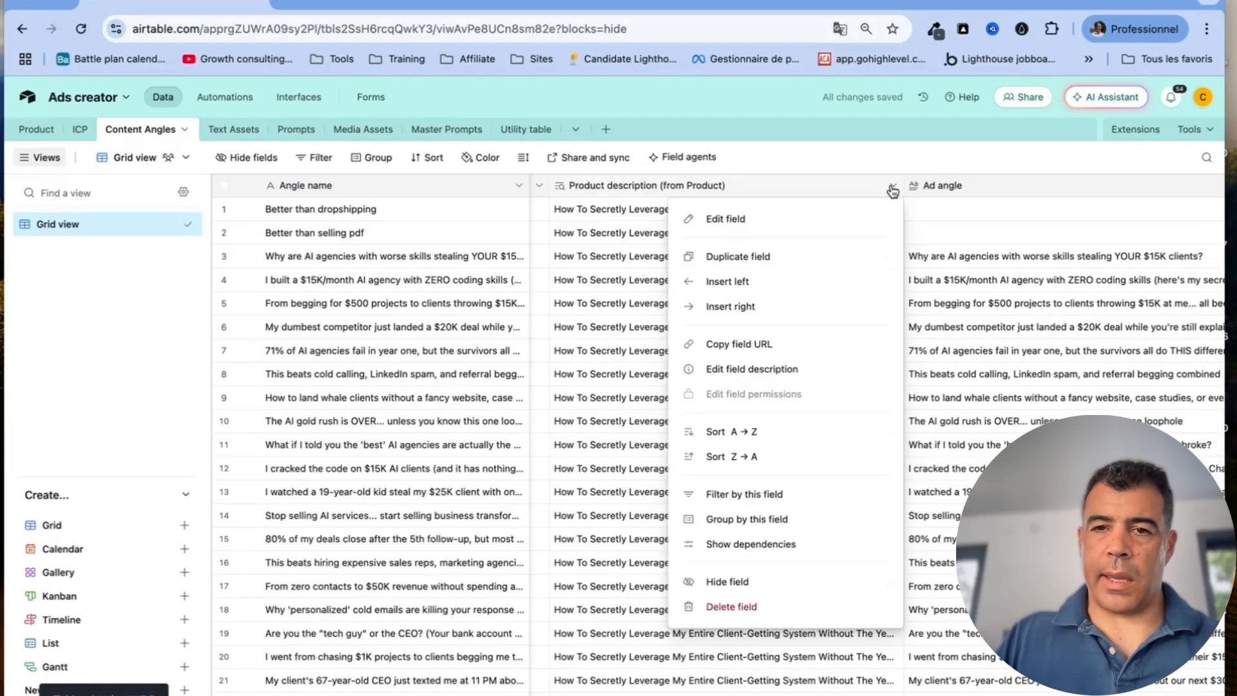
click(836, 217)
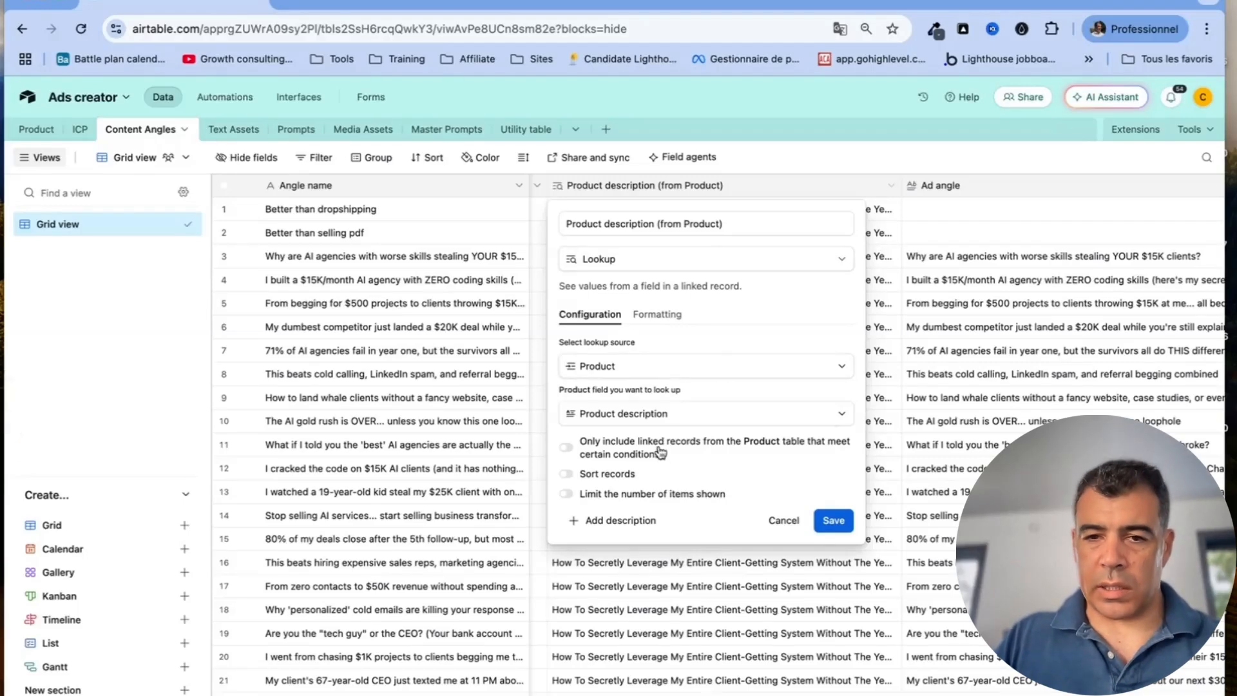
click(783, 521)
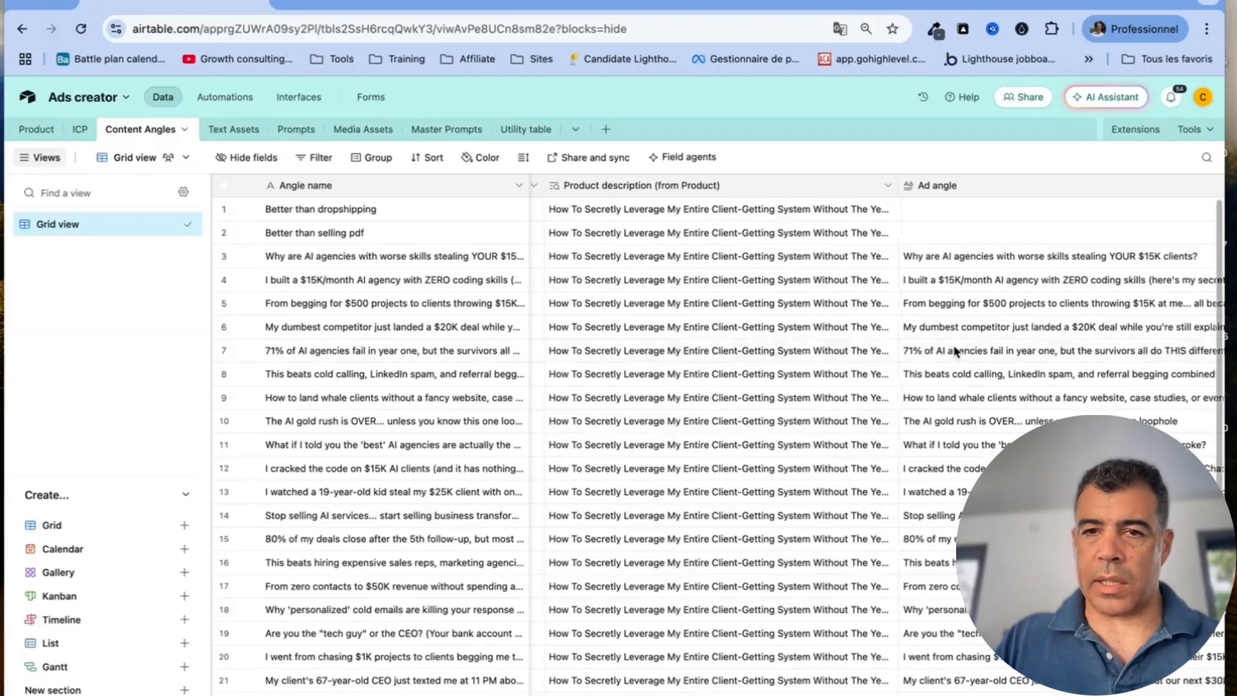
scroll(955, 351, right, 6)
click(851, 188)
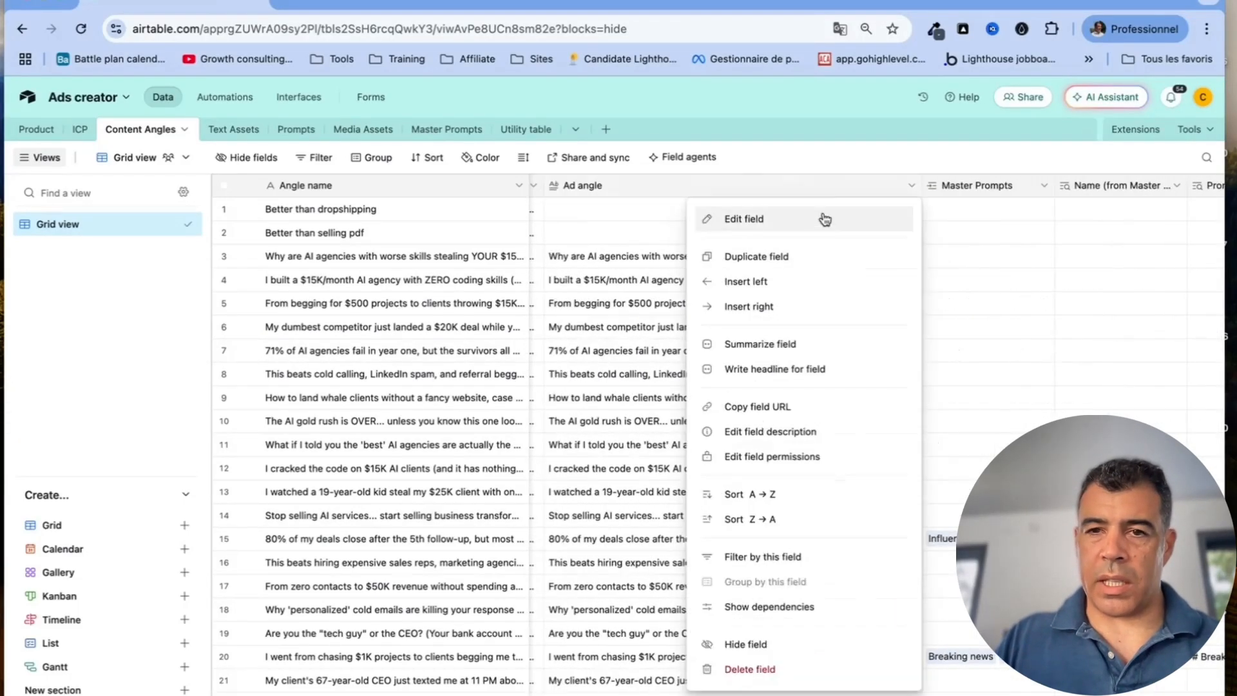
click(809, 226)
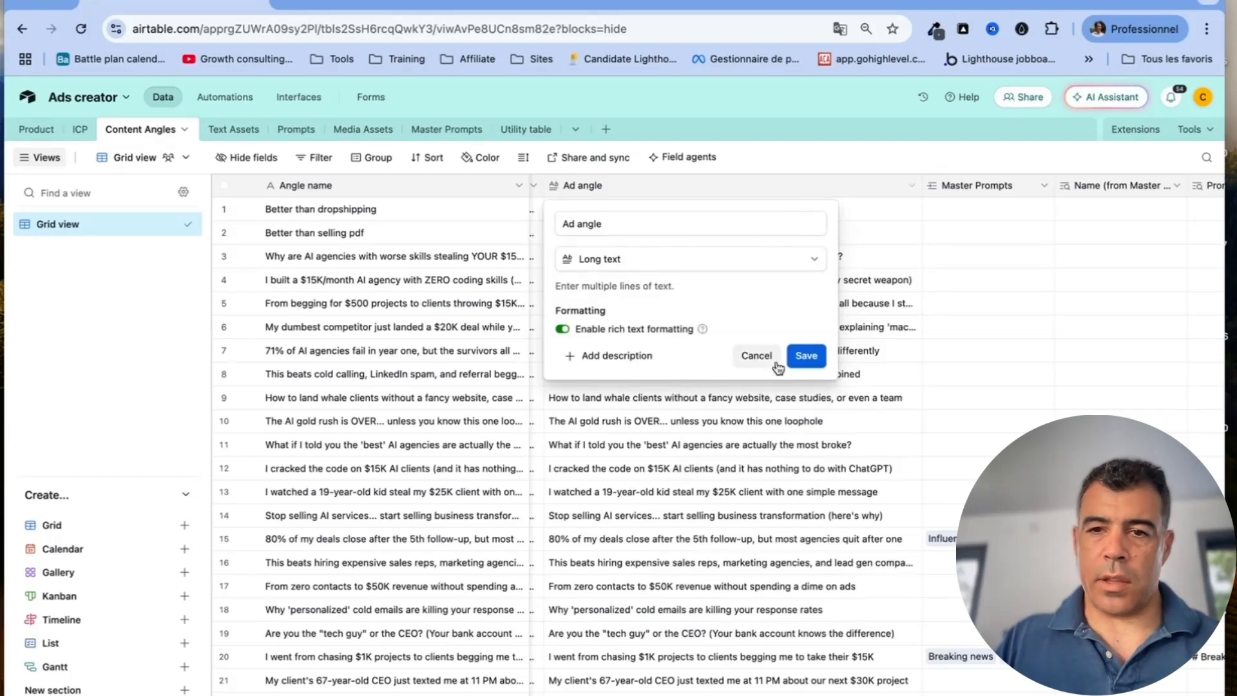
click(756, 356)
scroll(894, 327, right, 5)
click(803, 193)
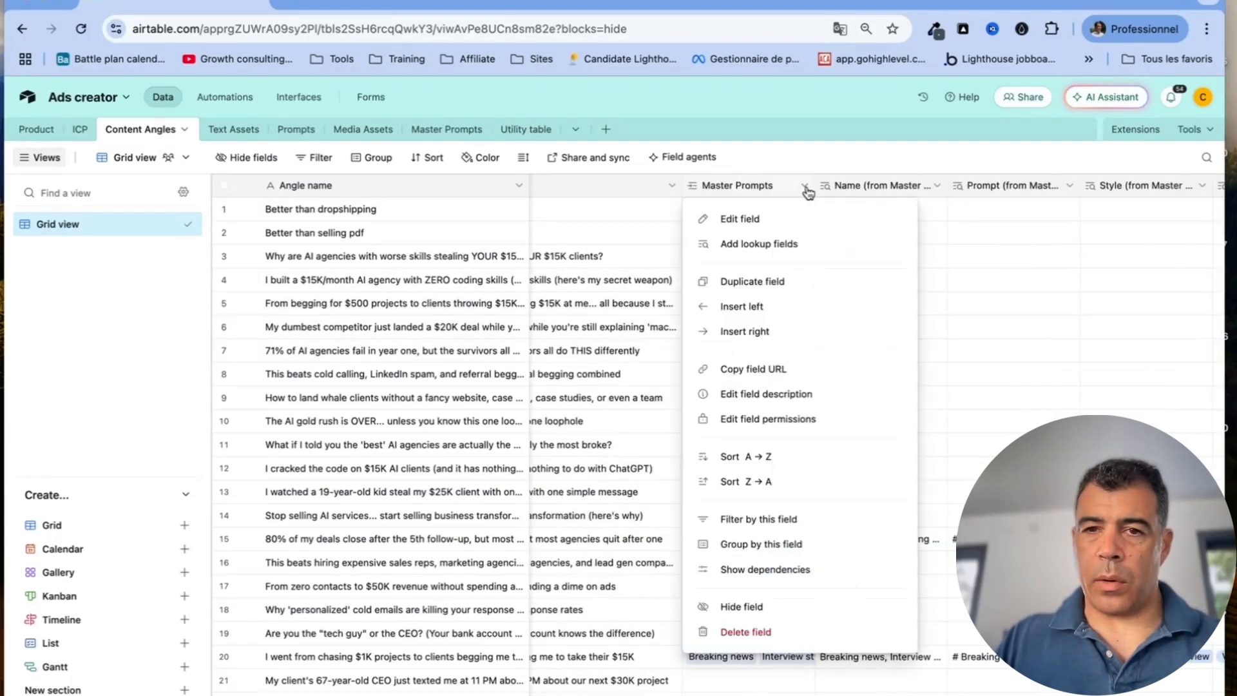
click(788, 214)
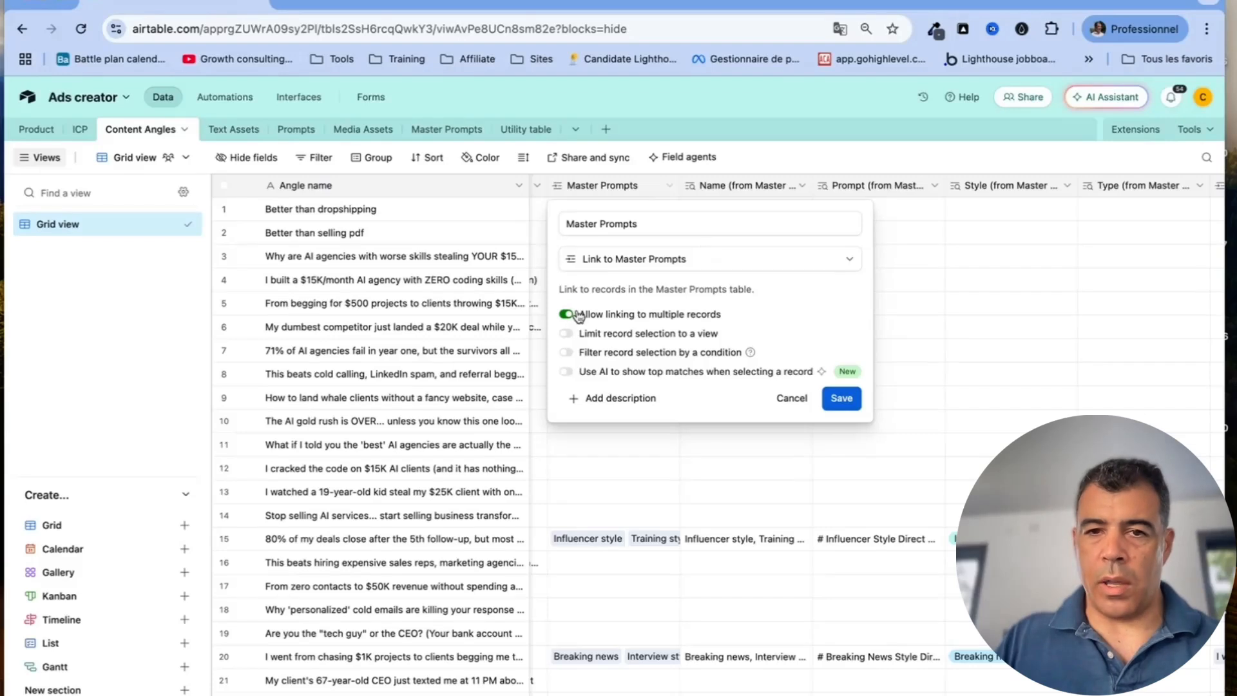
click(801, 405)
scroll(925, 295, right, 2)
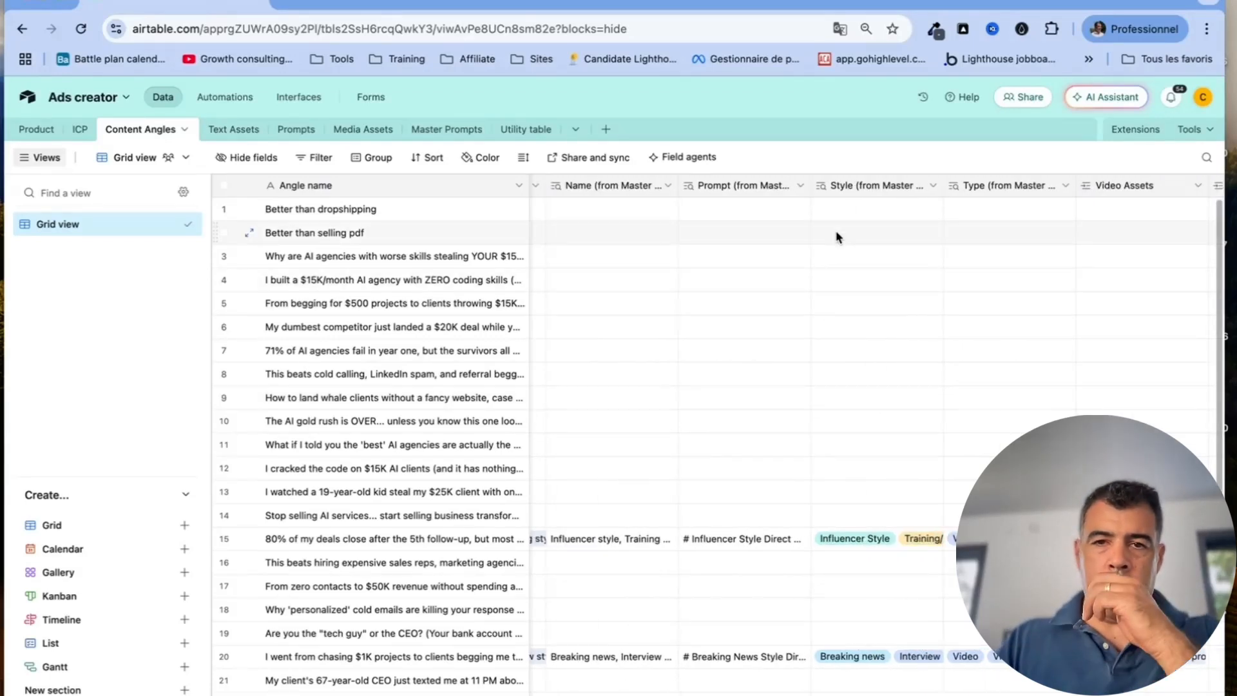
click(801, 187)
click(787, 218)
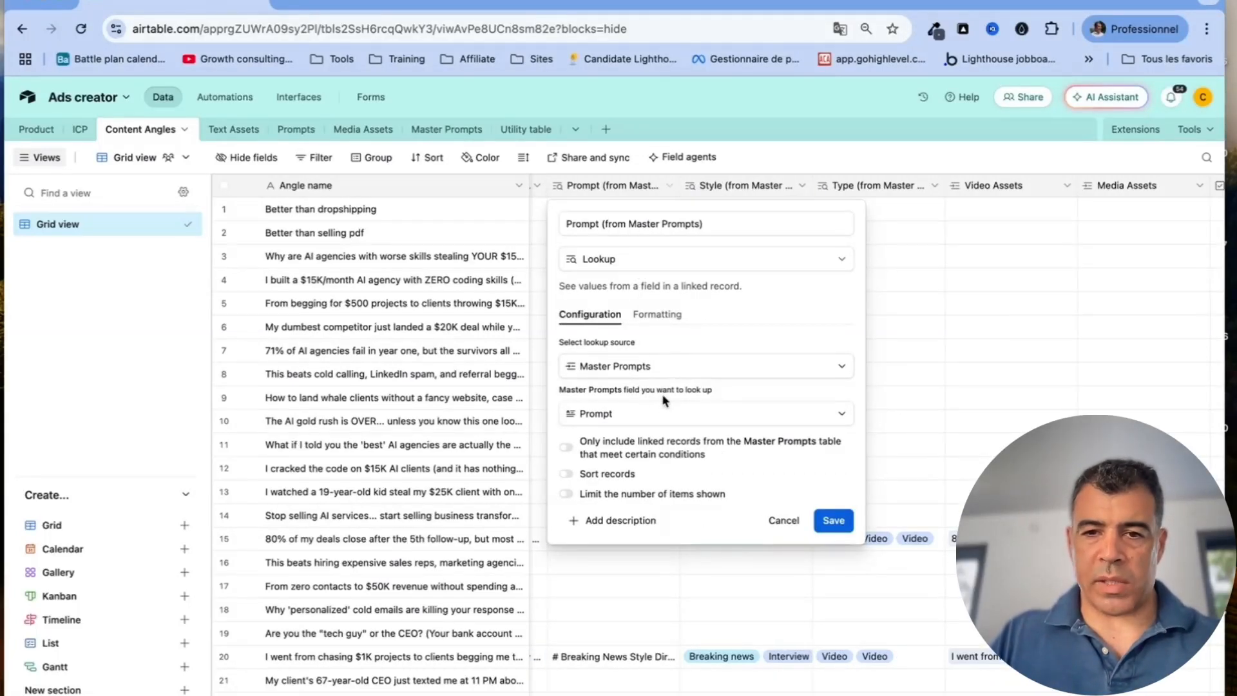
click(783, 520)
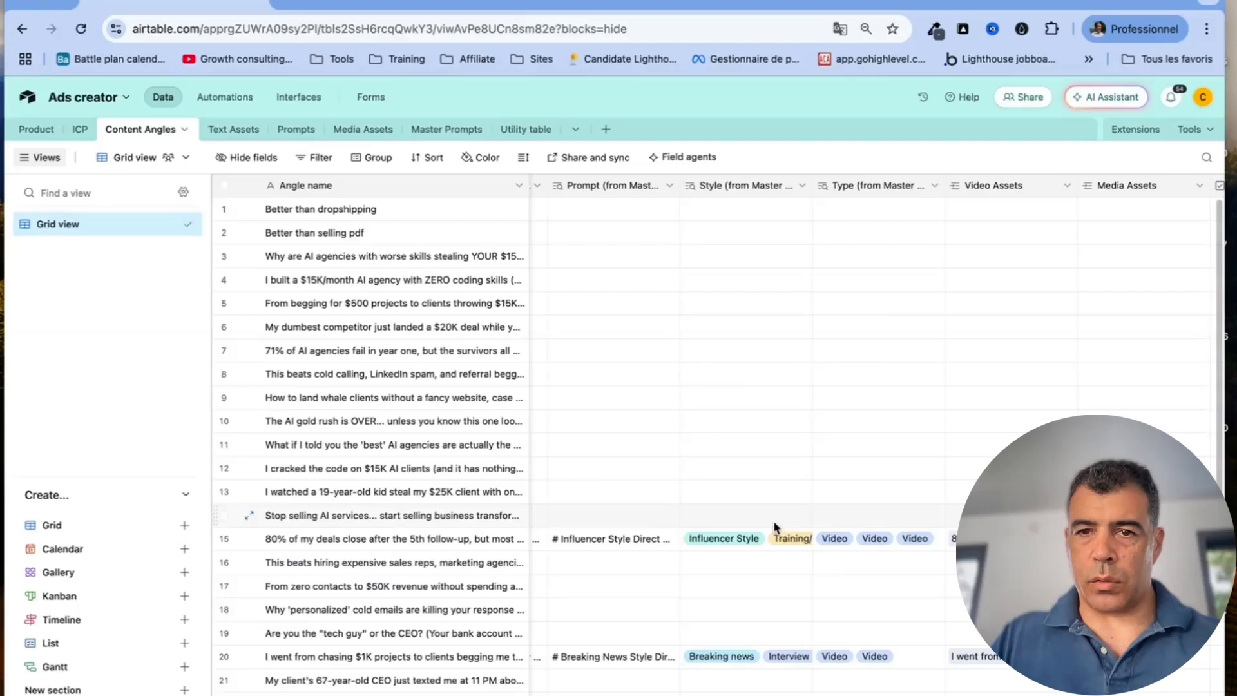
scroll(788, 260, right, 2)
click(714, 185)
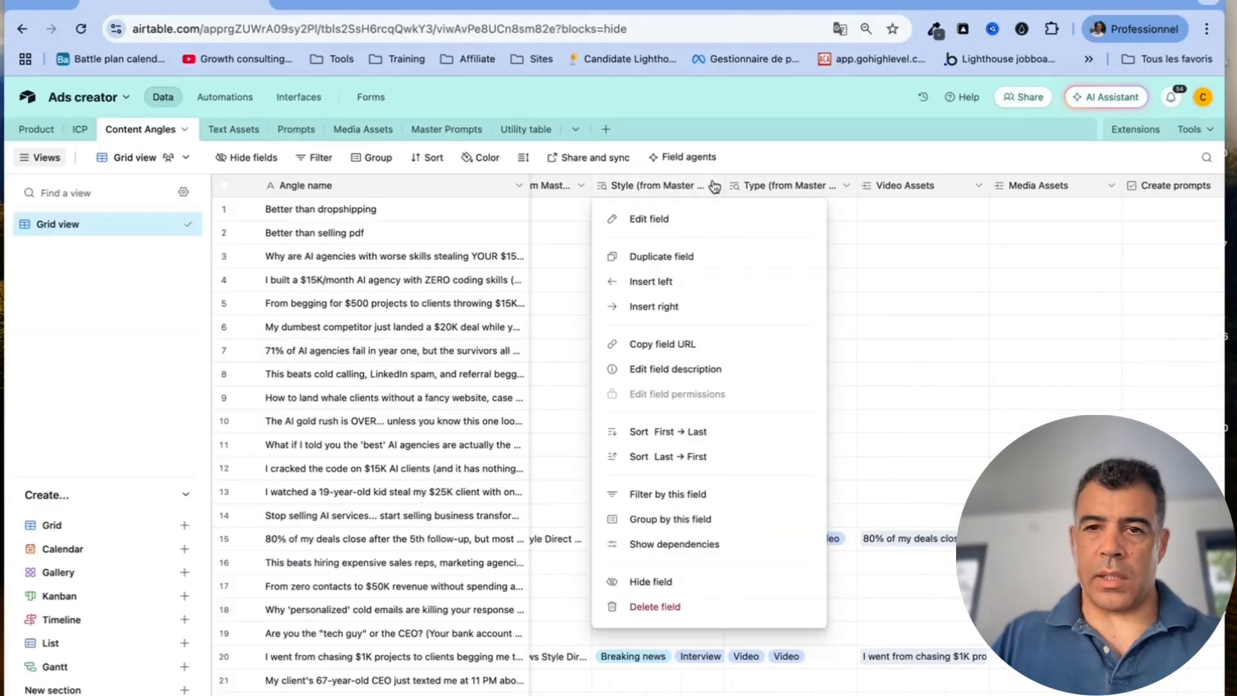
Review the Style and Type lookup configurations, closing each without saving
click(700, 222)
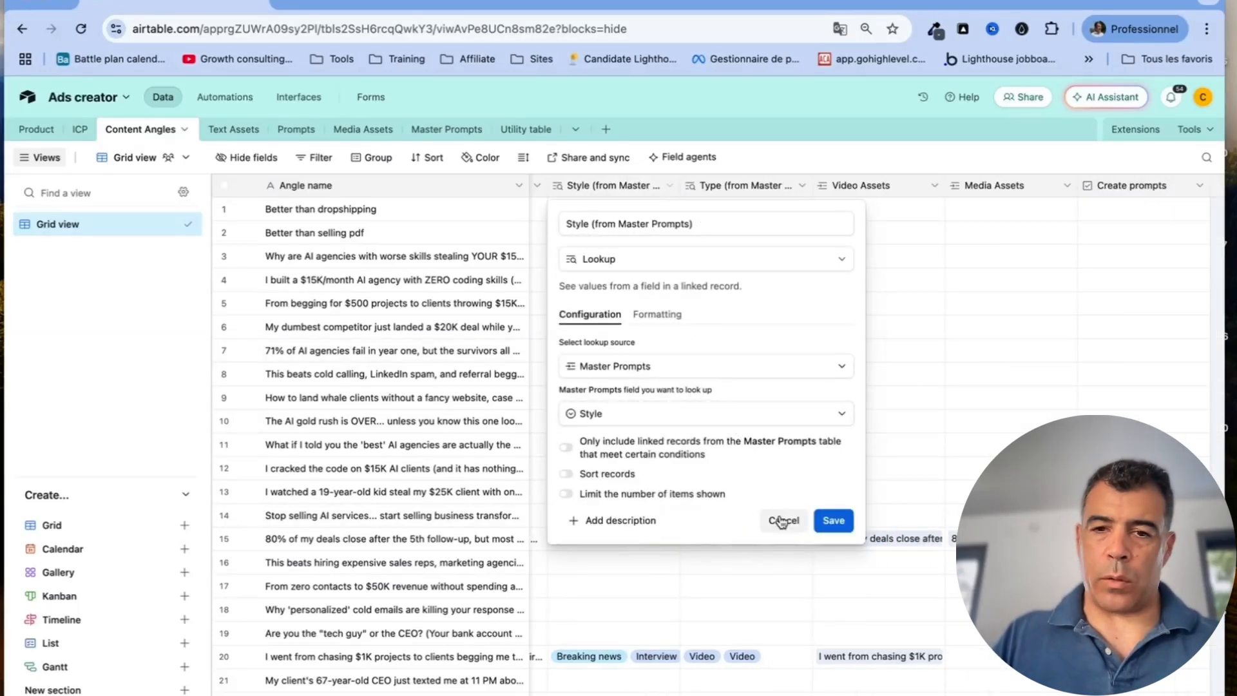
click(782, 521)
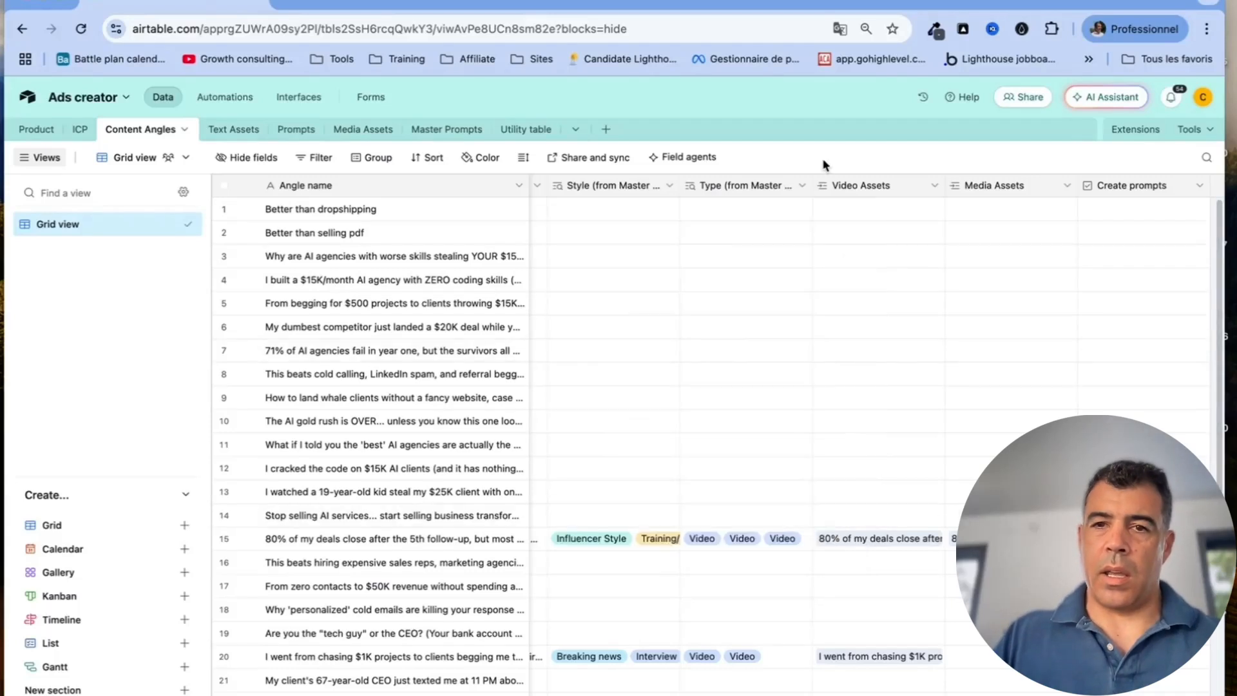
click(802, 186)
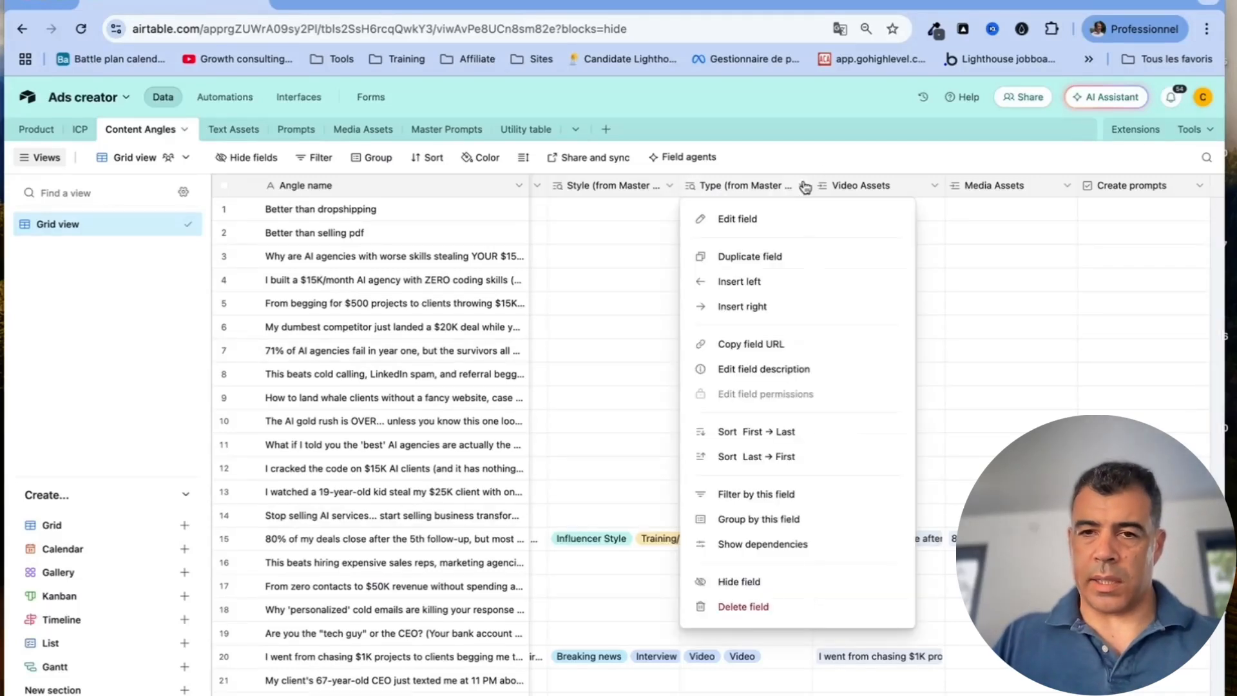
click(784, 221)
click(818, 521)
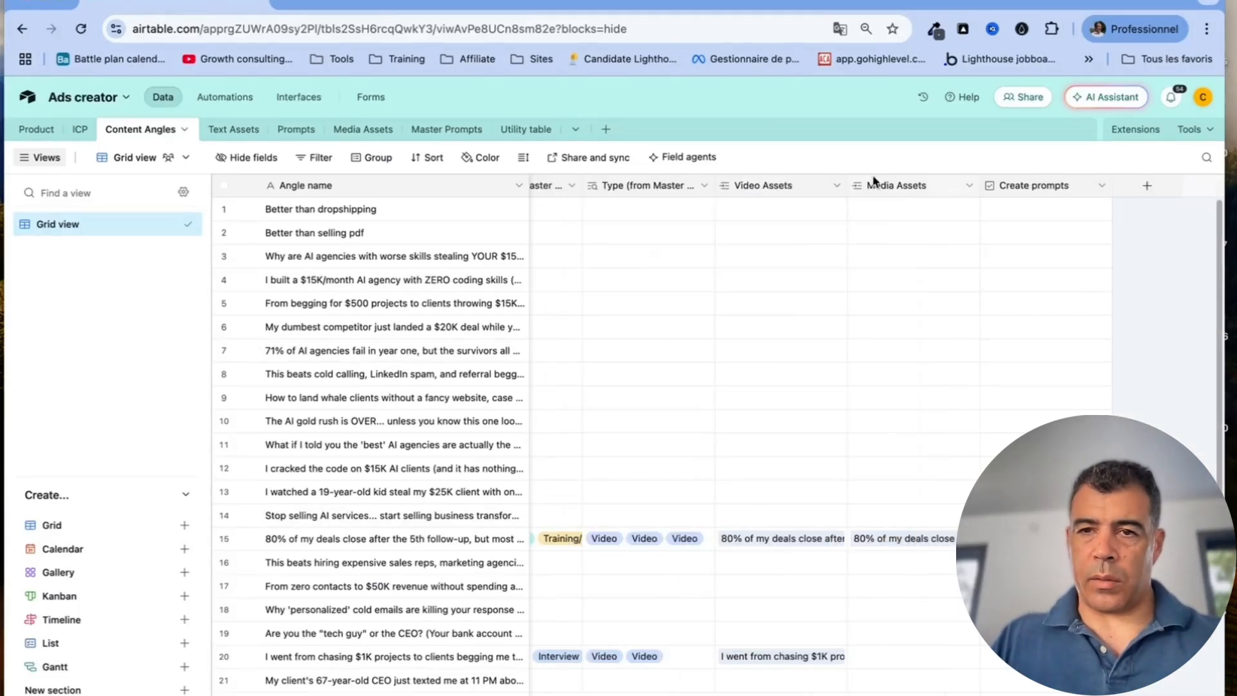
Check the Video Assets and Media Assets columns and the Create prompts checkbox settings unchanged
click(836, 188)
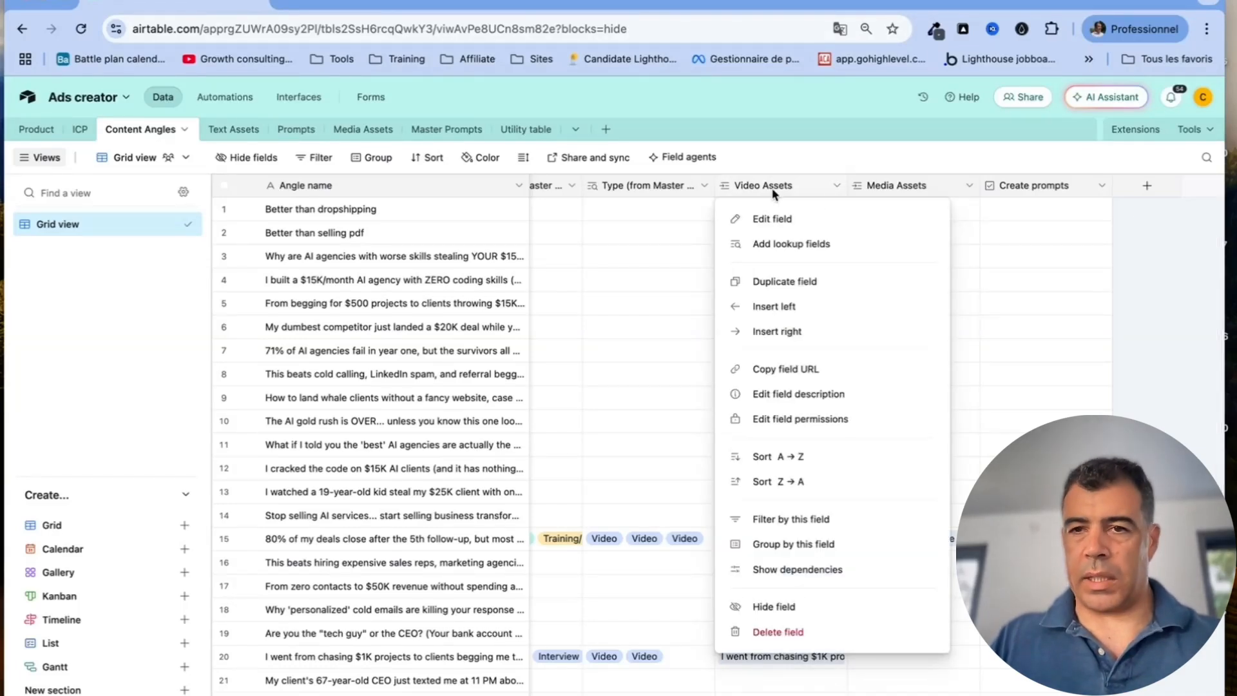
click(959, 191)
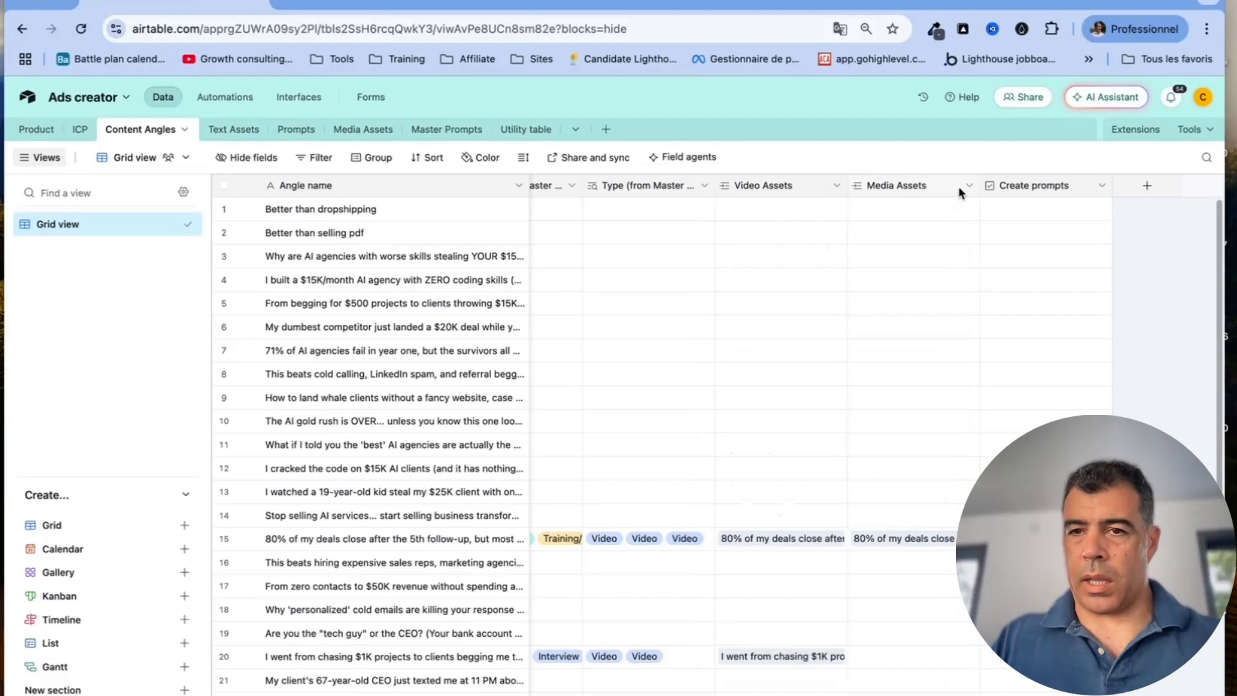
click(960, 186)
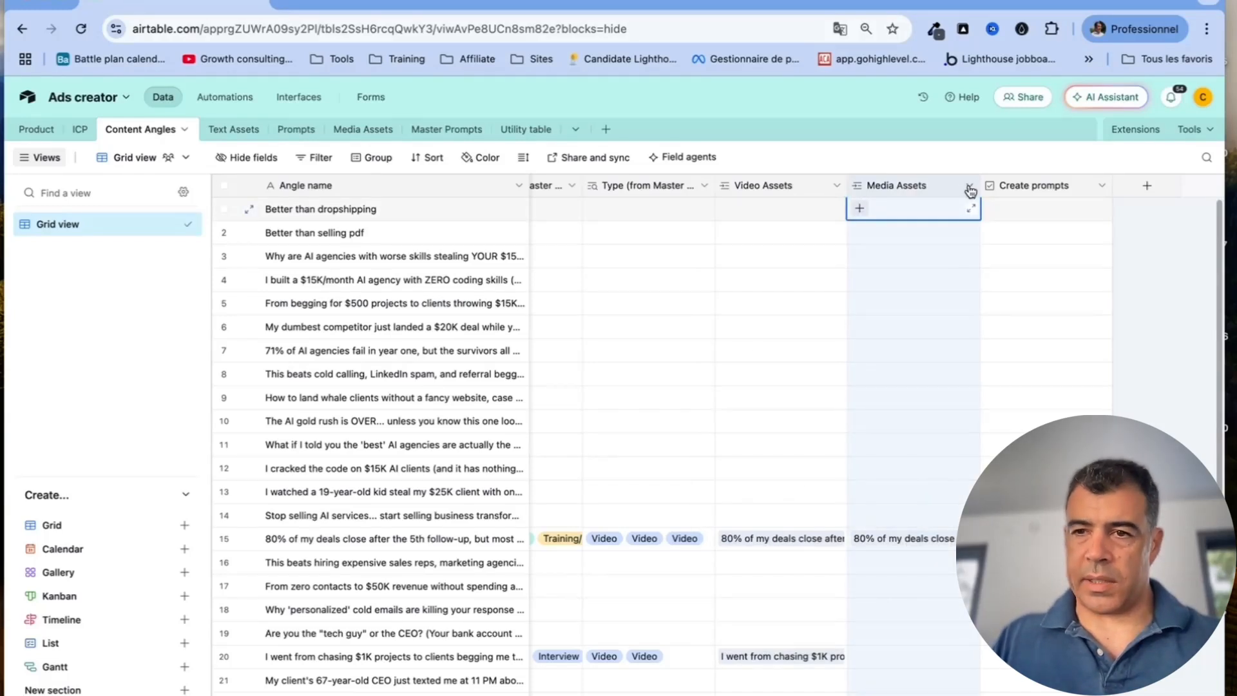
click(1101, 187)
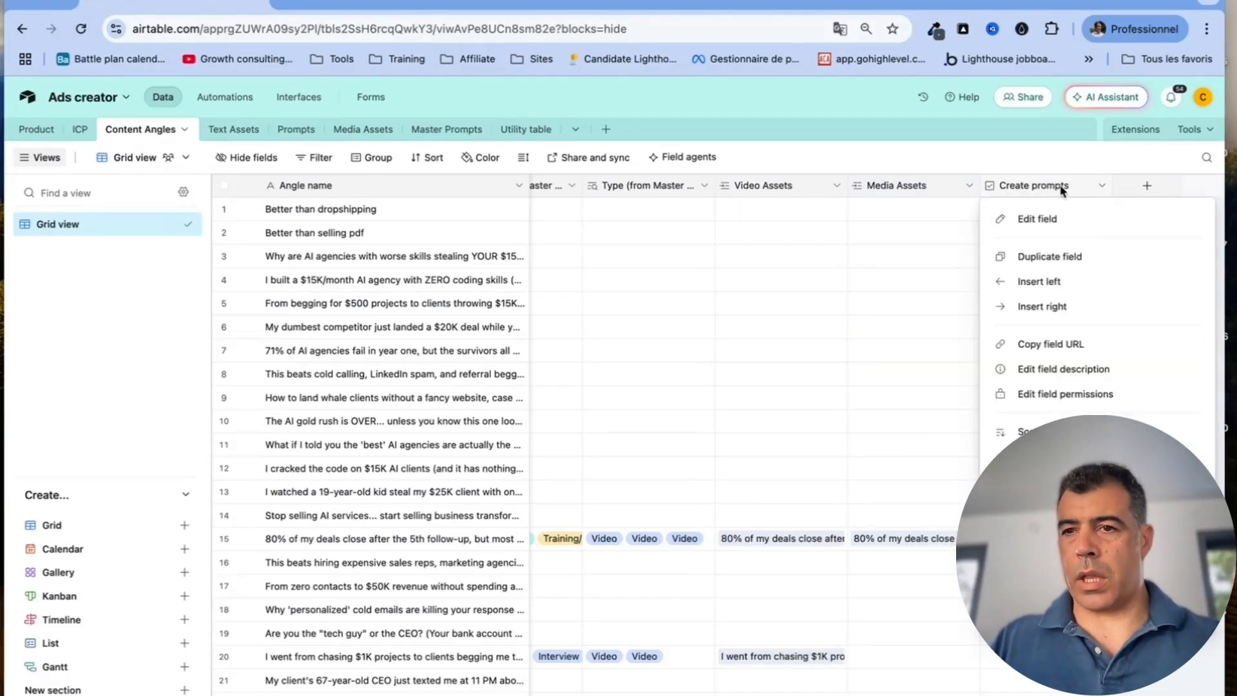
click(1052, 166)
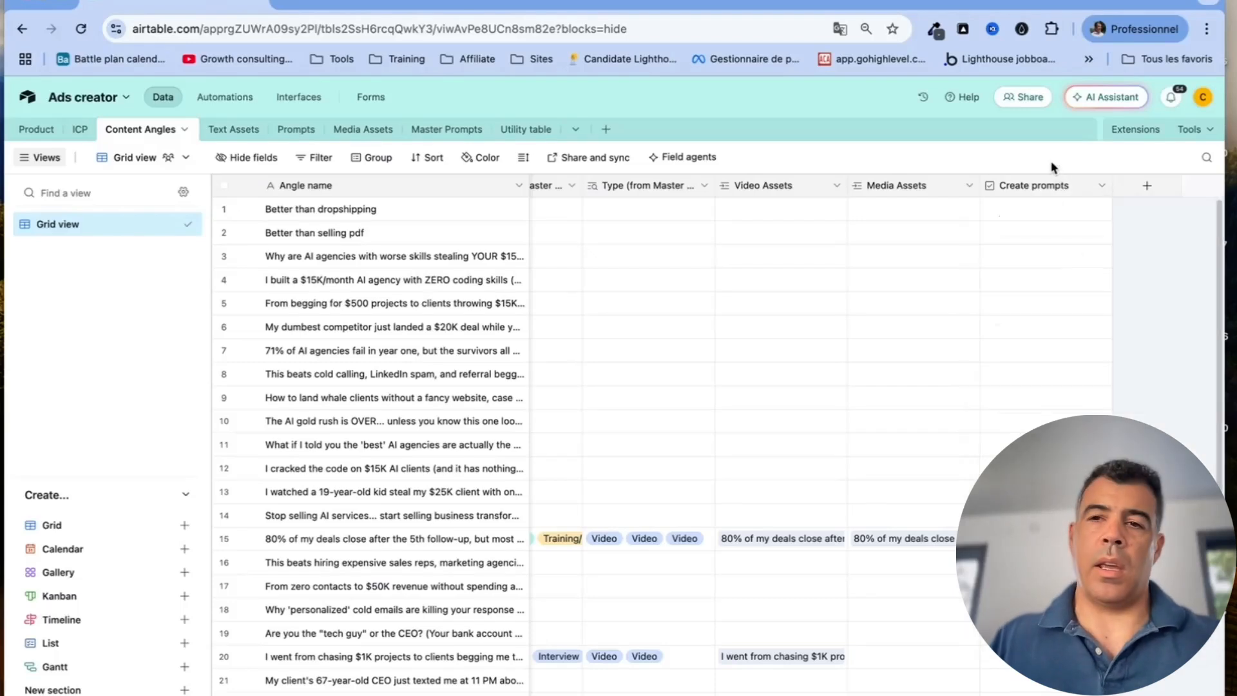
click(1101, 186)
click(1076, 215)
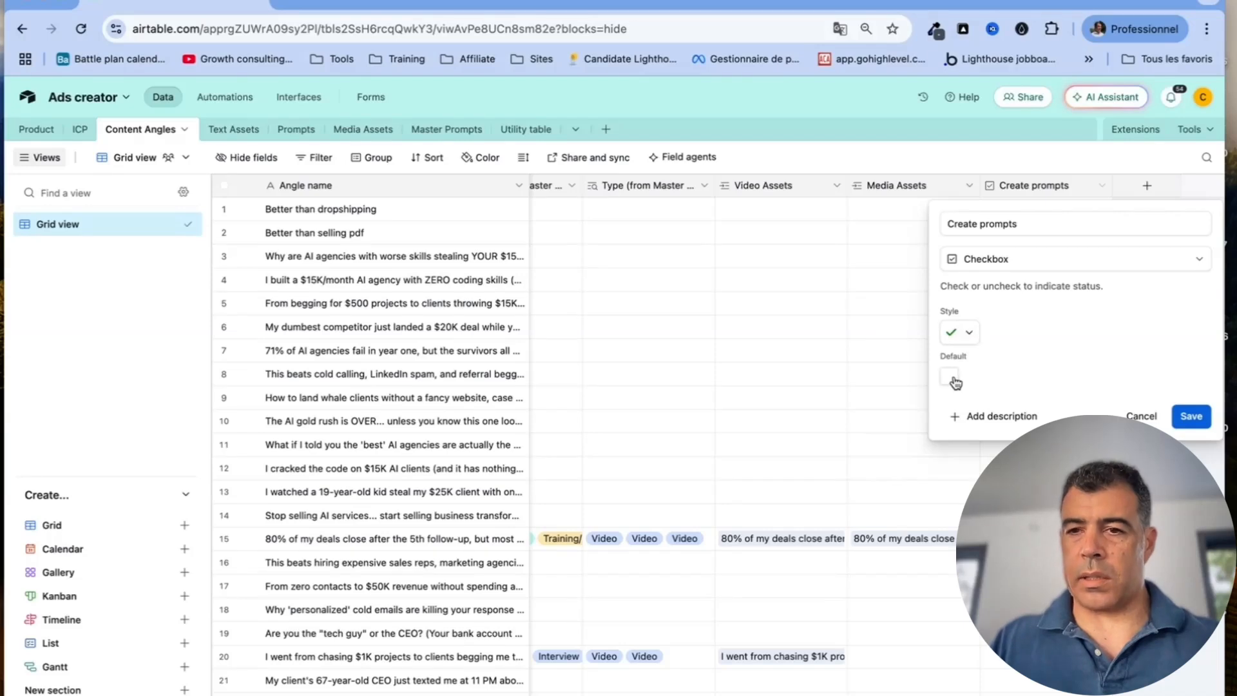
click(1140, 415)
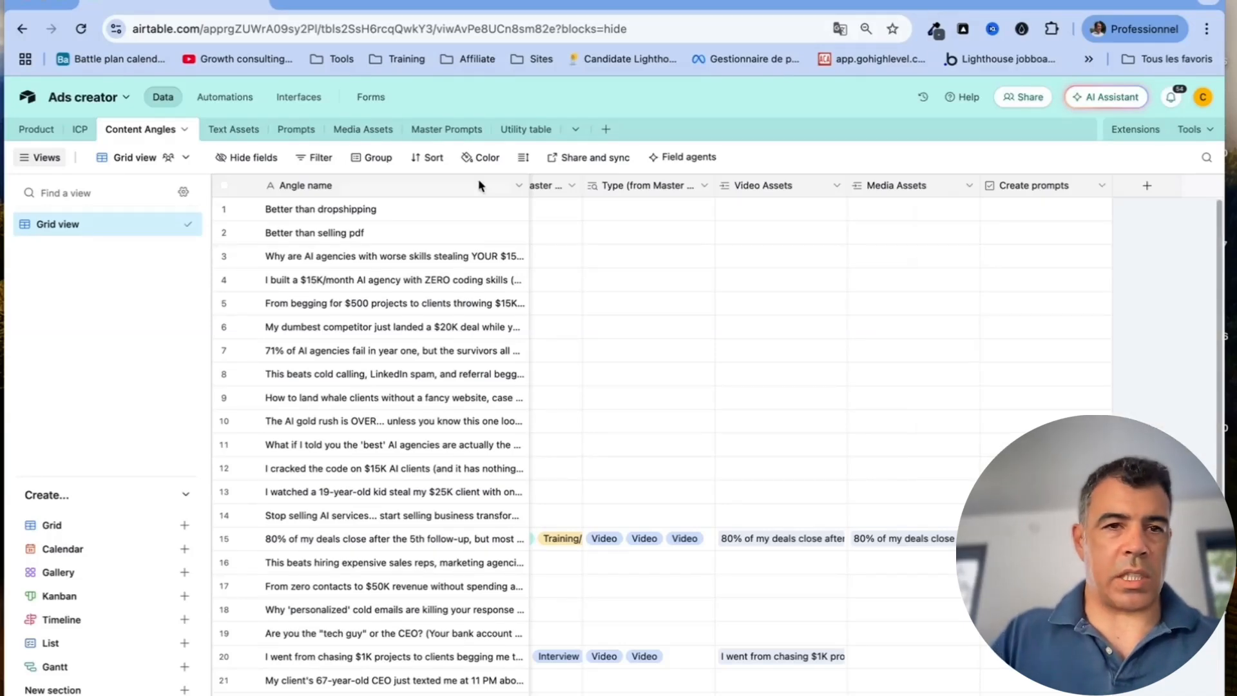
click(284, 131)
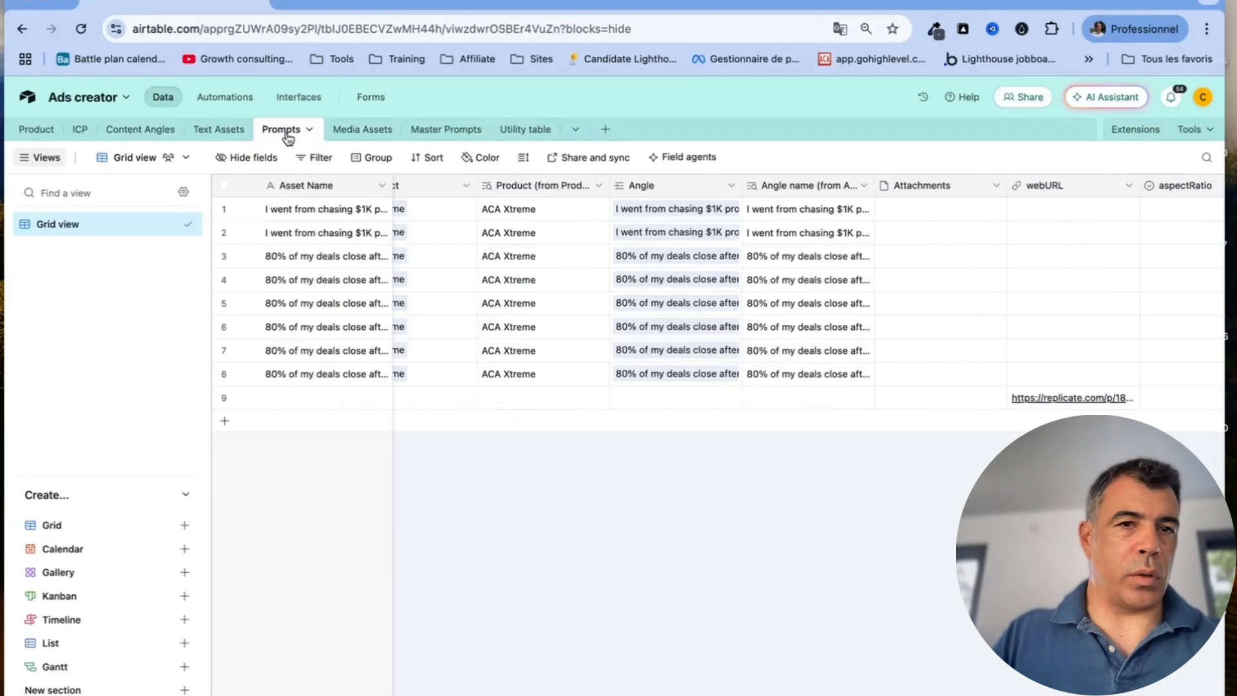
click(381, 187)
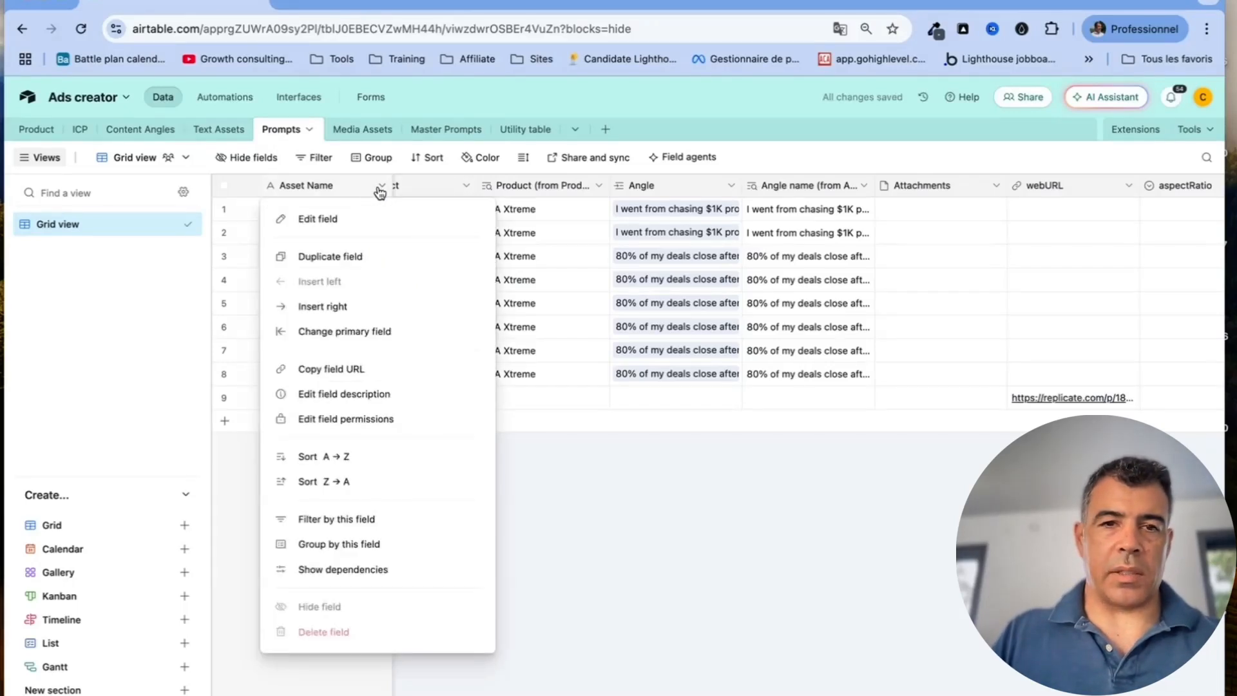
click(367, 220)
click(476, 368)
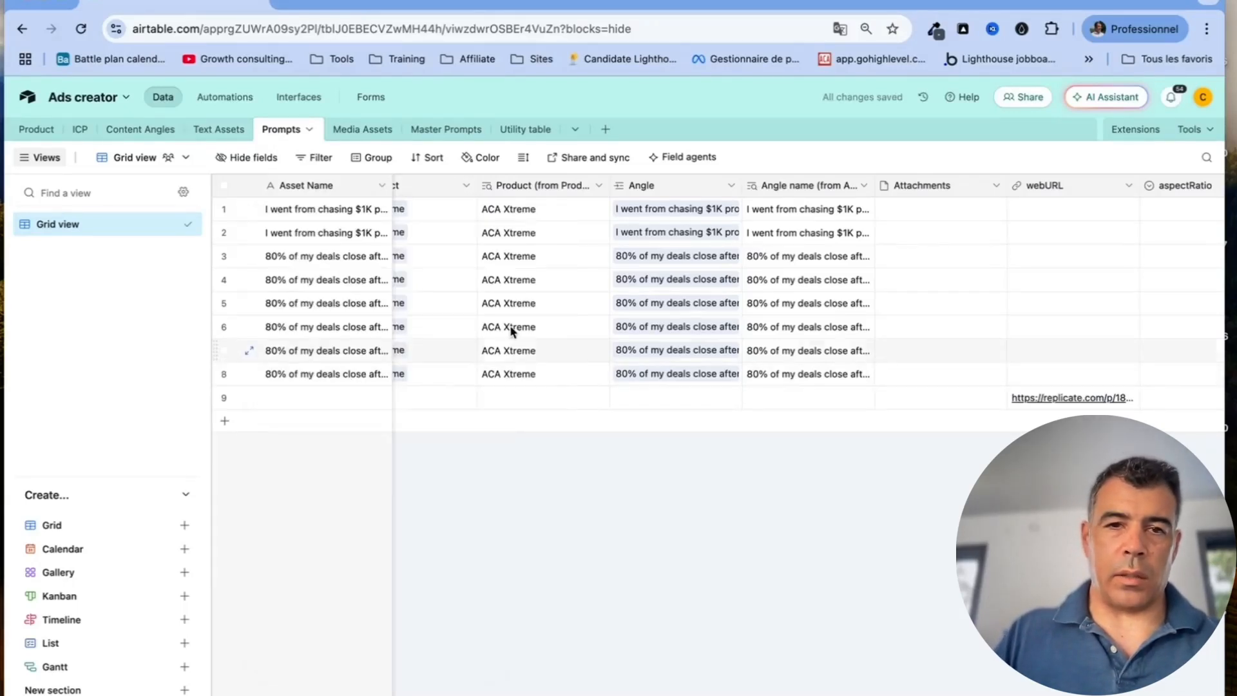
scroll(509, 325, left, 10)
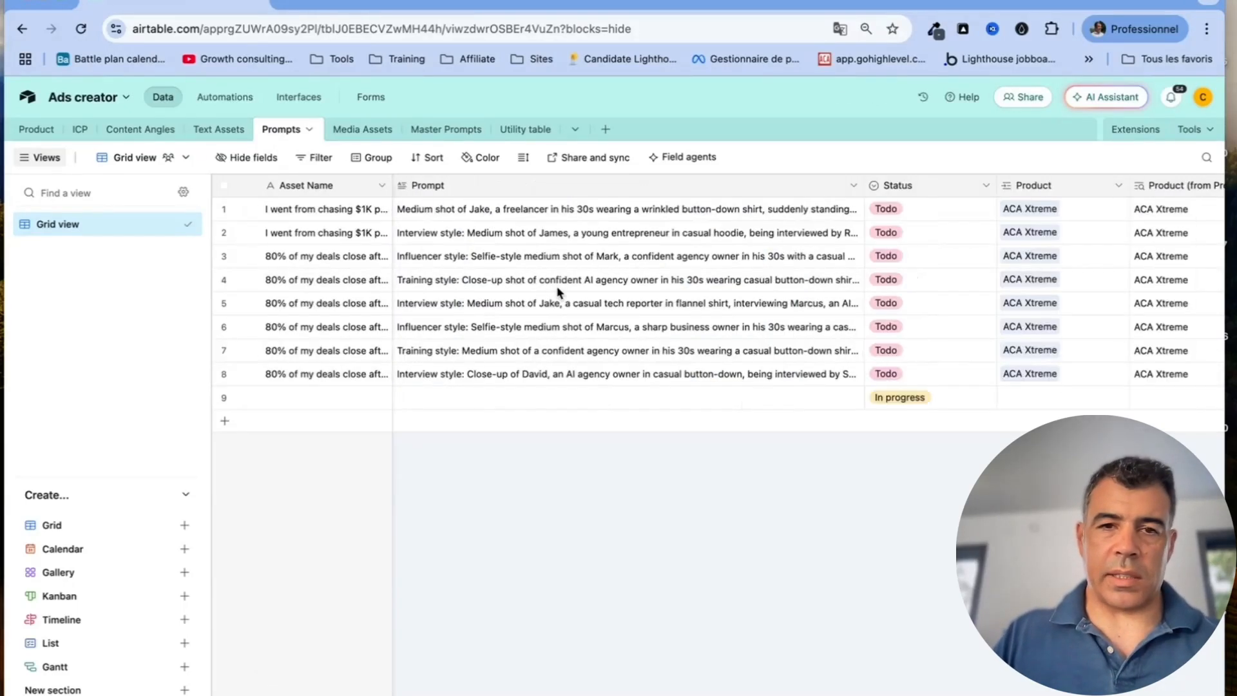
click(853, 185)
click(773, 222)
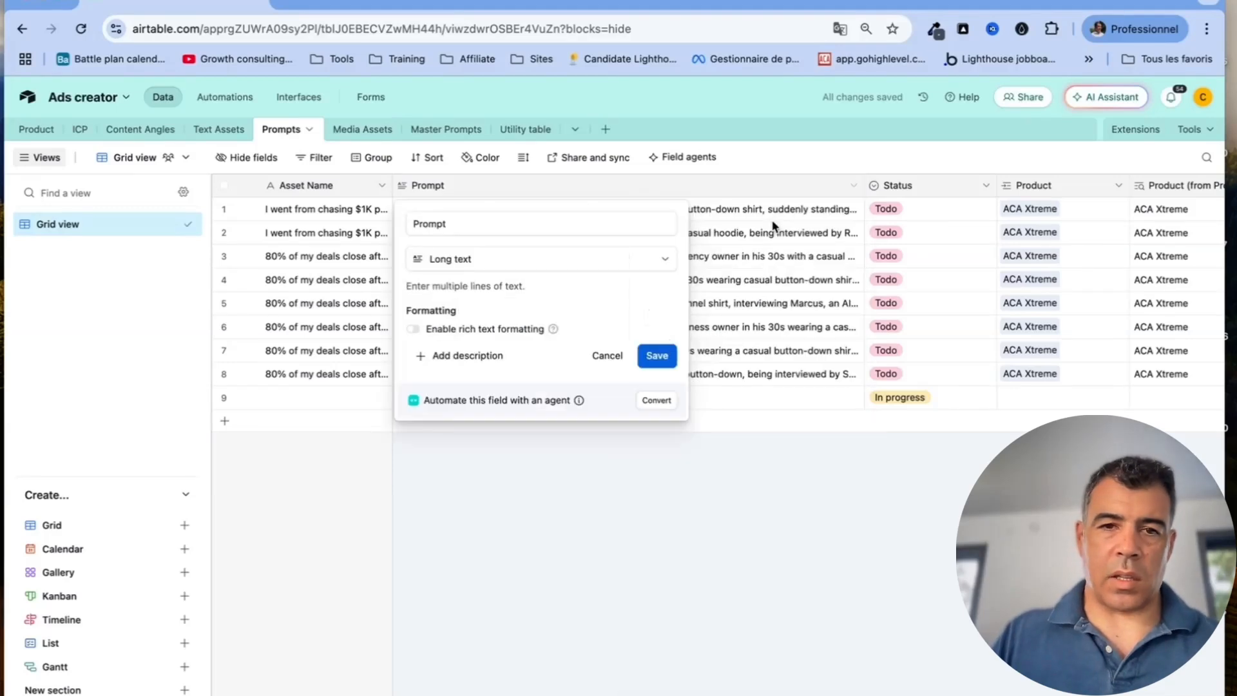
click(607, 355)
scroll(708, 322, right, 5)
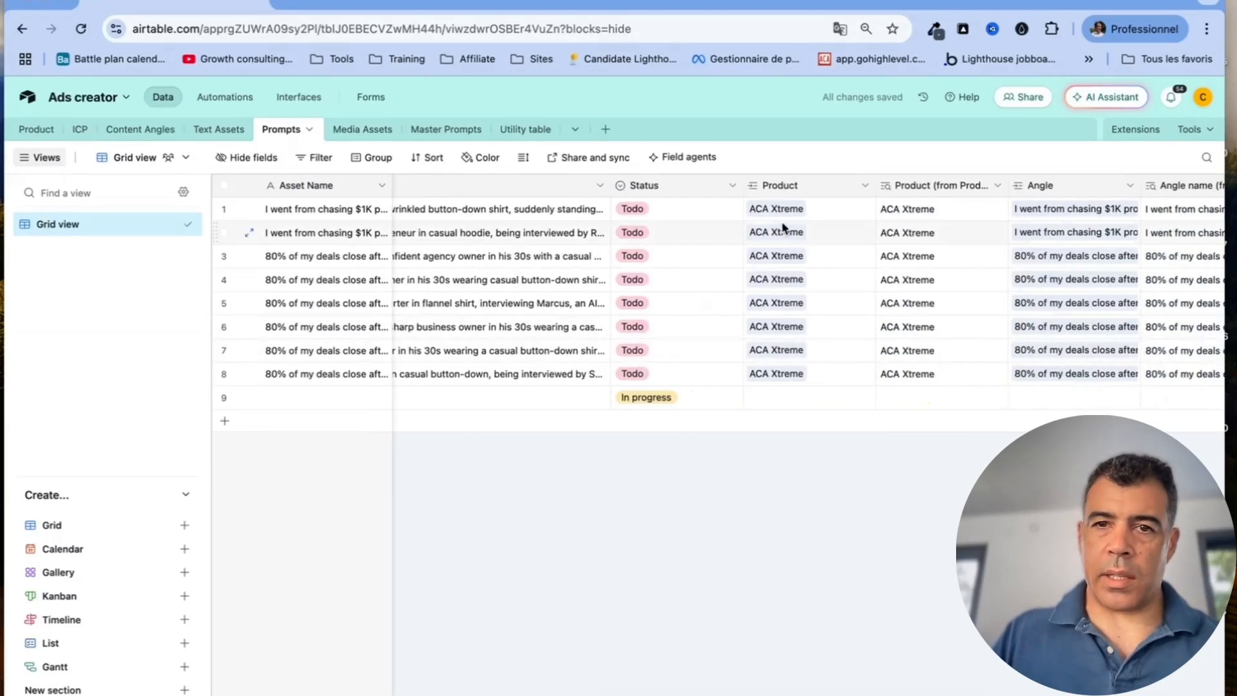
click(732, 186)
click(711, 218)
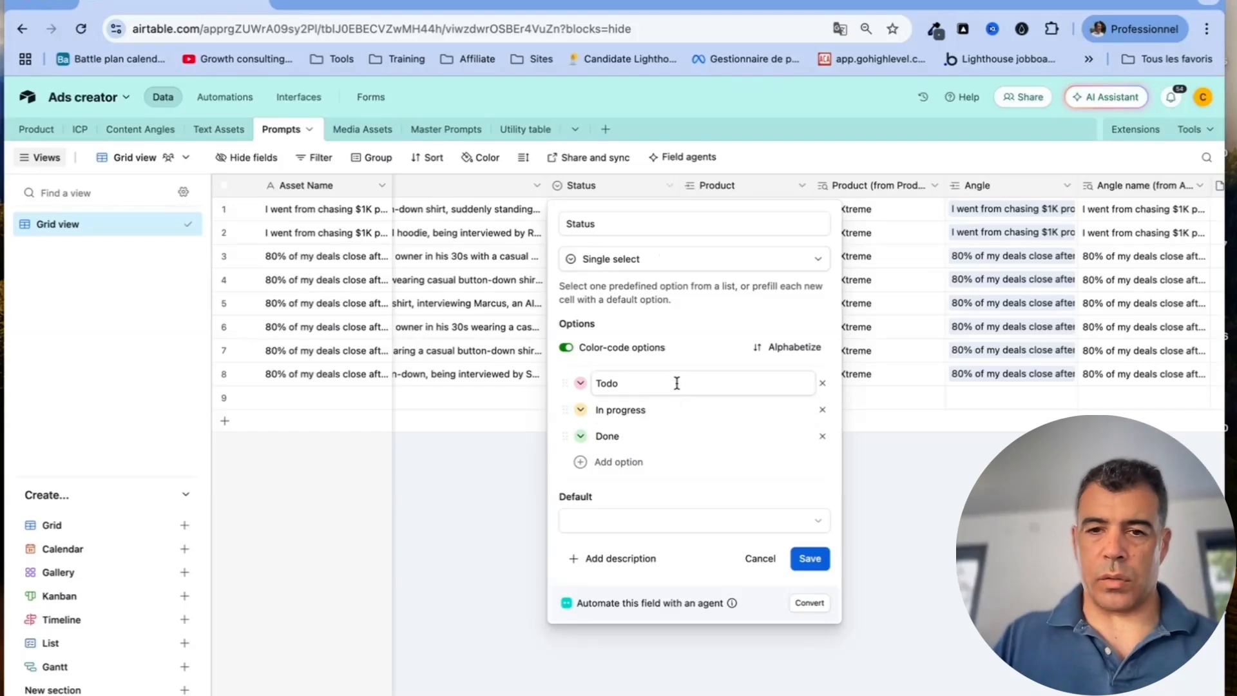
click(759, 557)
scroll(840, 273, right, 5)
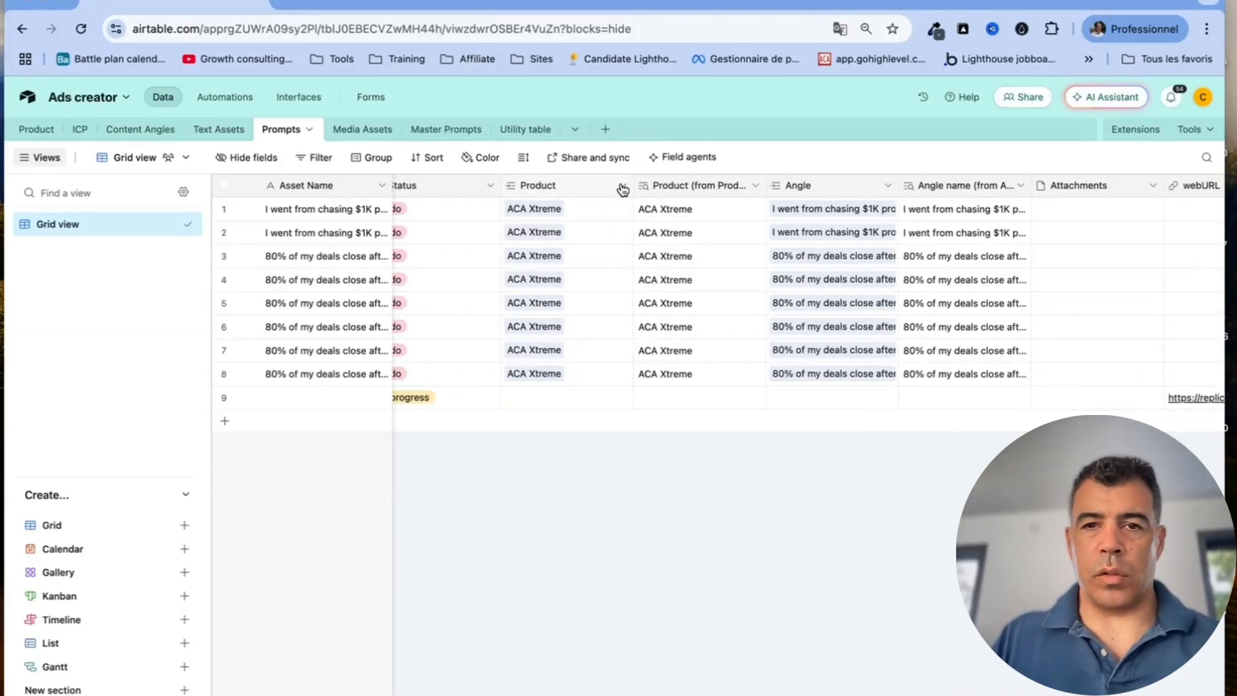
click(623, 187)
click(609, 217)
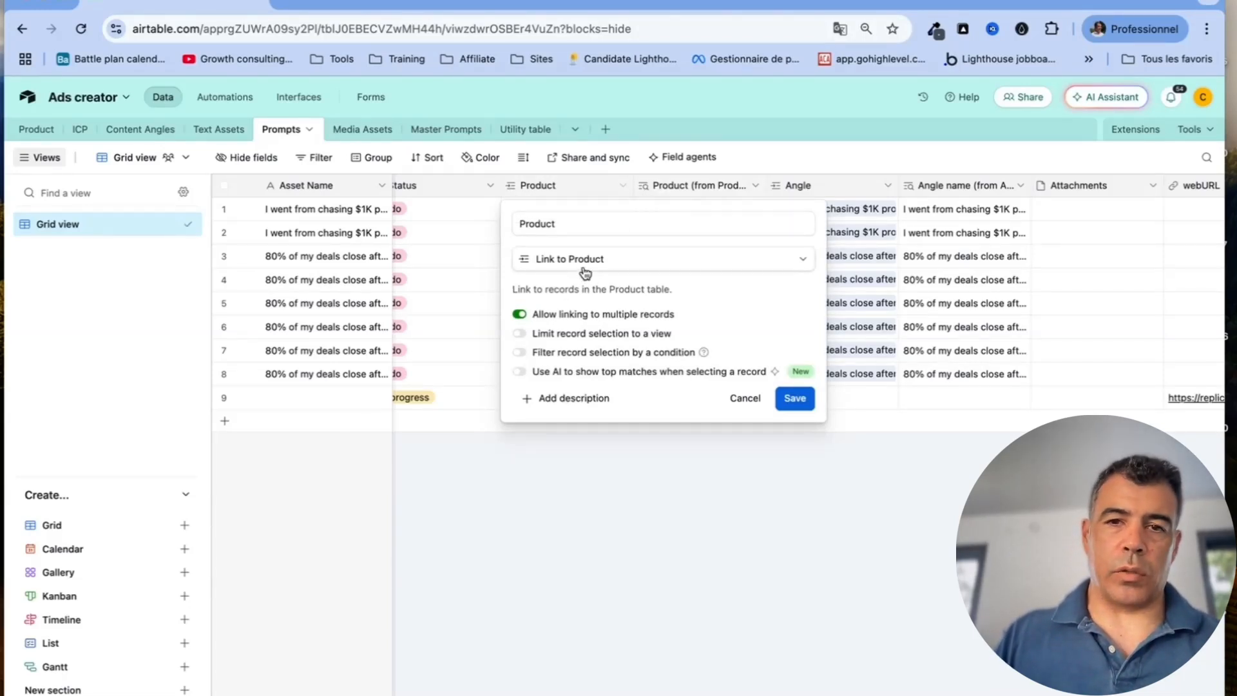
click(767, 156)
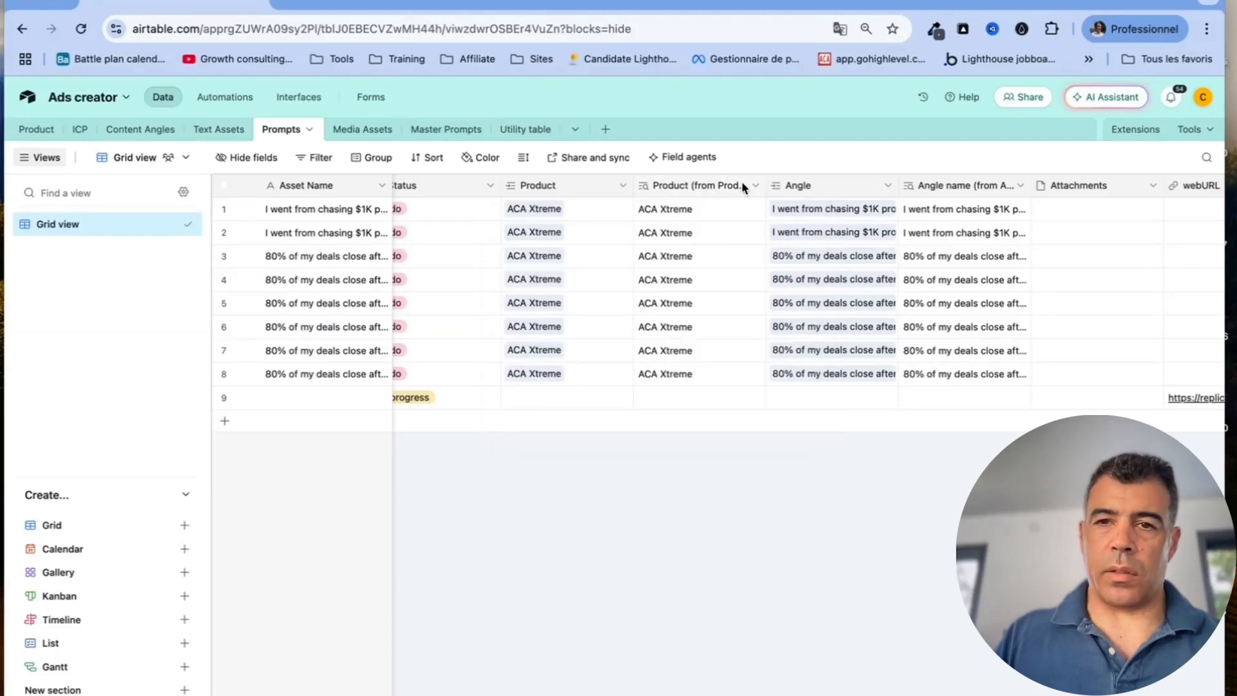
click(742, 187)
click(727, 218)
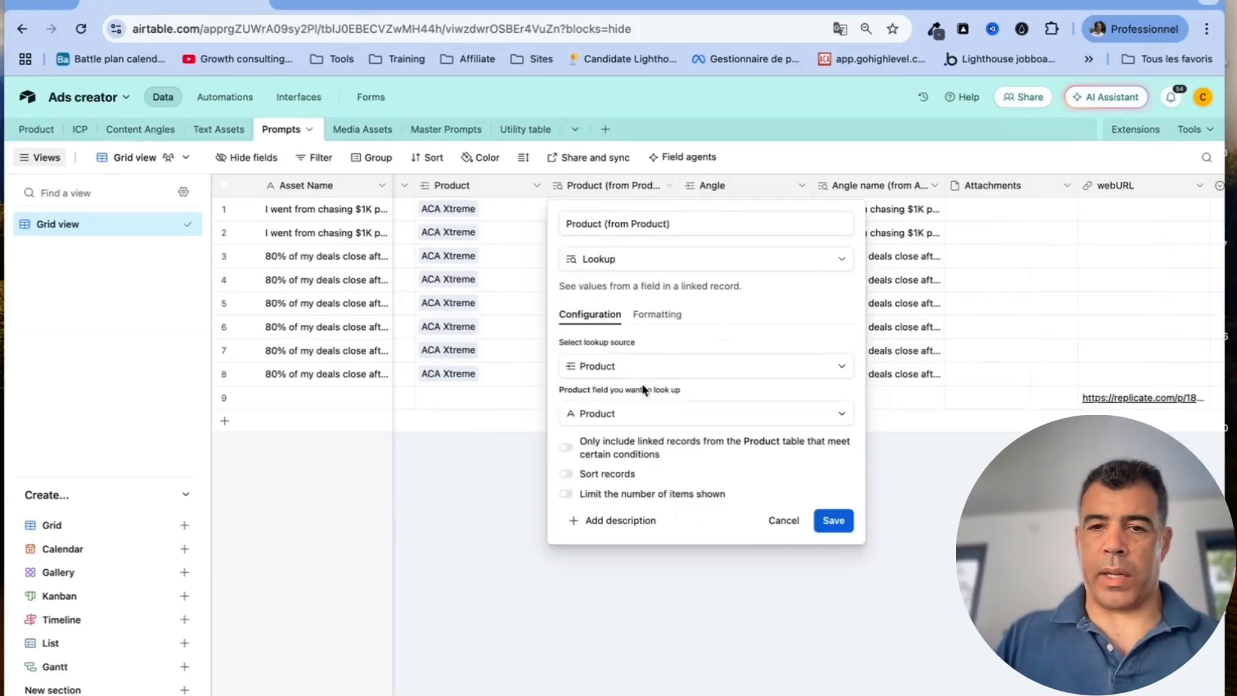
Close the Product lookup and review the Angle link field settings without changes
click(781, 519)
scroll(858, 296, right, 3)
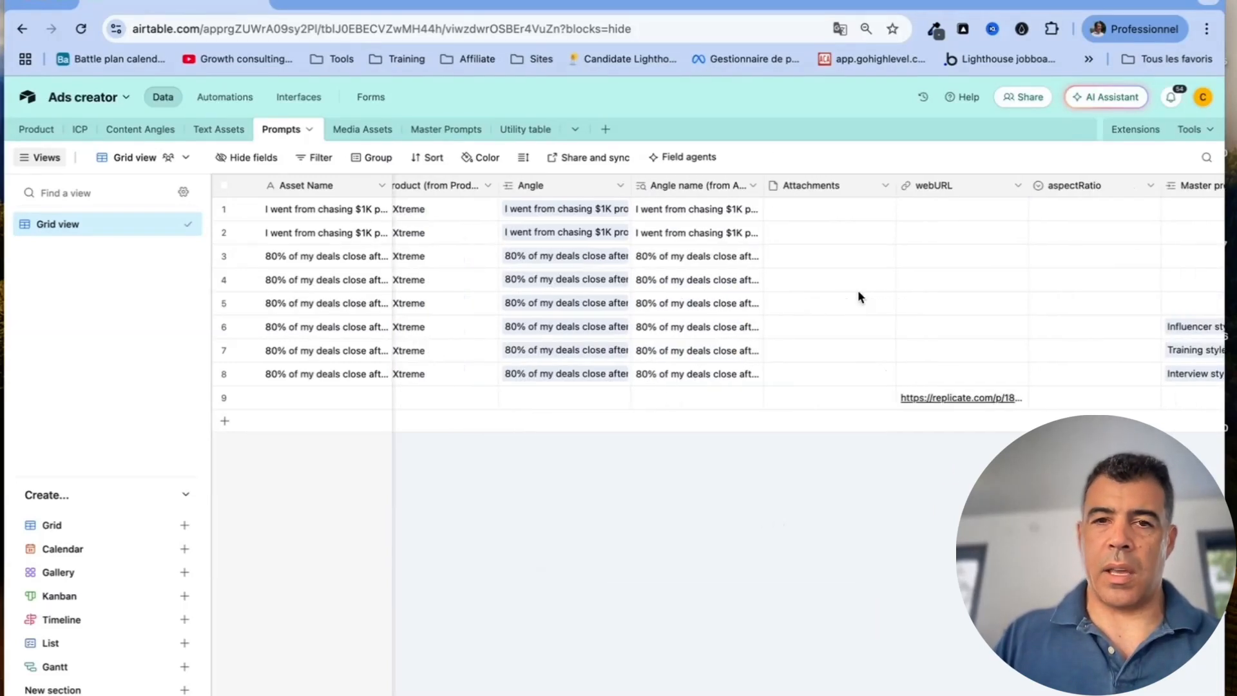
click(619, 186)
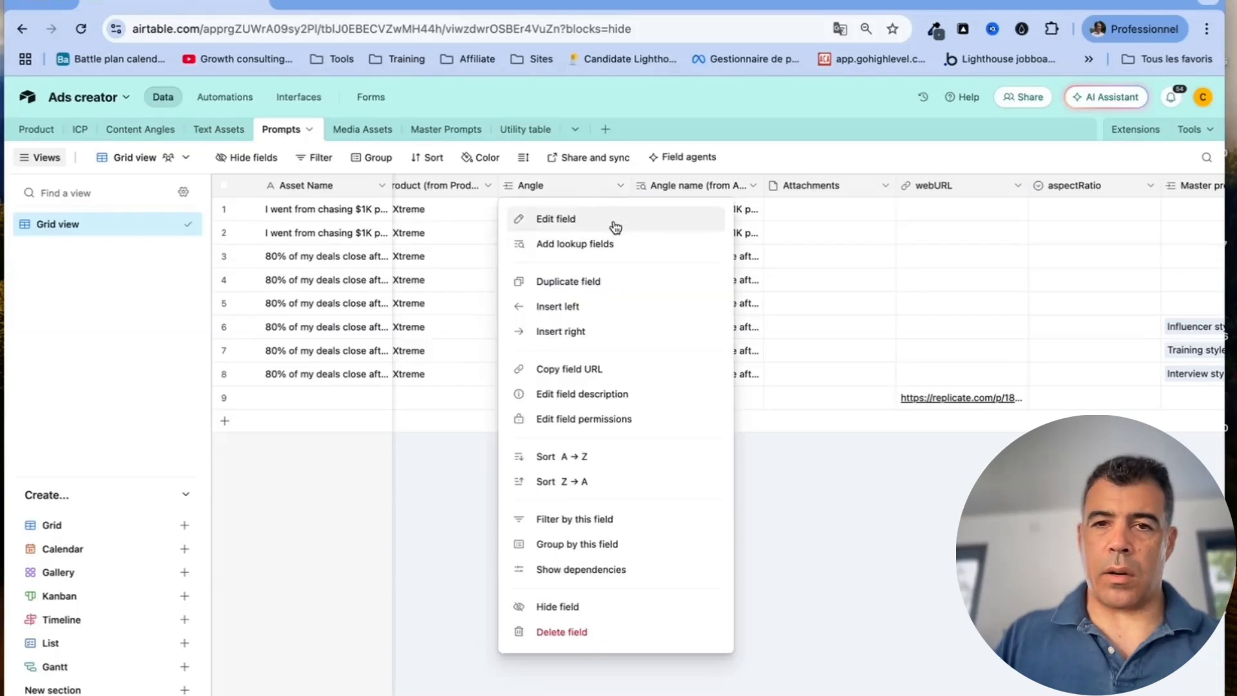
click(615, 226)
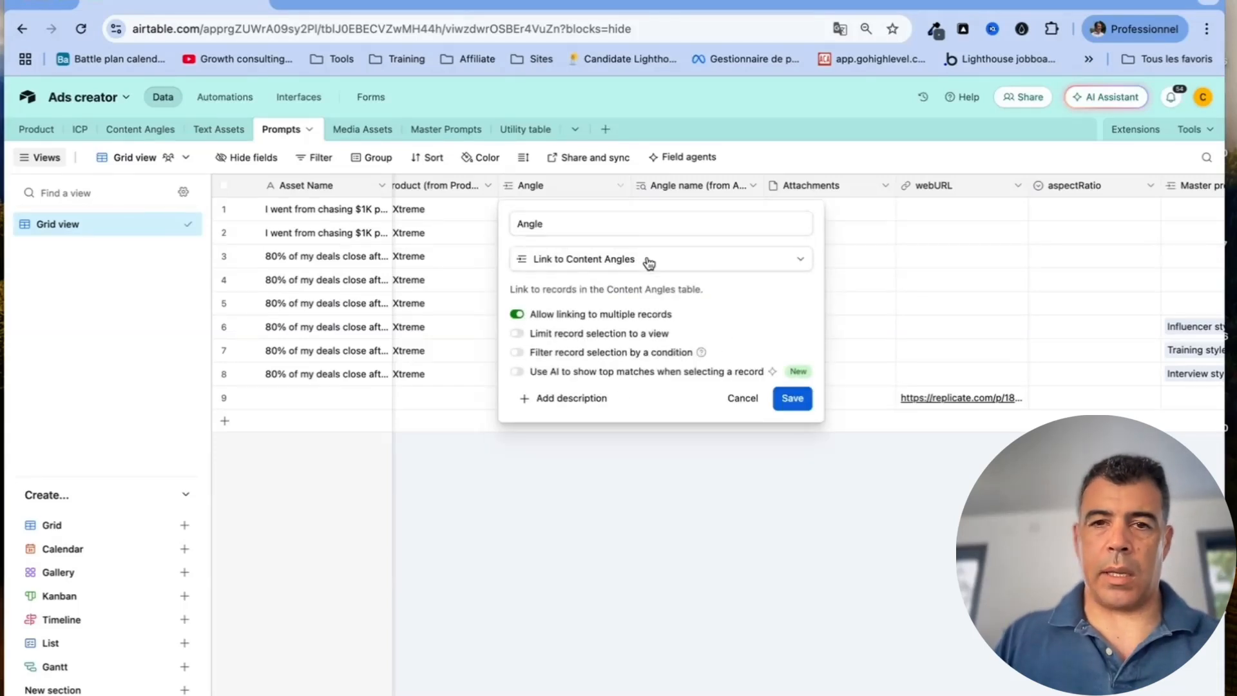
click(741, 398)
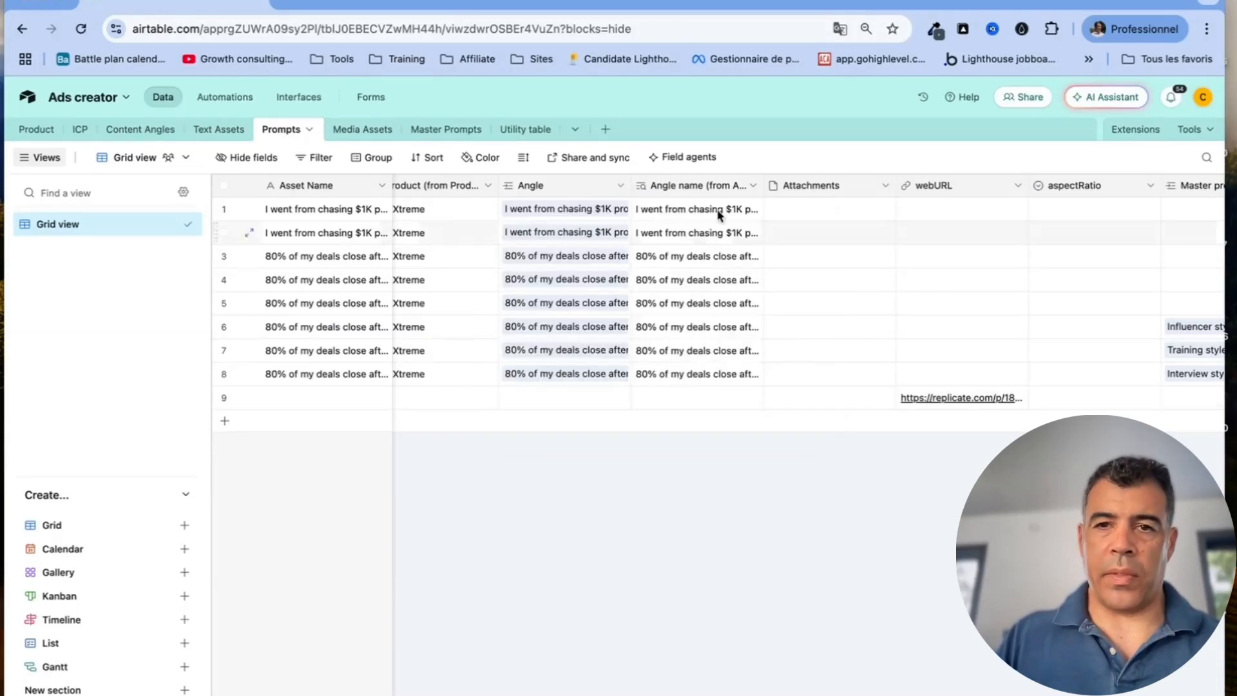
Review the Angle name lookup configuration, then bring up the webURL and aspectRatio field options
click(750, 187)
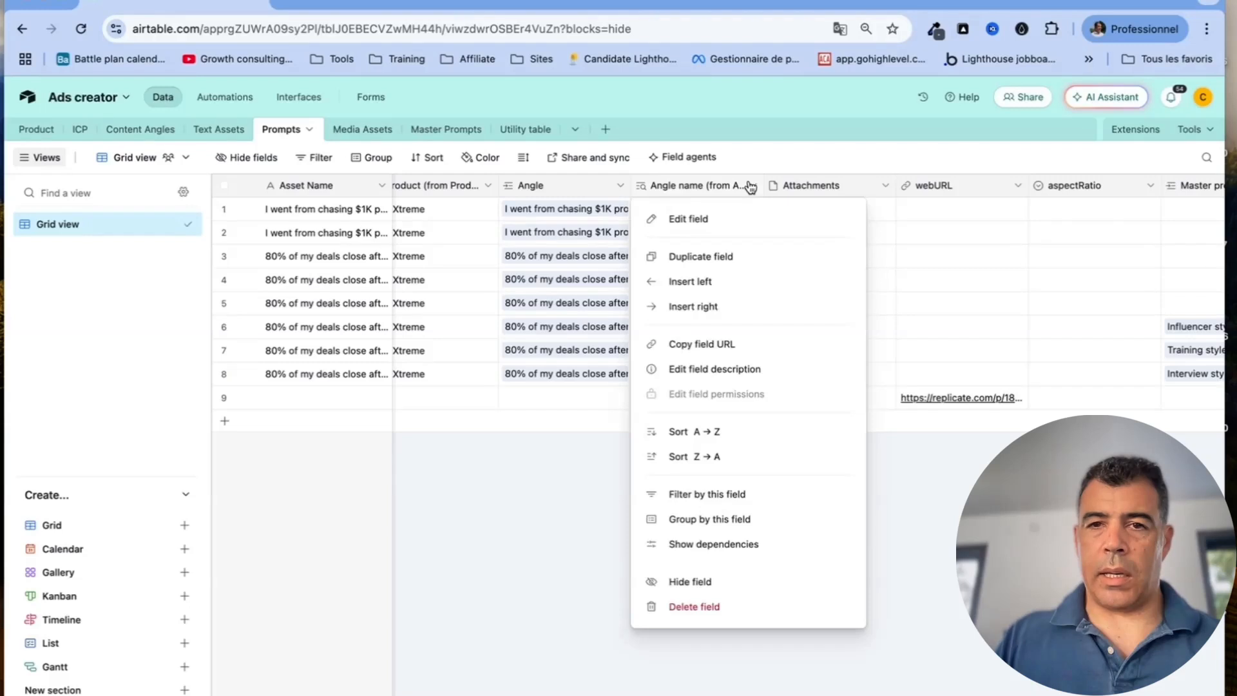
click(741, 223)
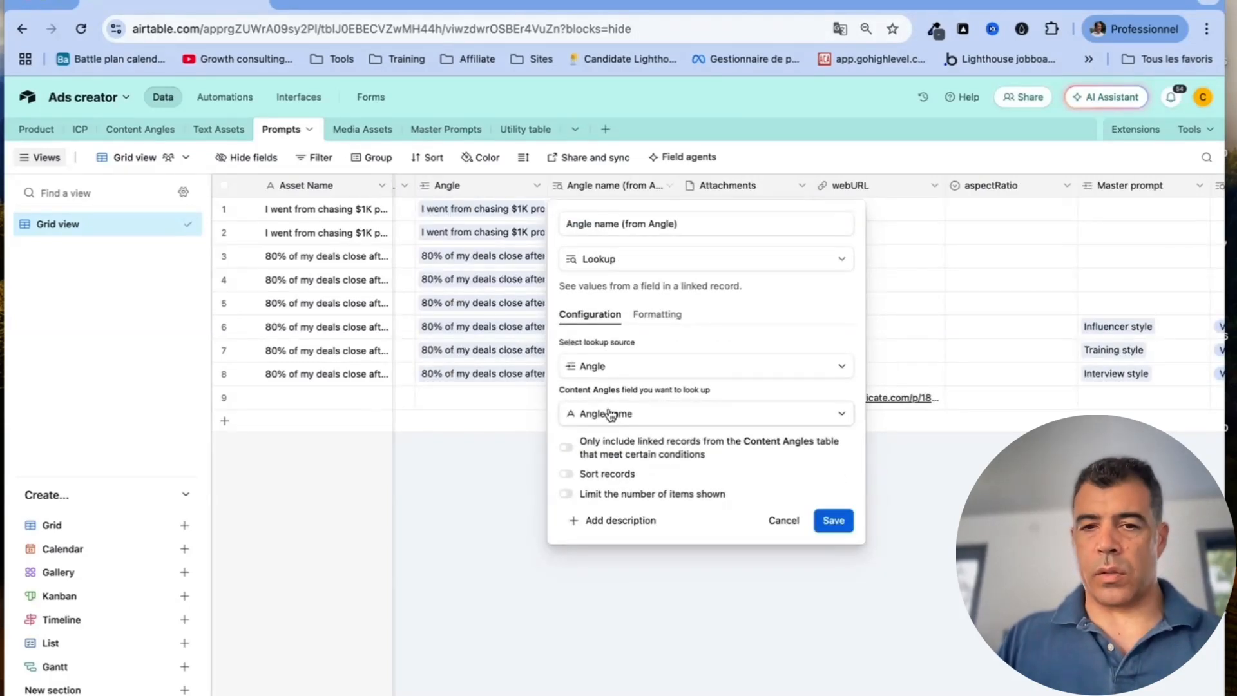
click(776, 519)
scroll(754, 275, right, 3)
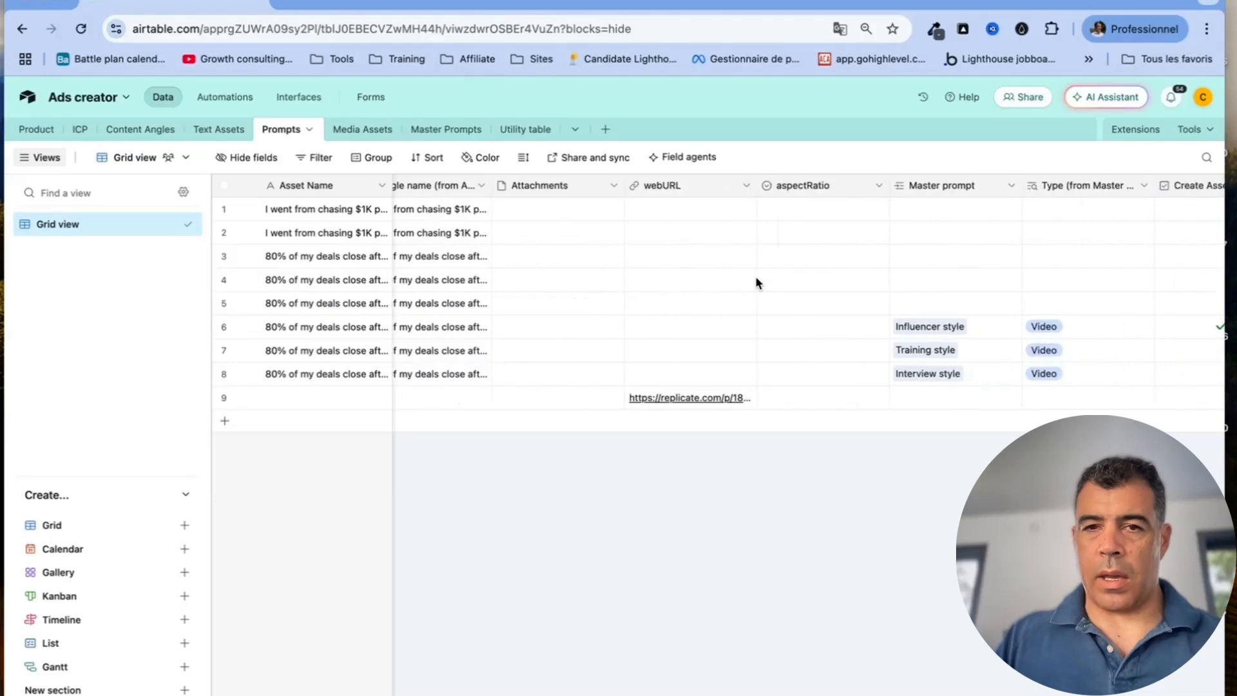
click(747, 186)
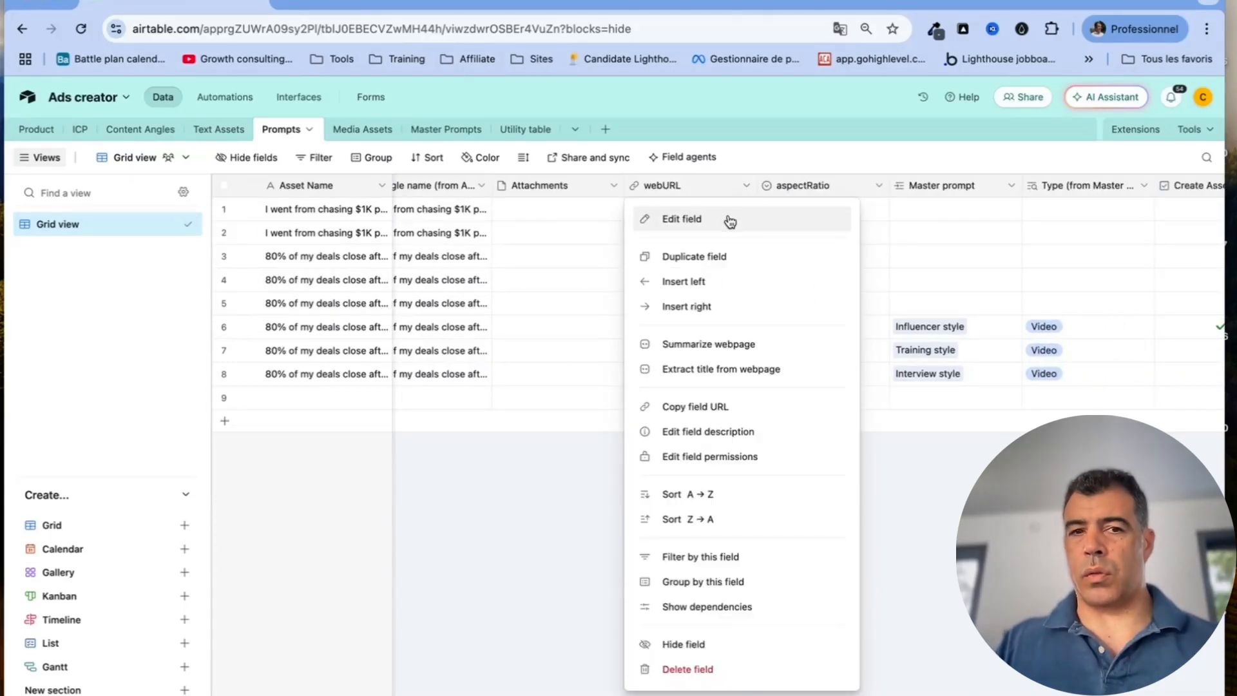
click(875, 197)
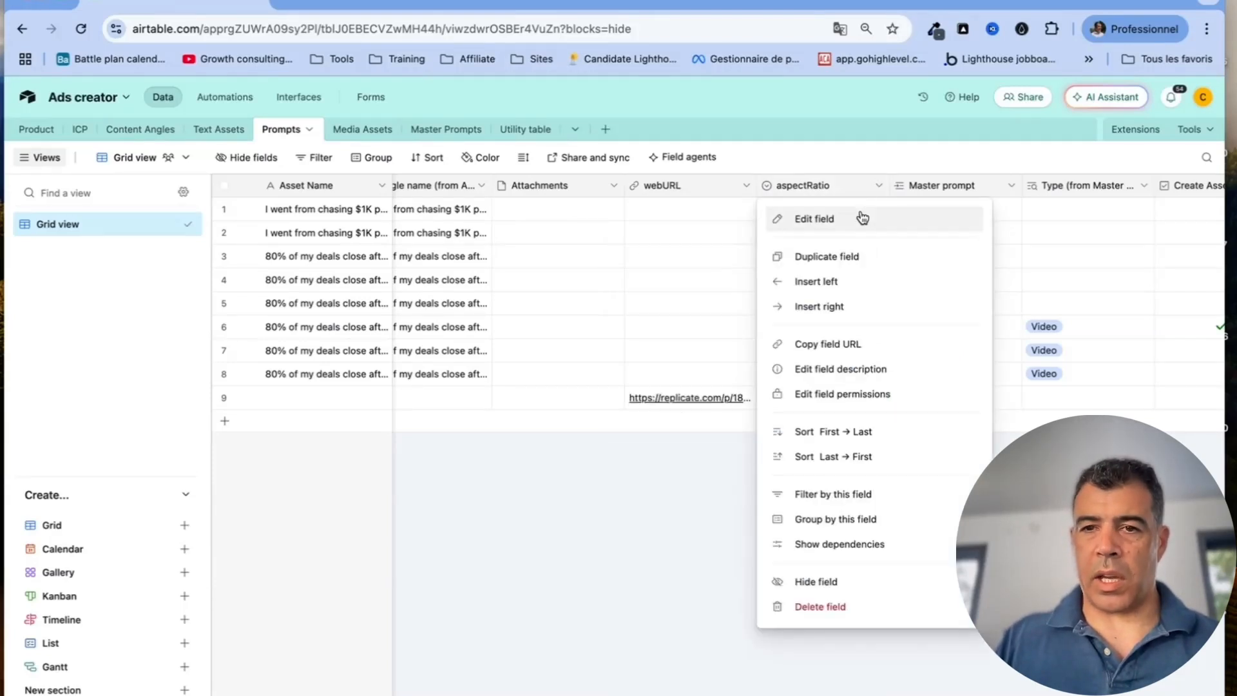
click(861, 217)
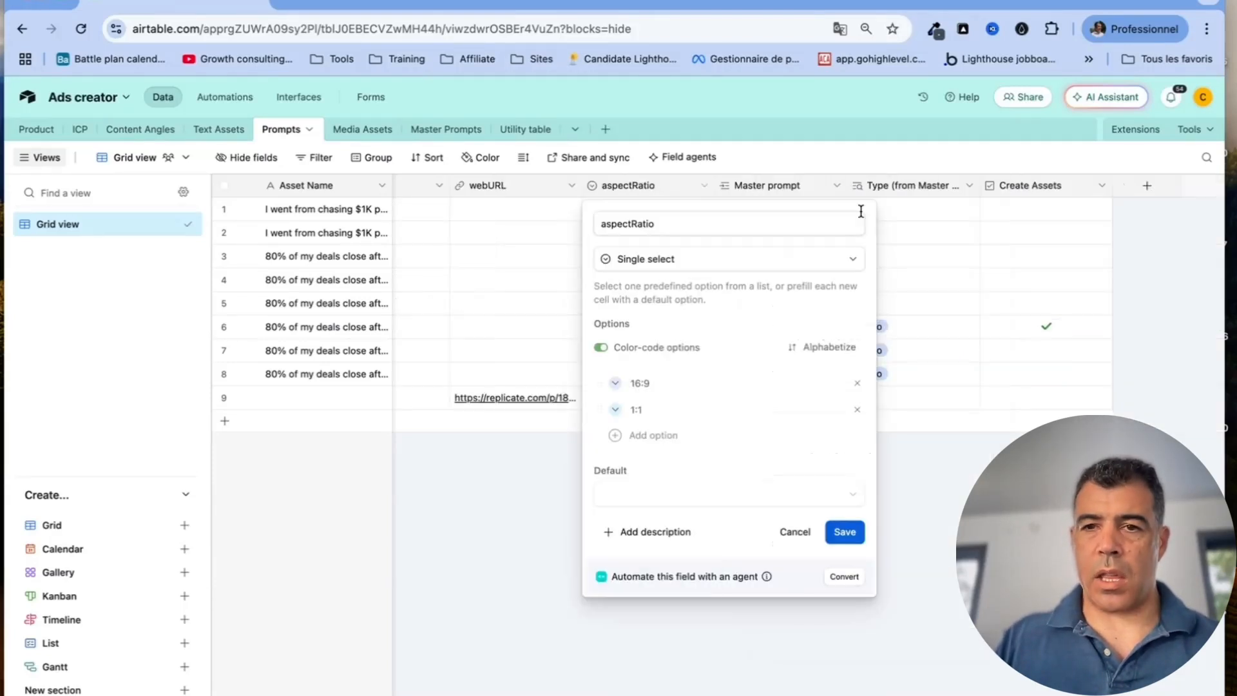
click(658, 383)
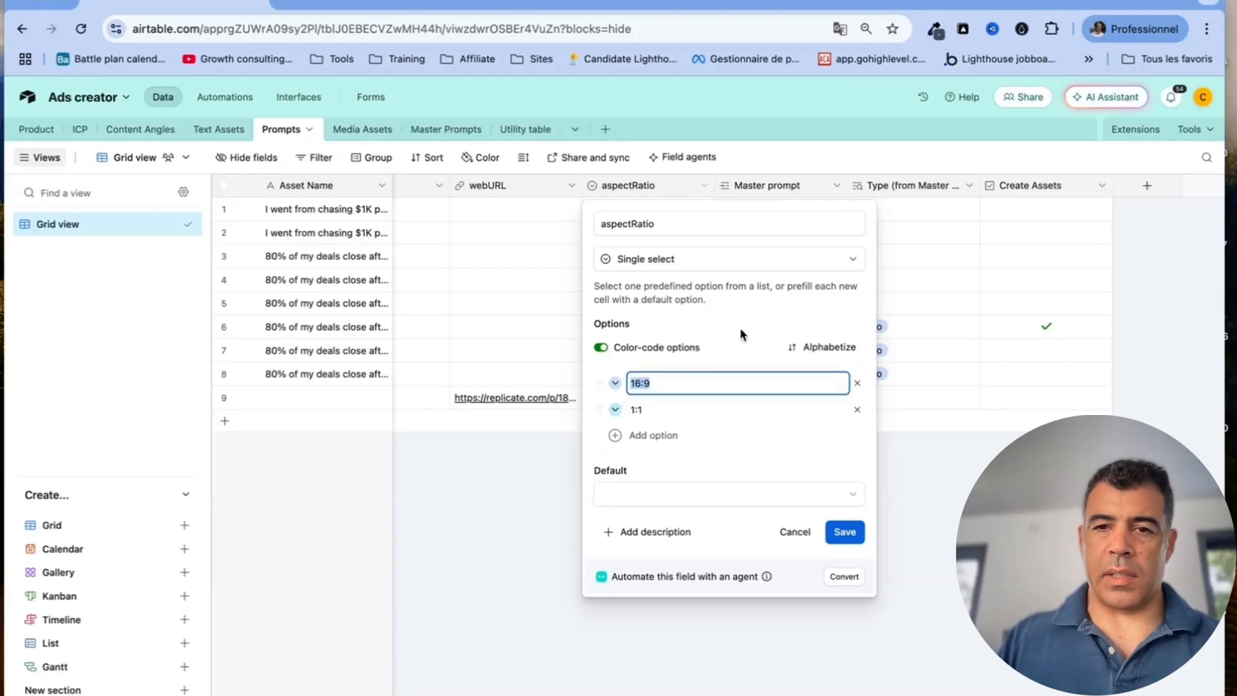
click(663, 409)
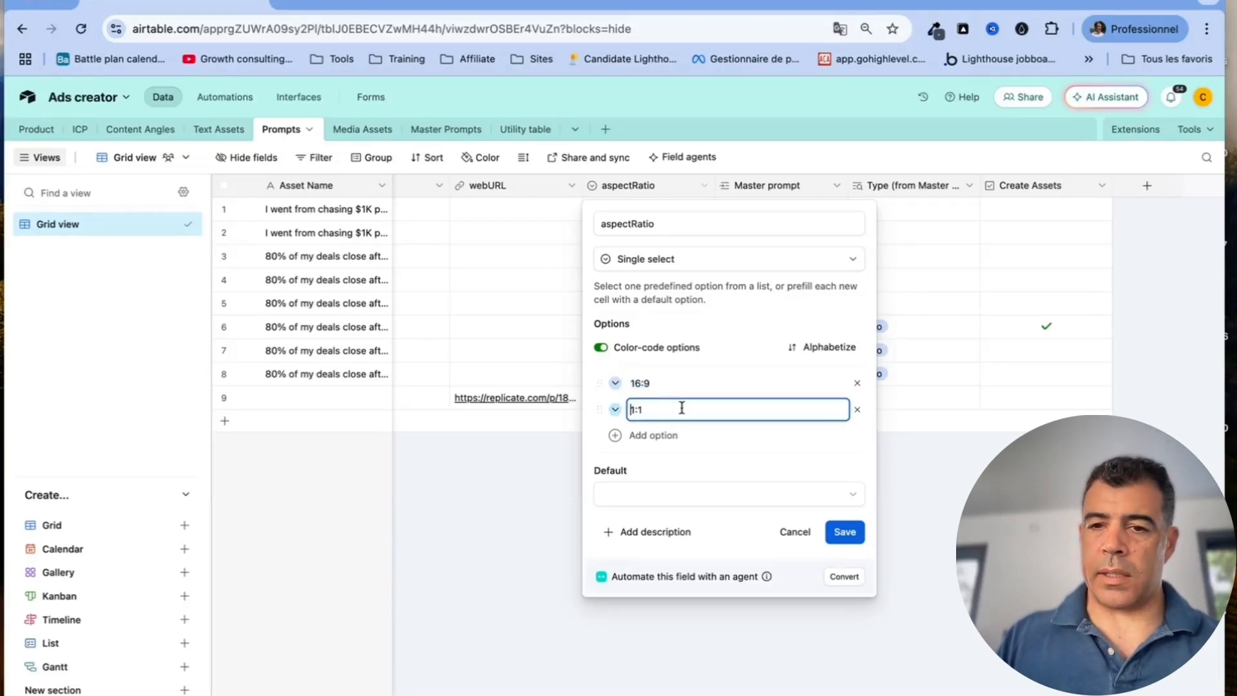
click(787, 532)
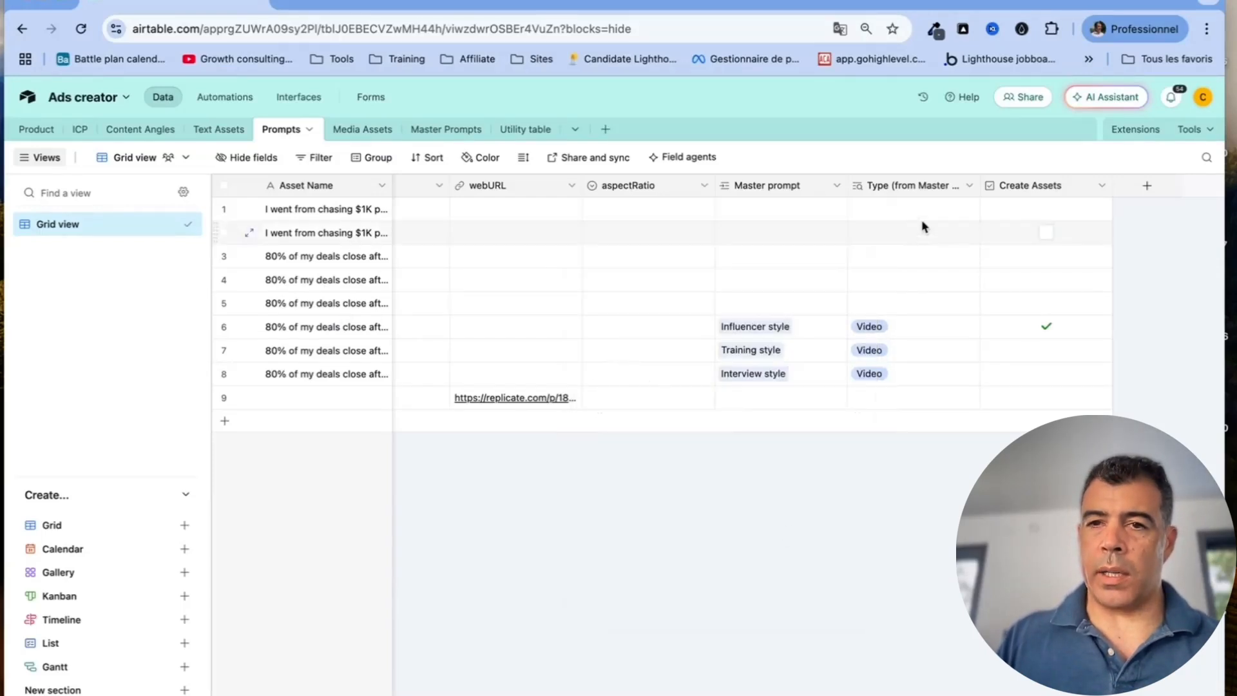
click(837, 186)
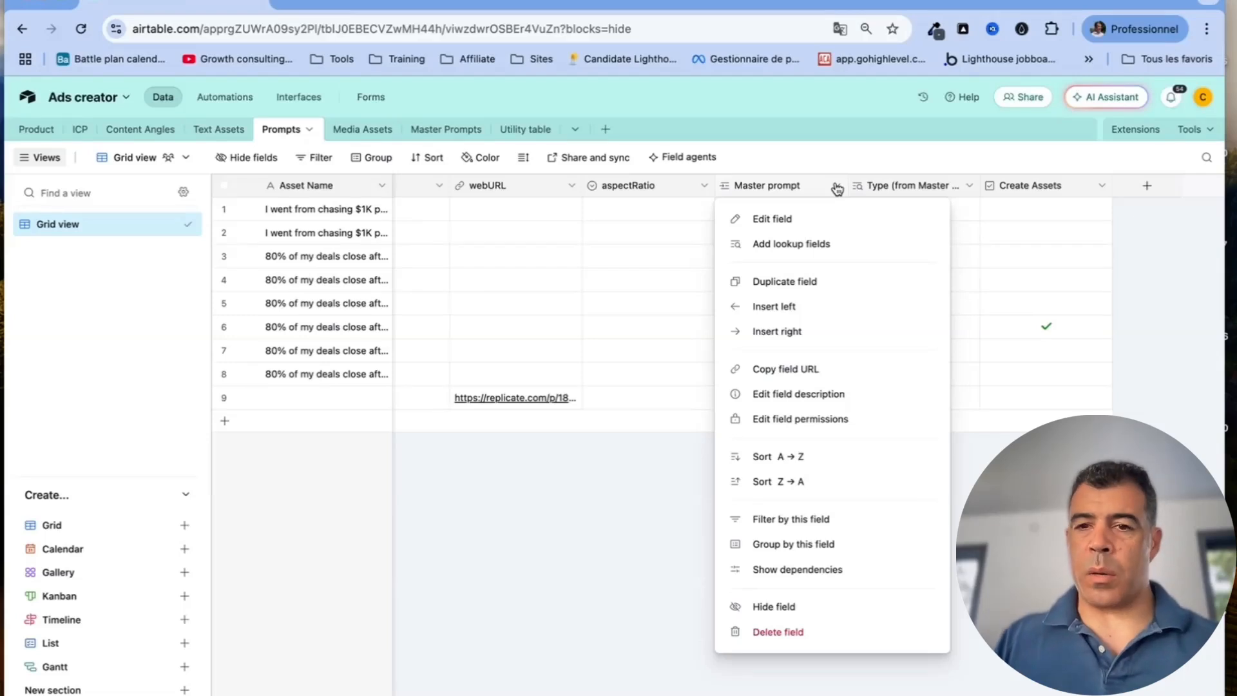
click(847, 251)
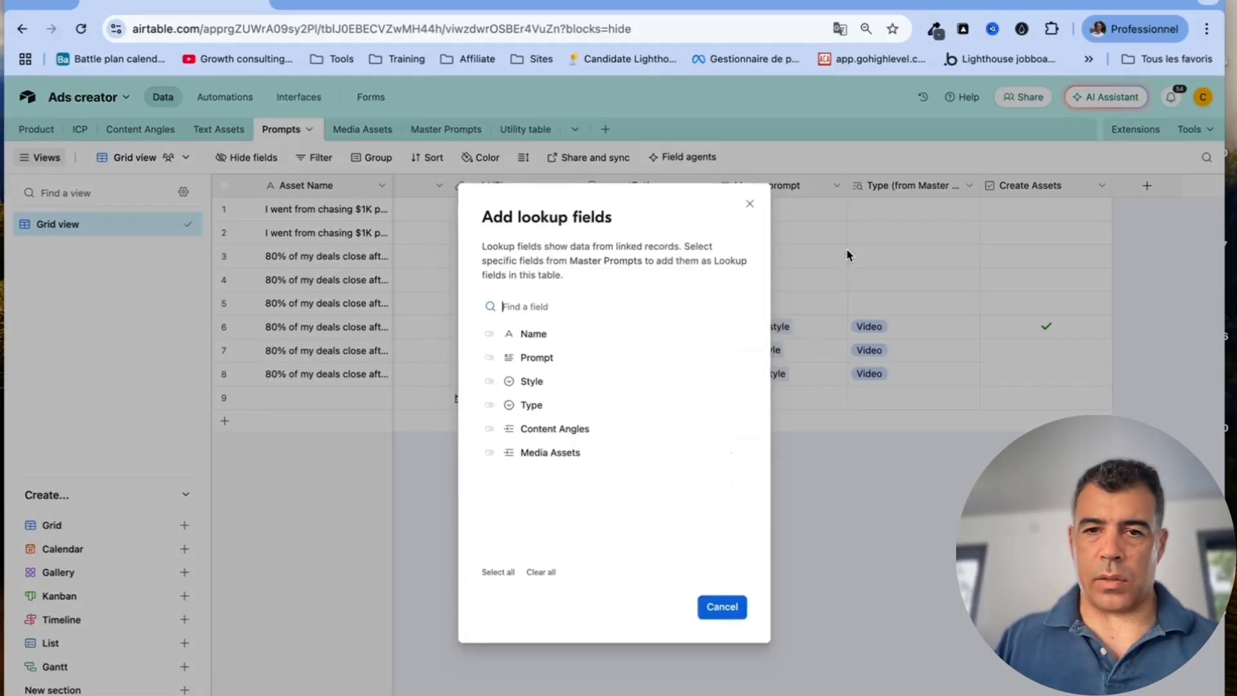
click(749, 204)
click(971, 188)
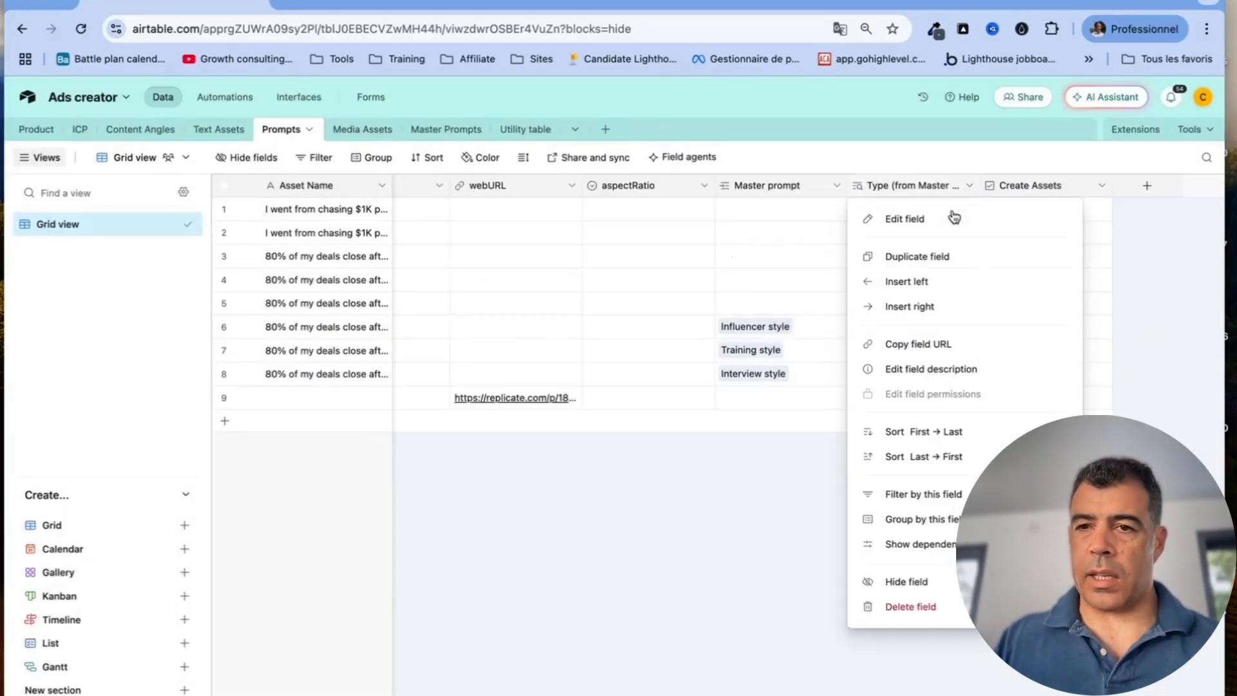
click(952, 215)
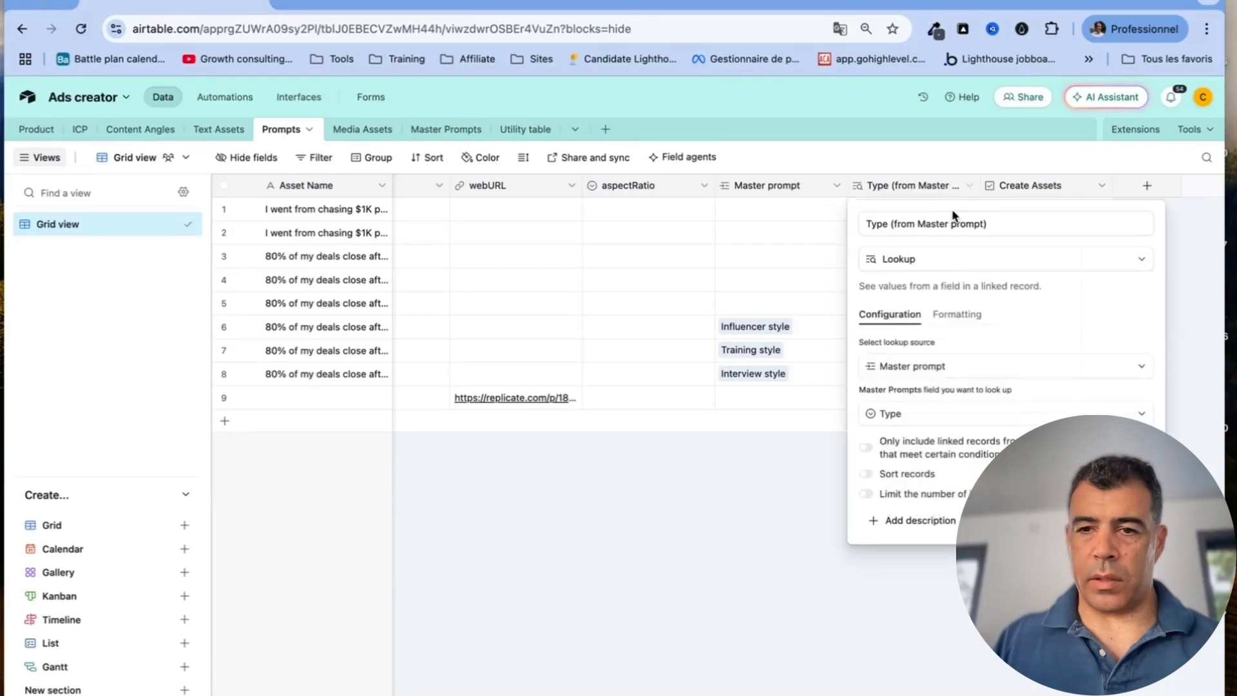
click(1088, 185)
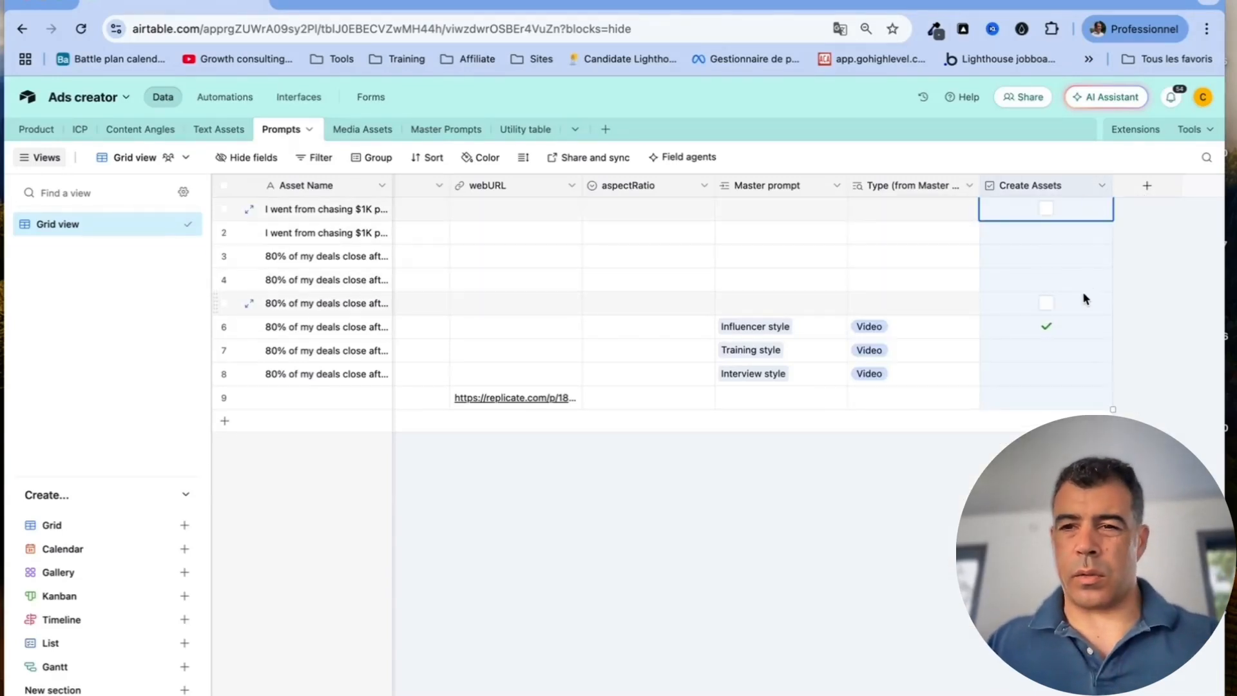
click(776, 552)
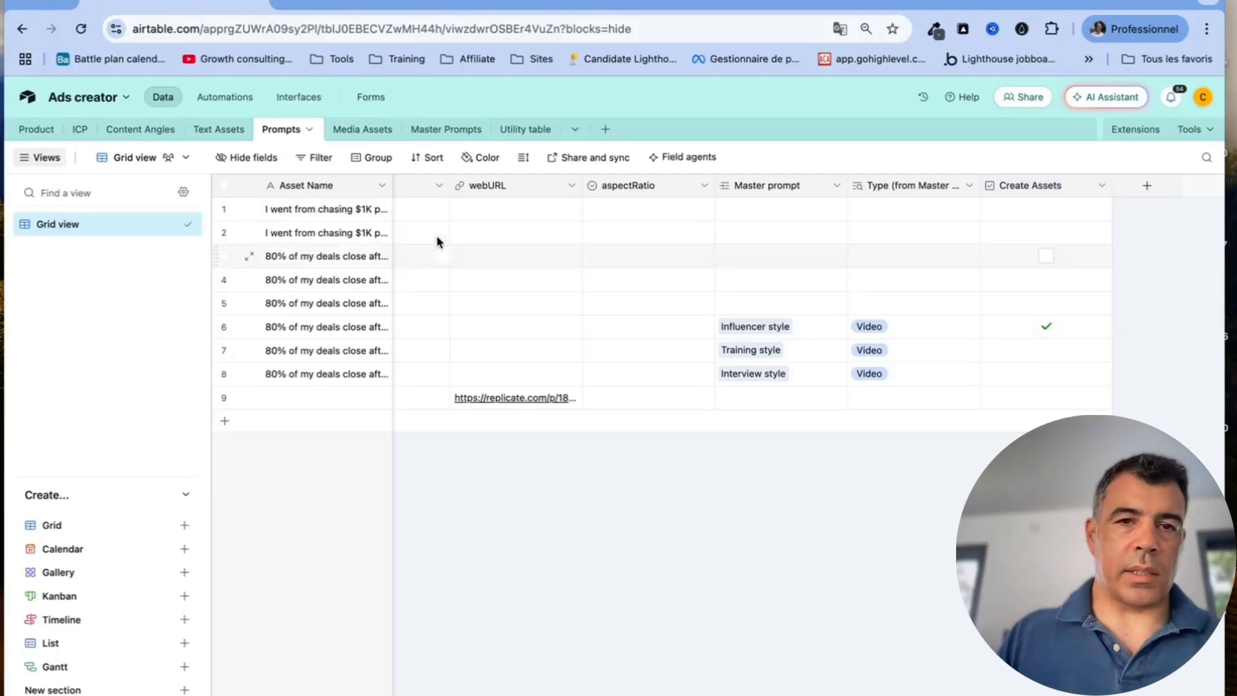
Switch to the Media Assets table and review the Name field settings unchanged
click(361, 129)
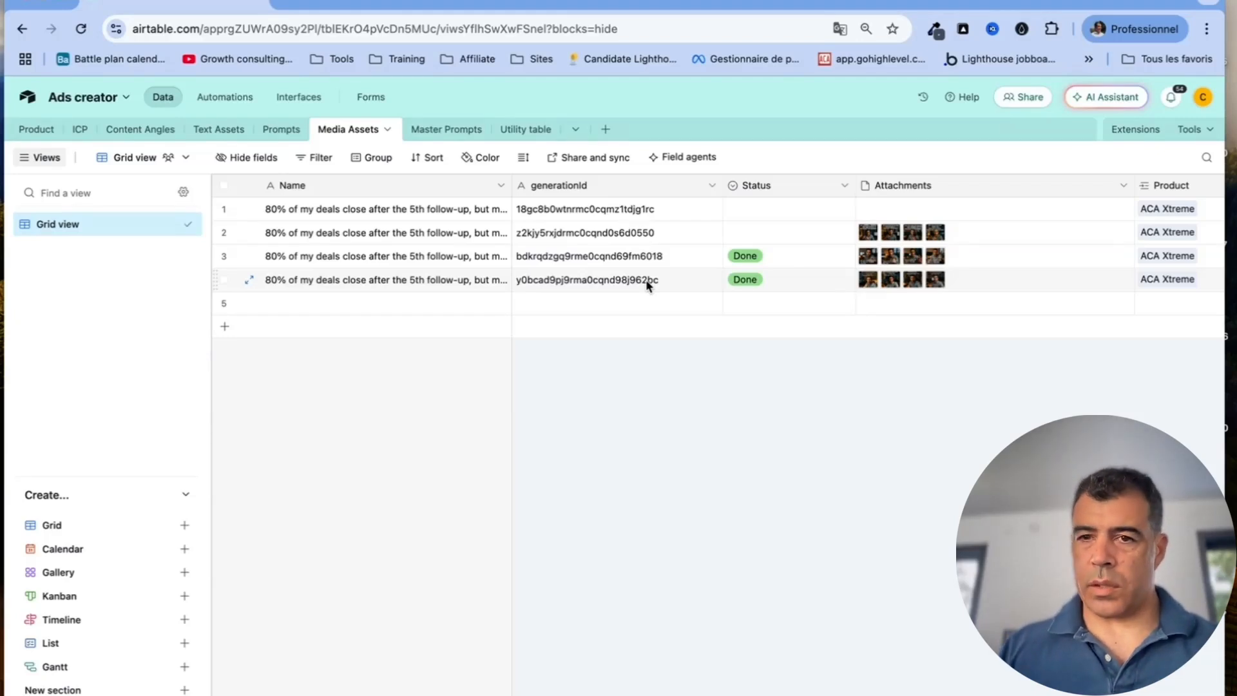
scroll(645, 280, right, 5)
scroll(645, 279, left, 5)
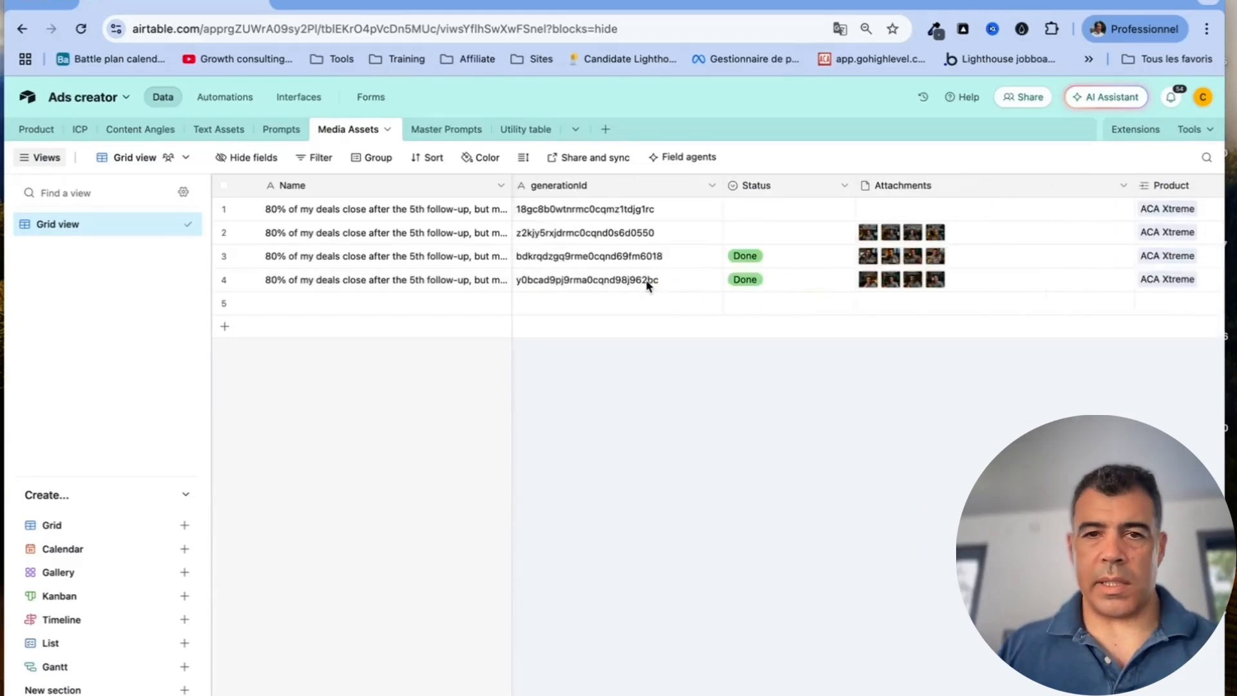
click(452, 187)
click(500, 187)
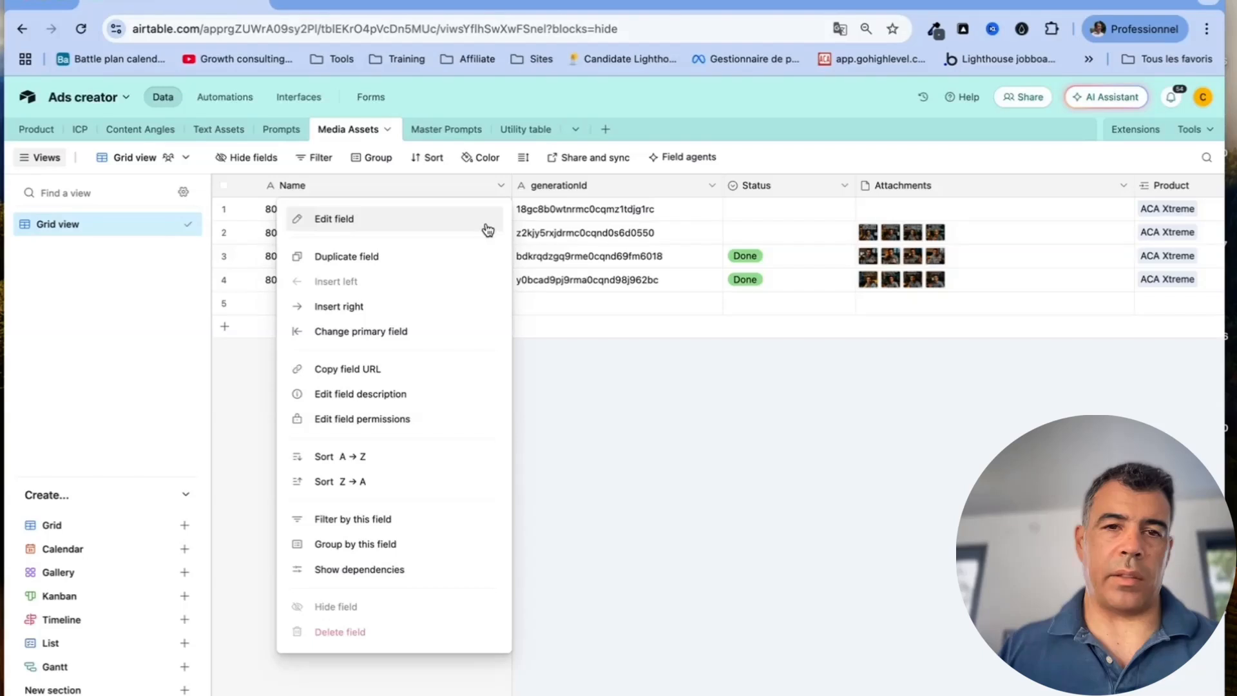
click(457, 219)
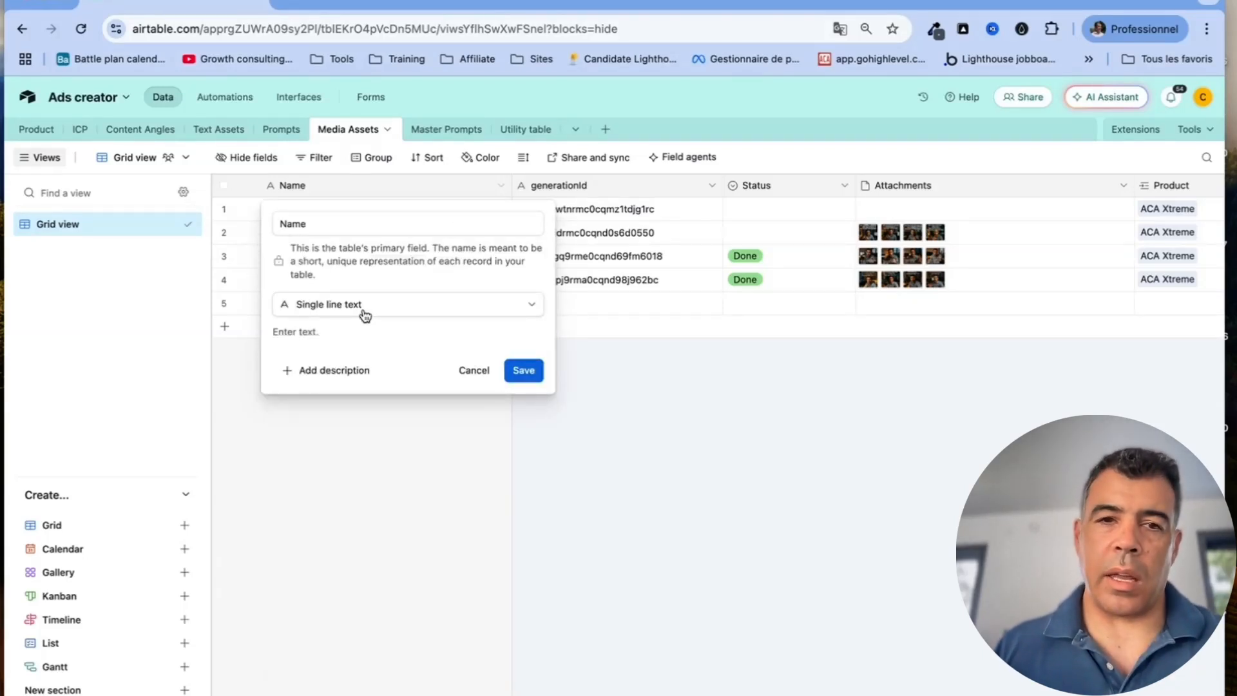
click(471, 371)
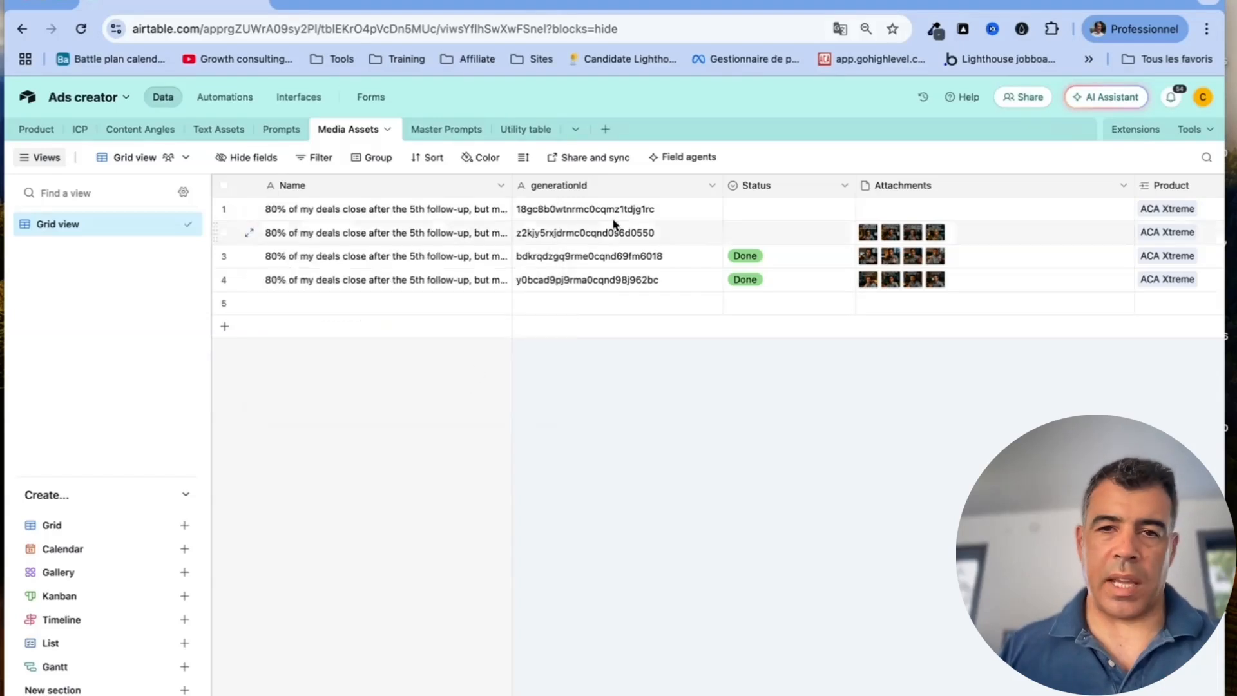
Review the generationId field and Status single-select choices, closing each without saving
click(718, 186)
click(713, 186)
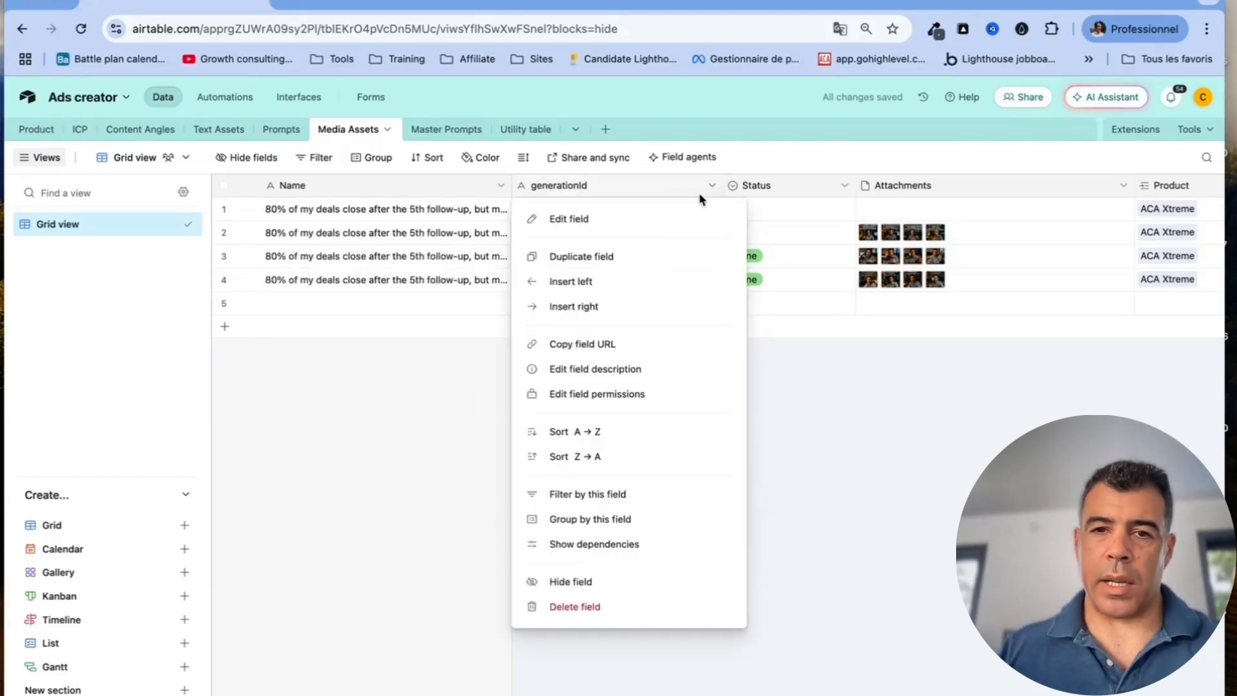
click(679, 215)
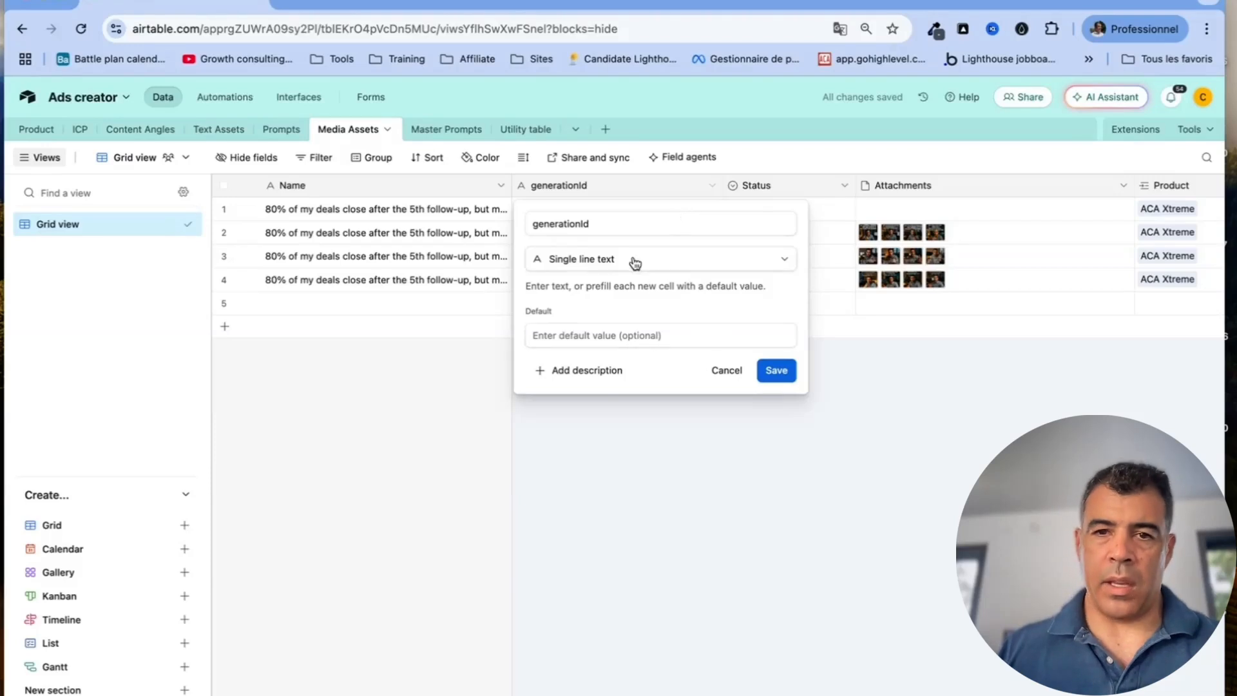
click(746, 399)
click(844, 186)
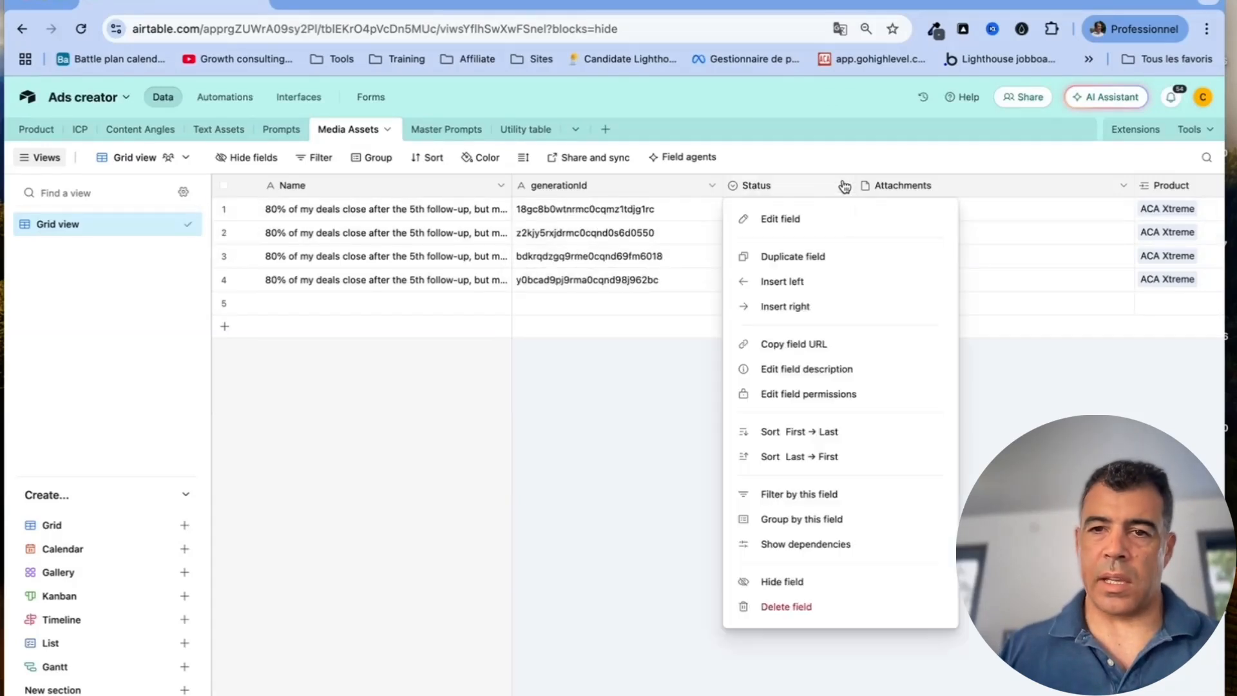
click(802, 218)
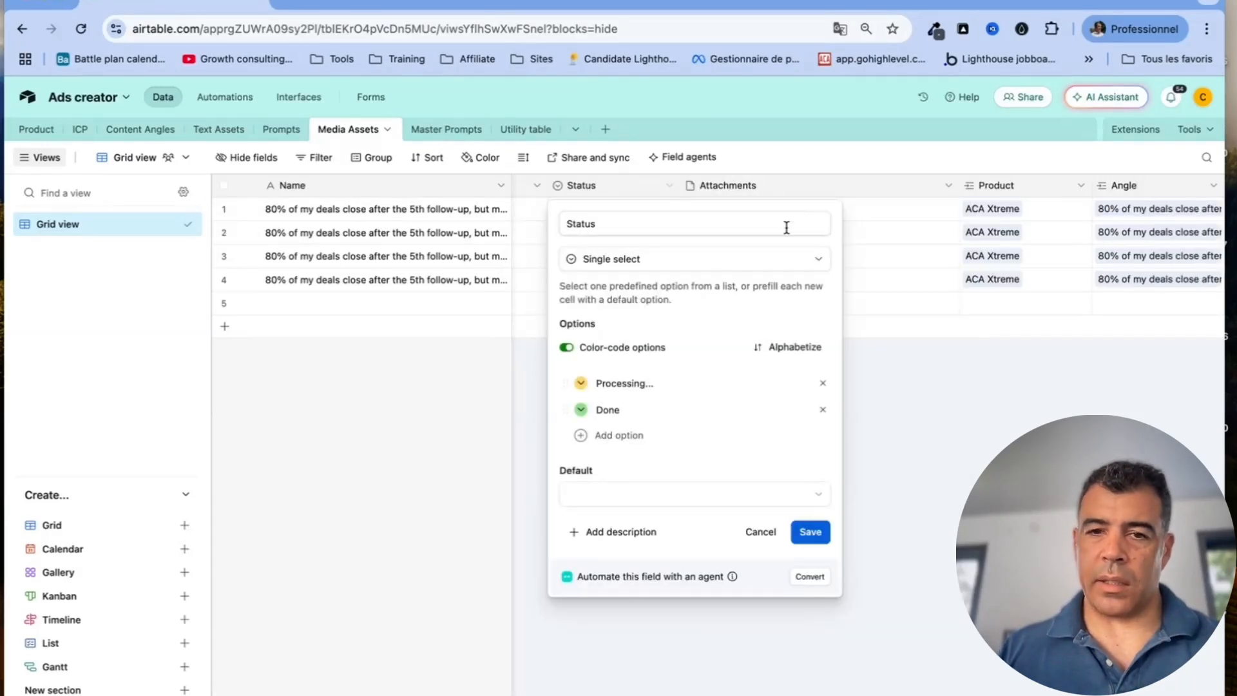
click(762, 534)
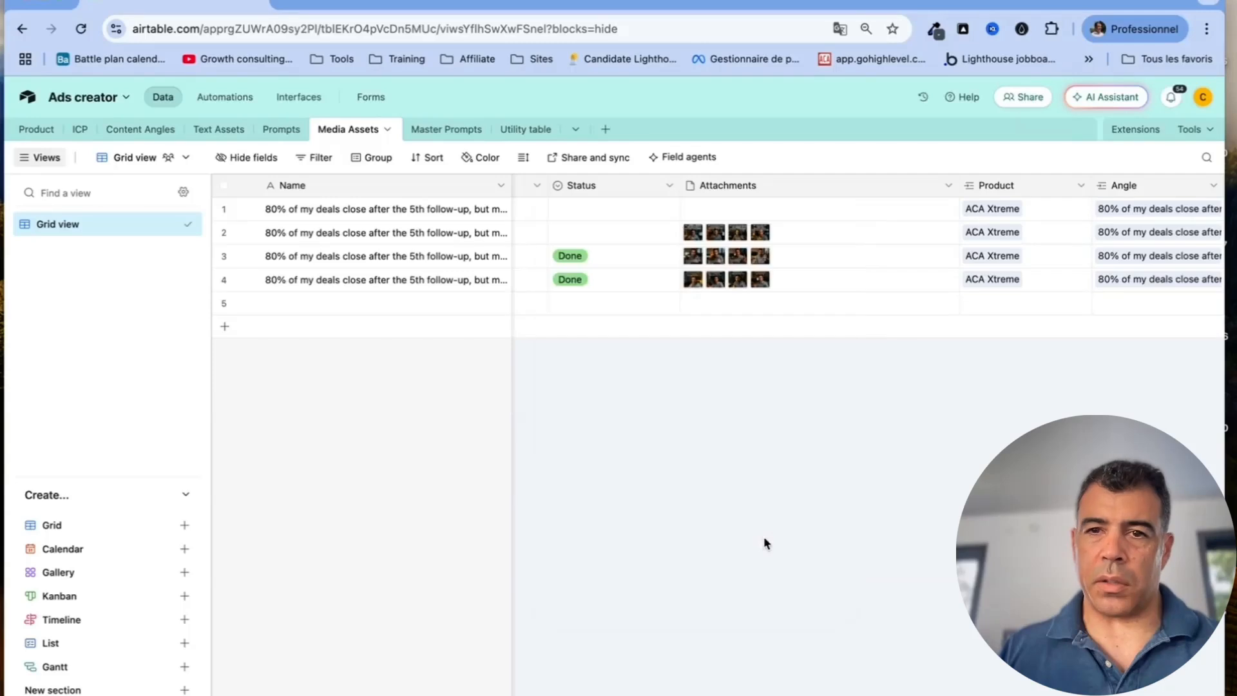
scroll(823, 309, right, 5)
scroll(823, 309, left, 5)
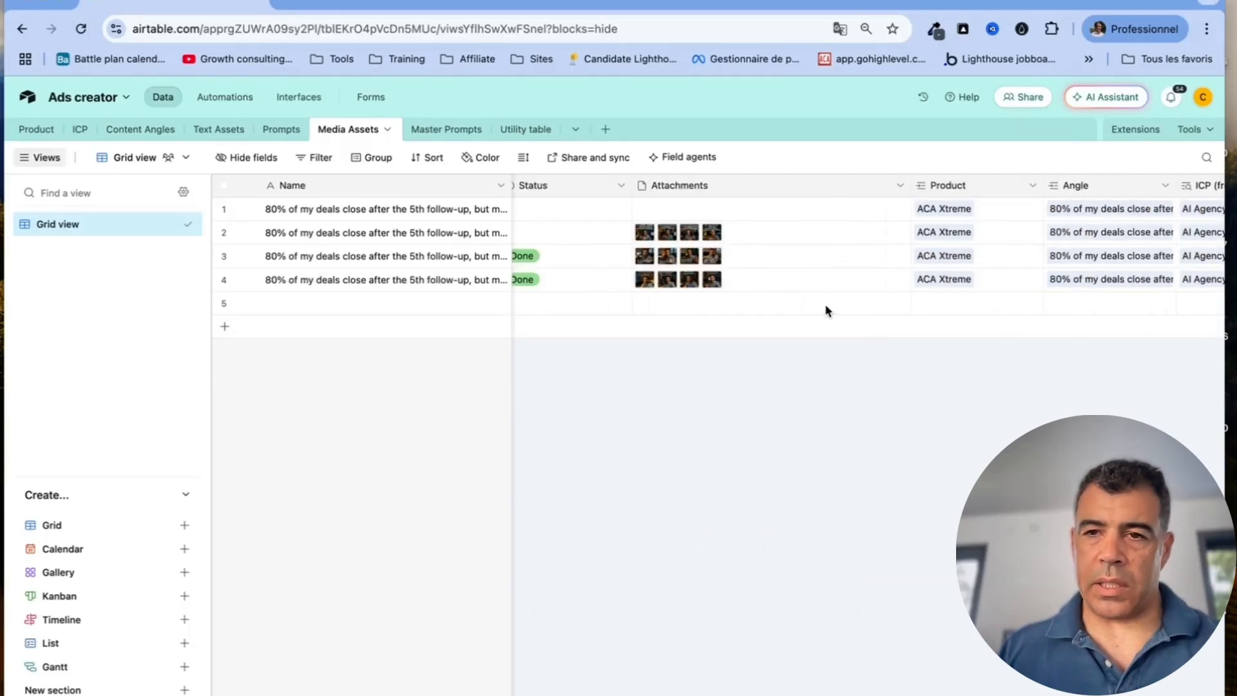
click(902, 187)
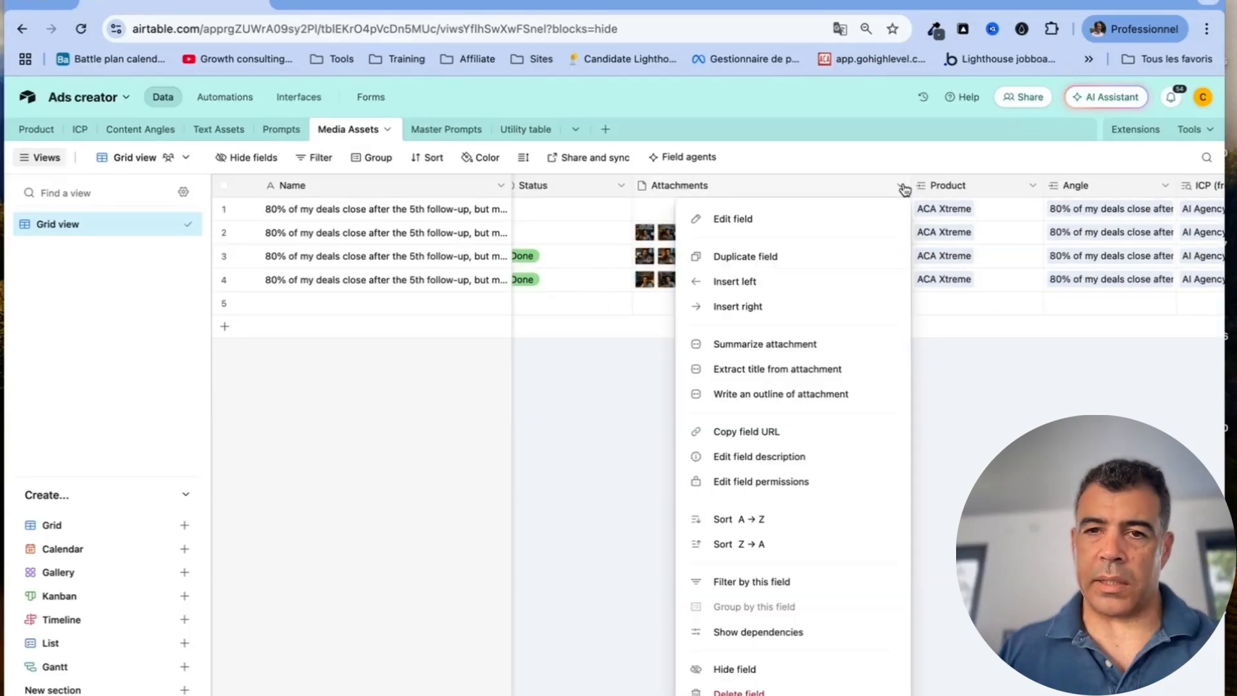
click(821, 227)
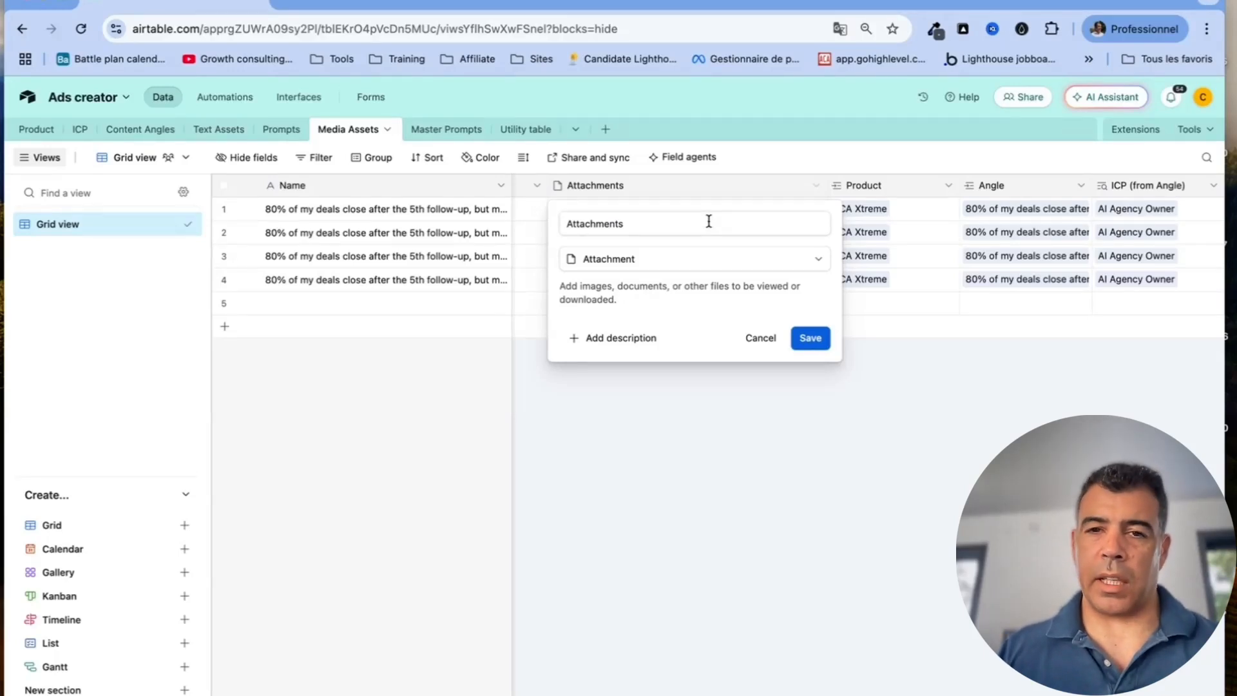
click(755, 345)
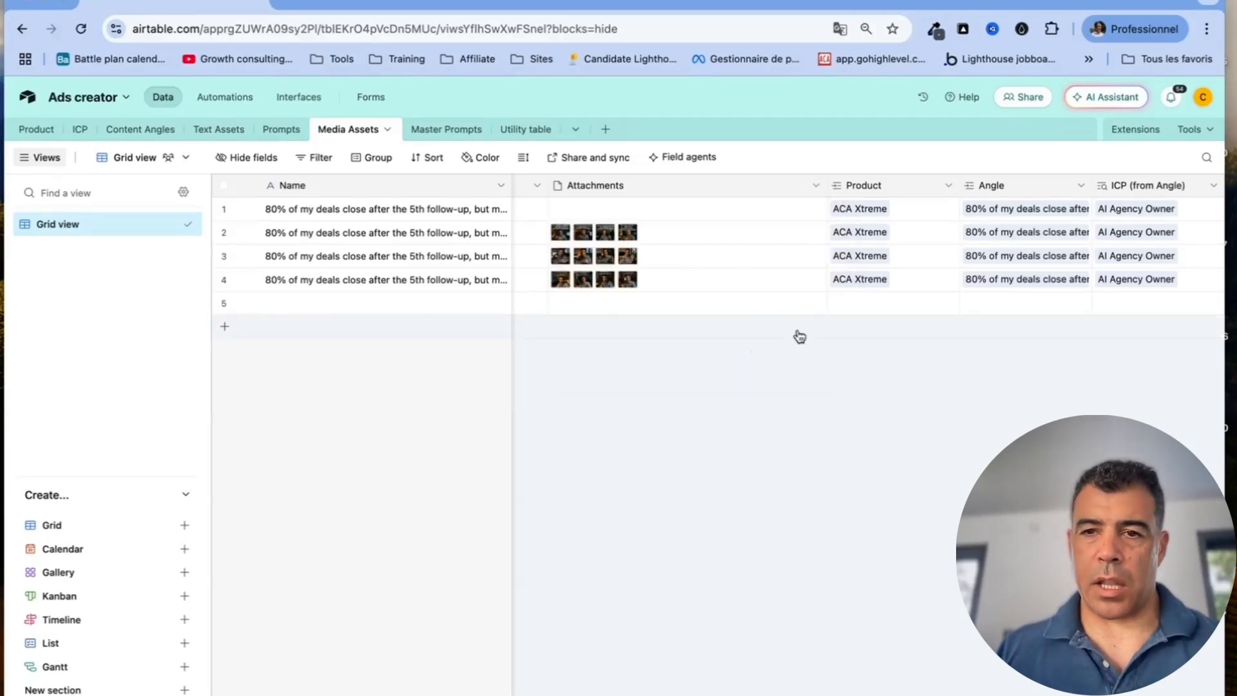
click(946, 187)
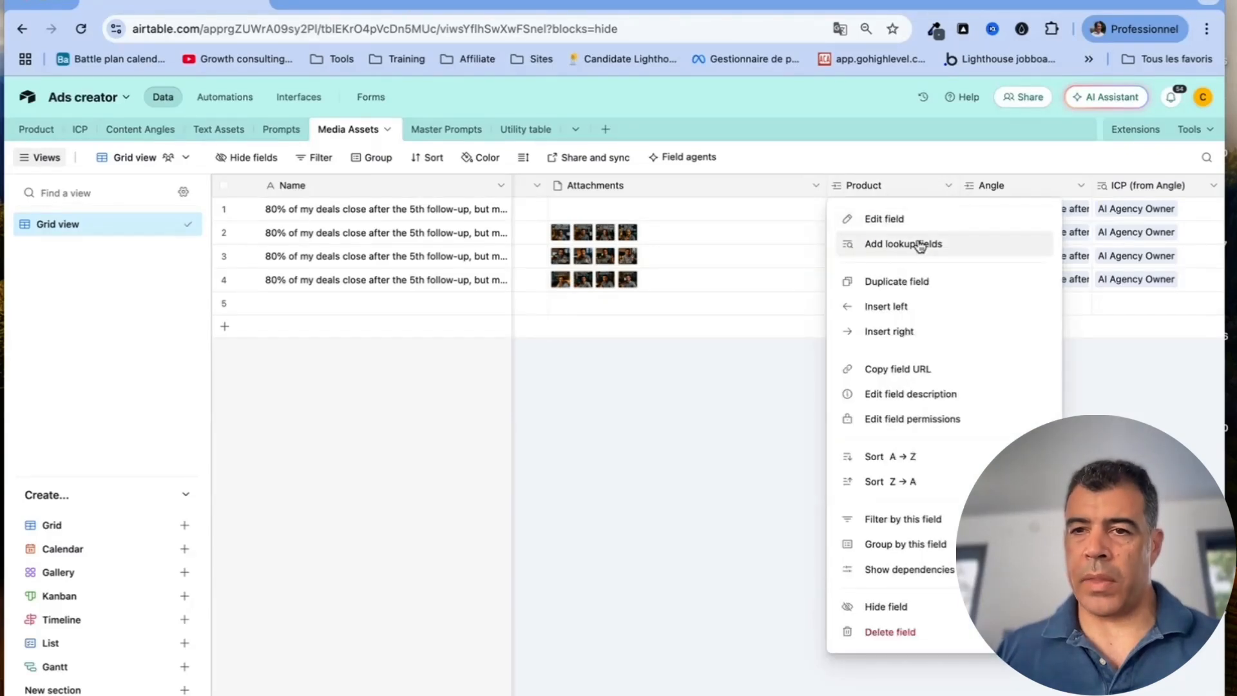
click(739, 406)
scroll(739, 405, right, 4)
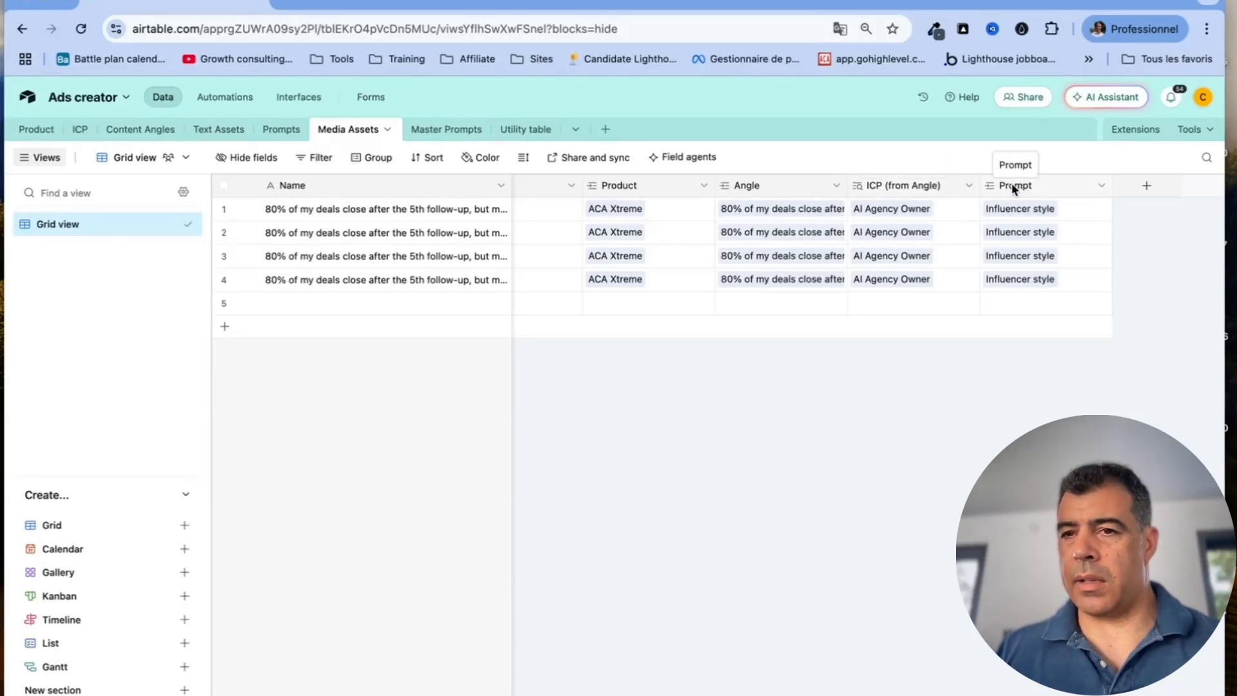
click(1102, 186)
click(1079, 218)
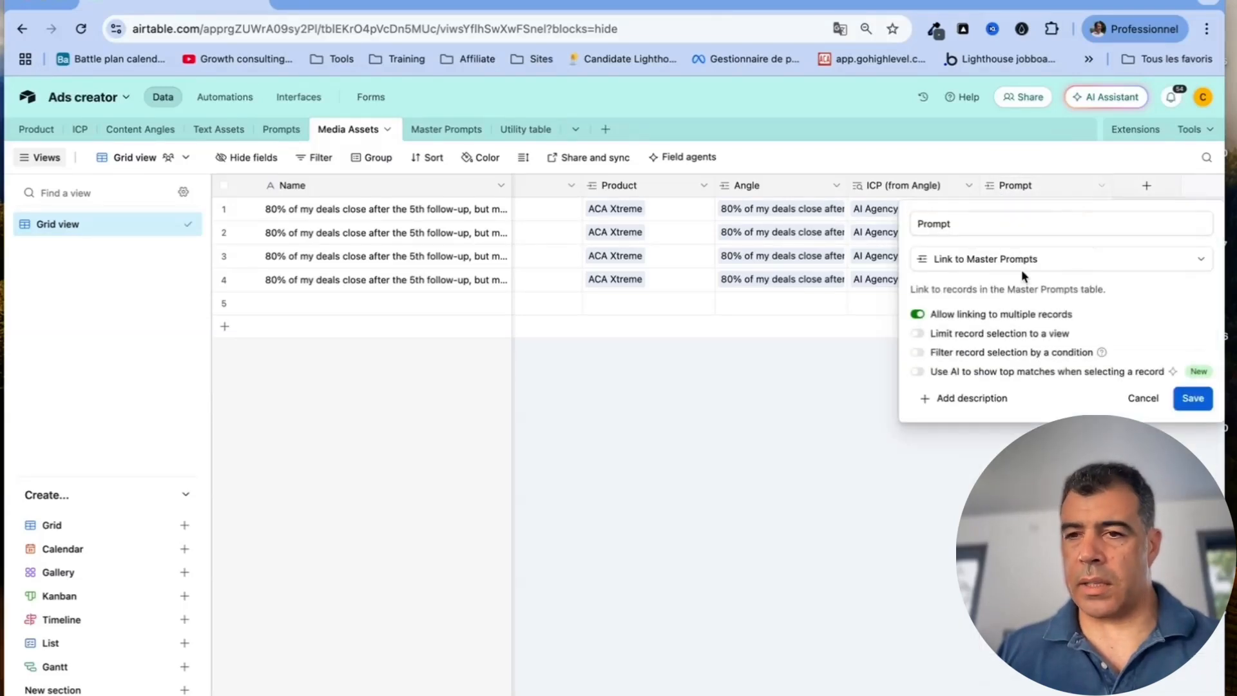
click(1143, 399)
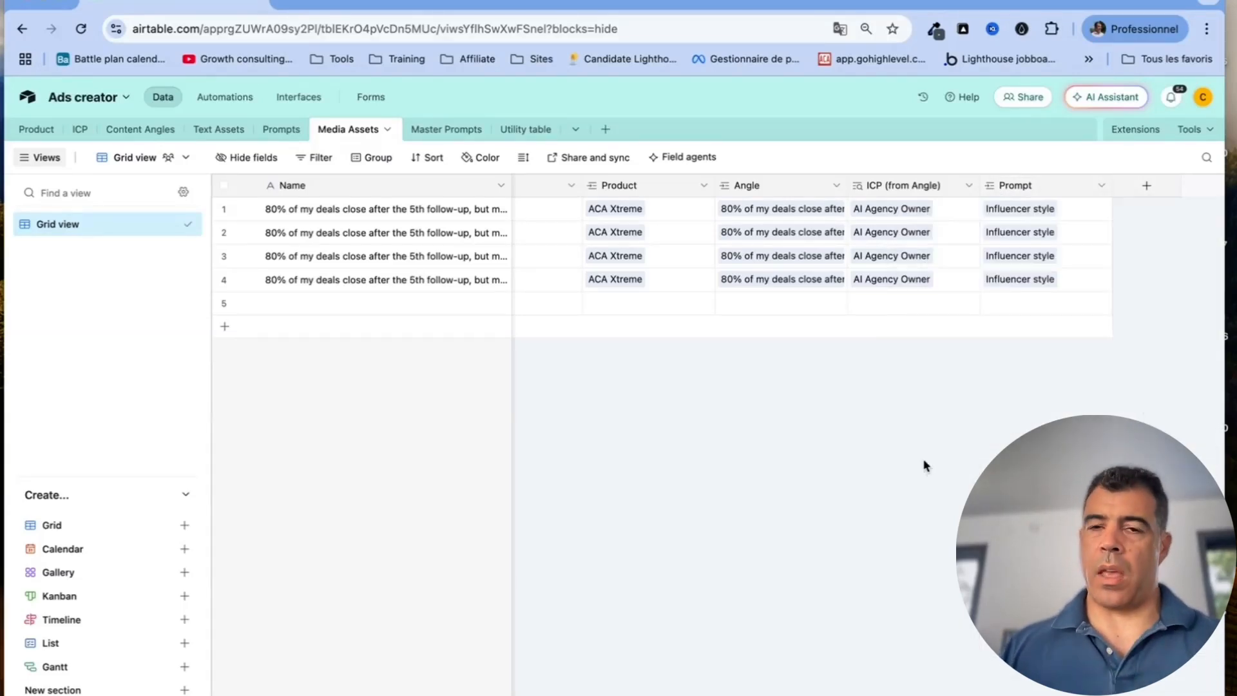
Open the Master Prompts table and inspect the Name and Prompt field settings without changing them
click(453, 132)
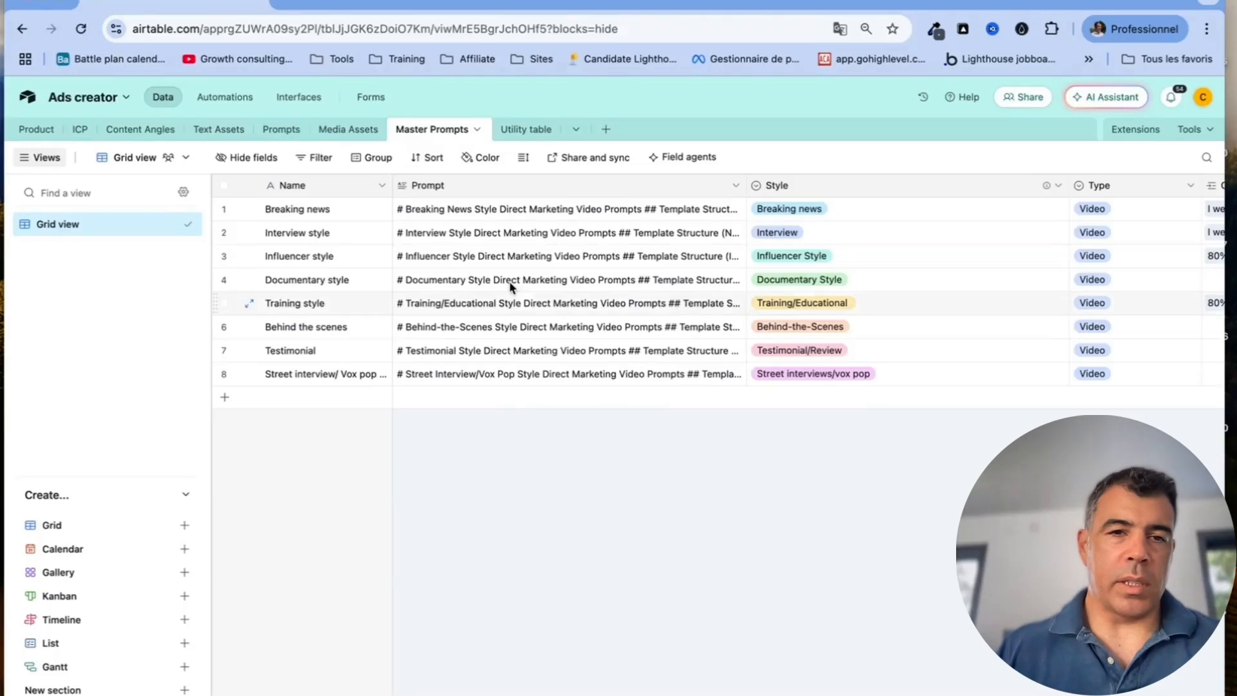
click(382, 187)
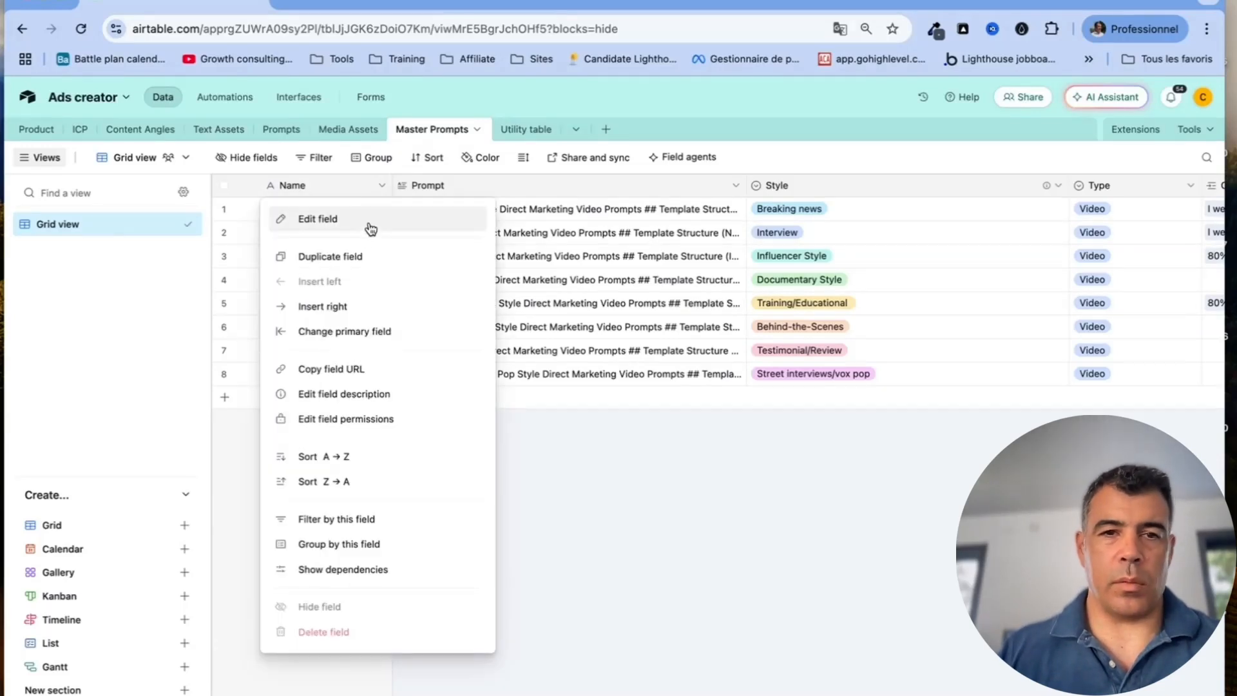
click(370, 220)
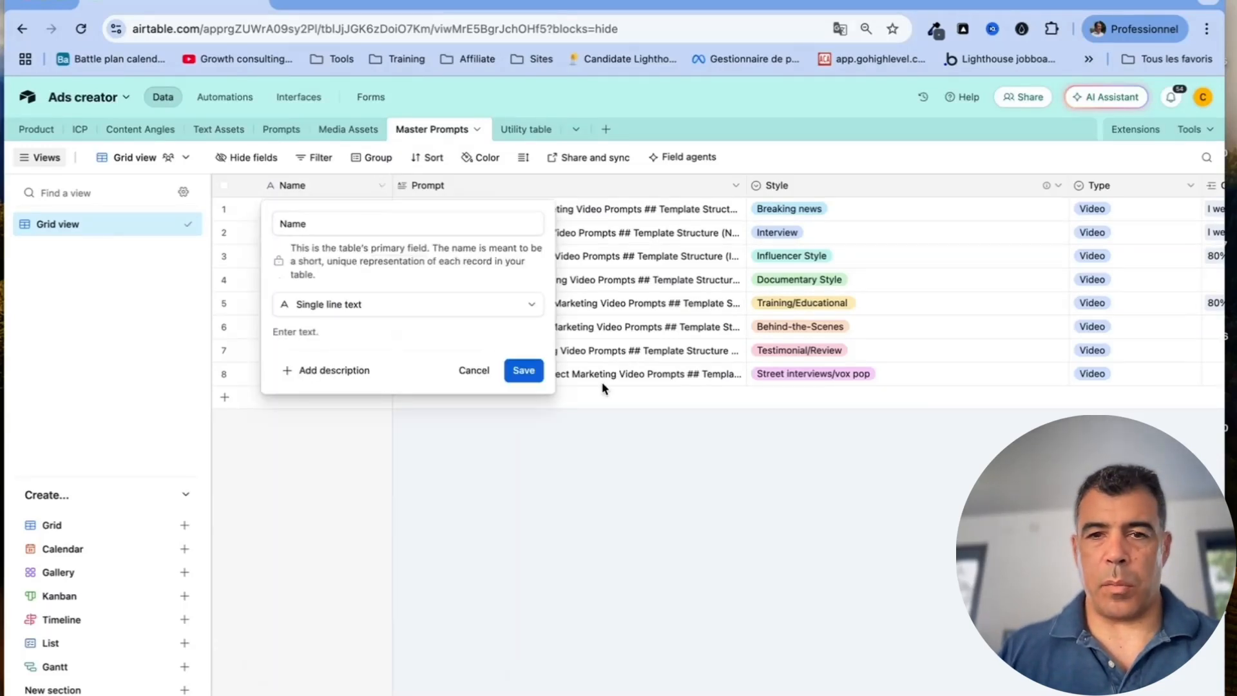
click(484, 367)
click(735, 186)
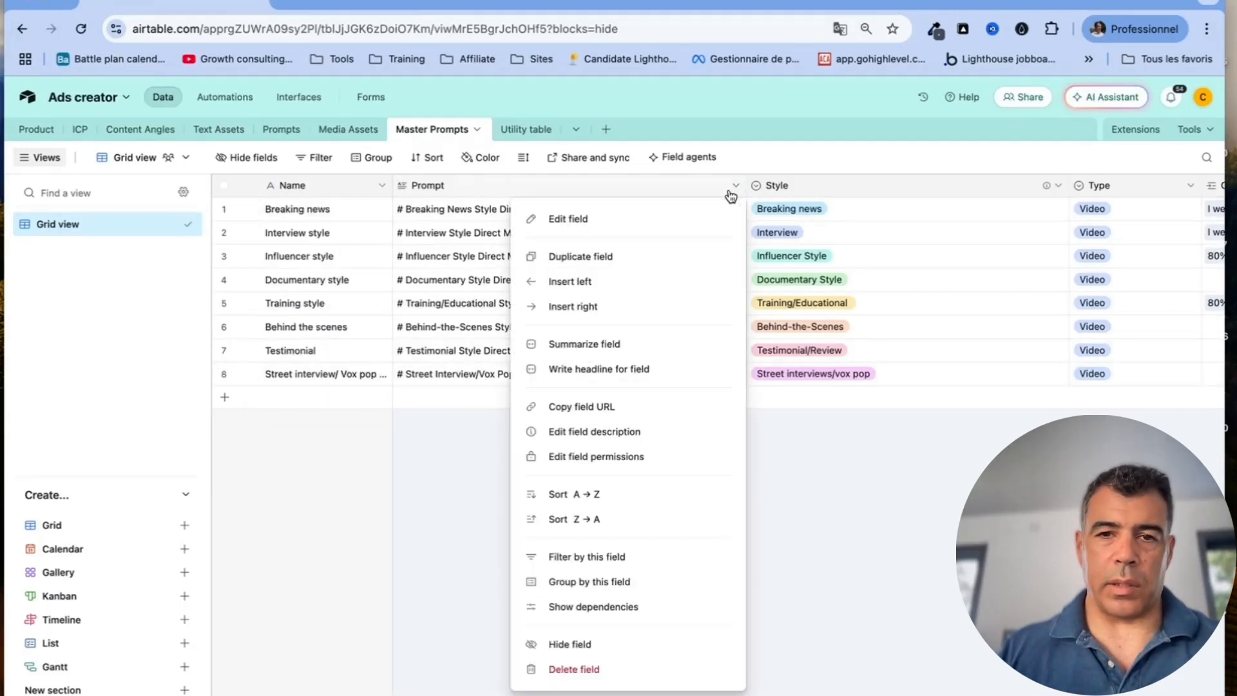
click(657, 223)
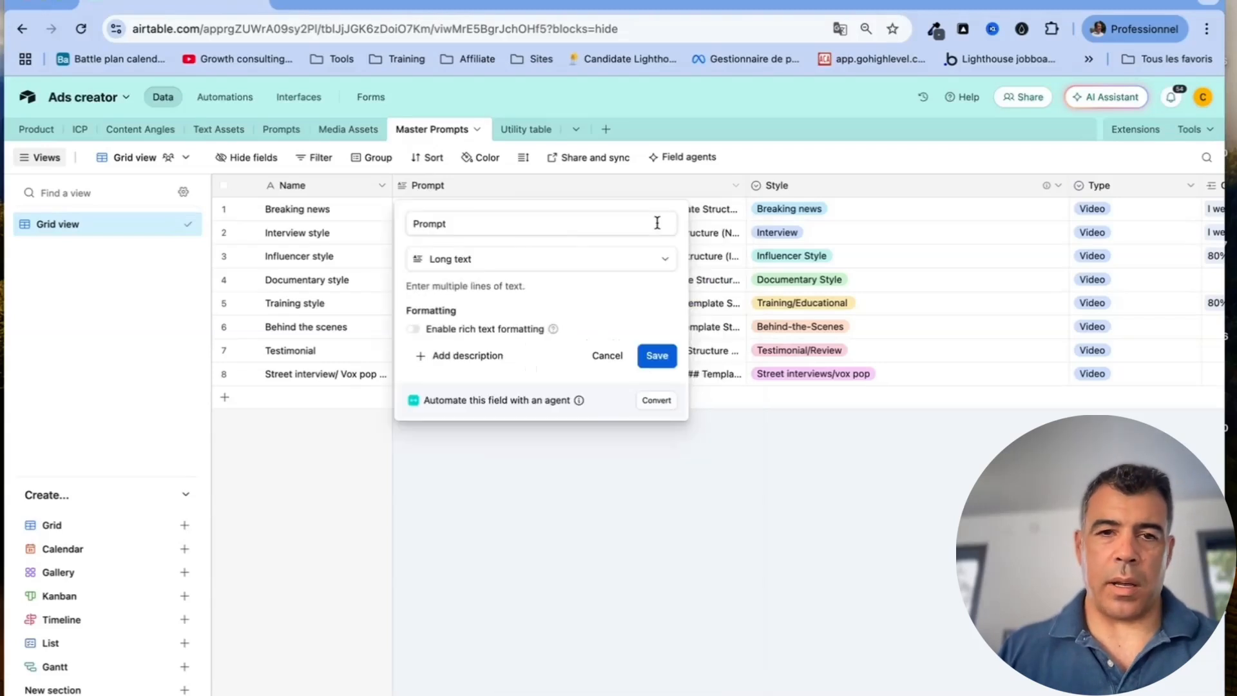
click(611, 356)
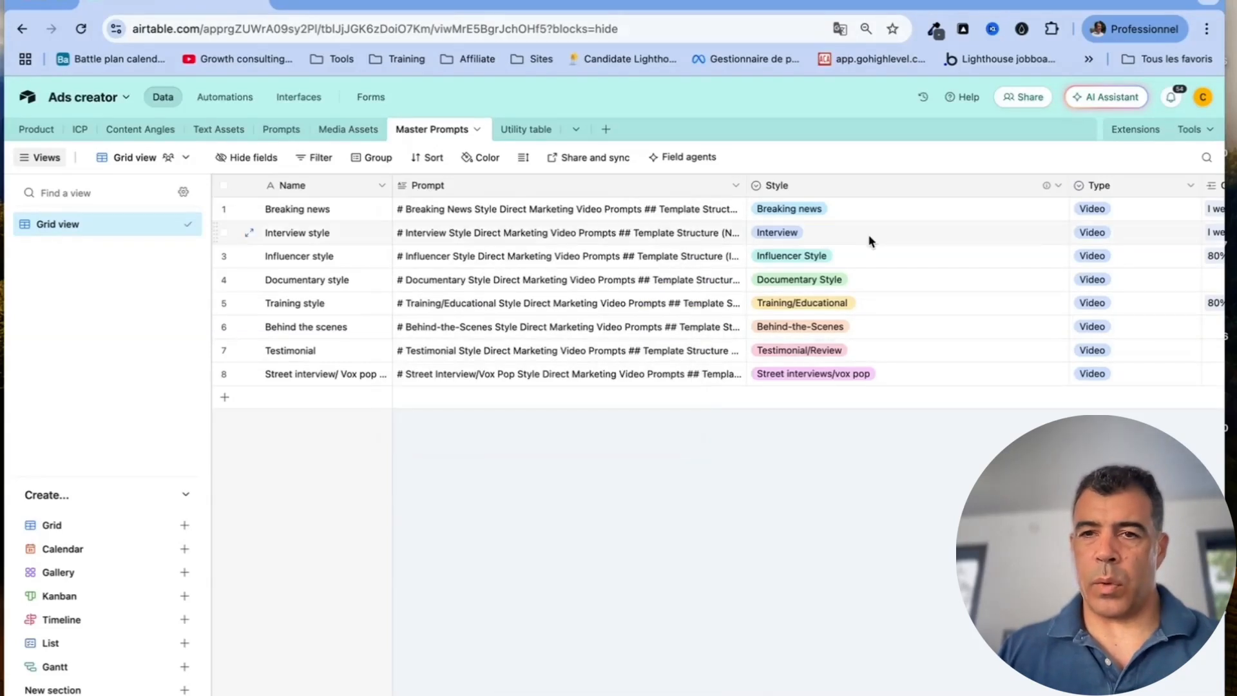
Inspect the Style and Type field settings, closing each unchanged
scroll(869, 241, right, 5)
click(840, 186)
click(777, 215)
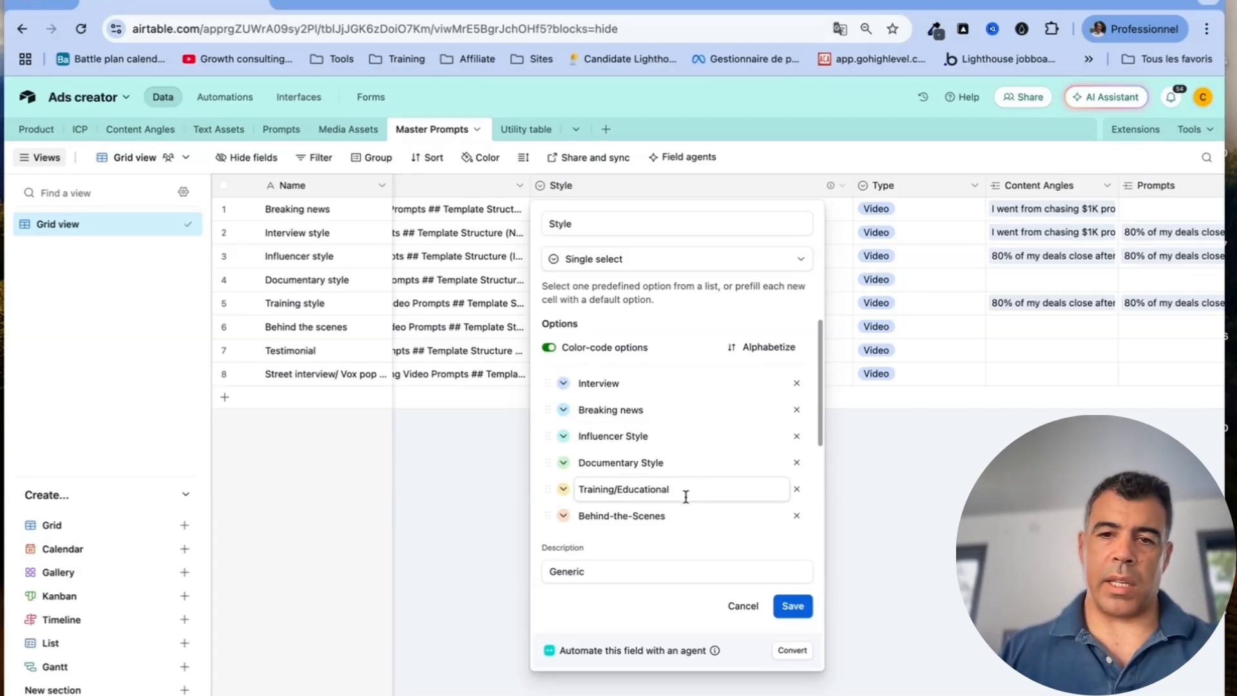
click(743, 606)
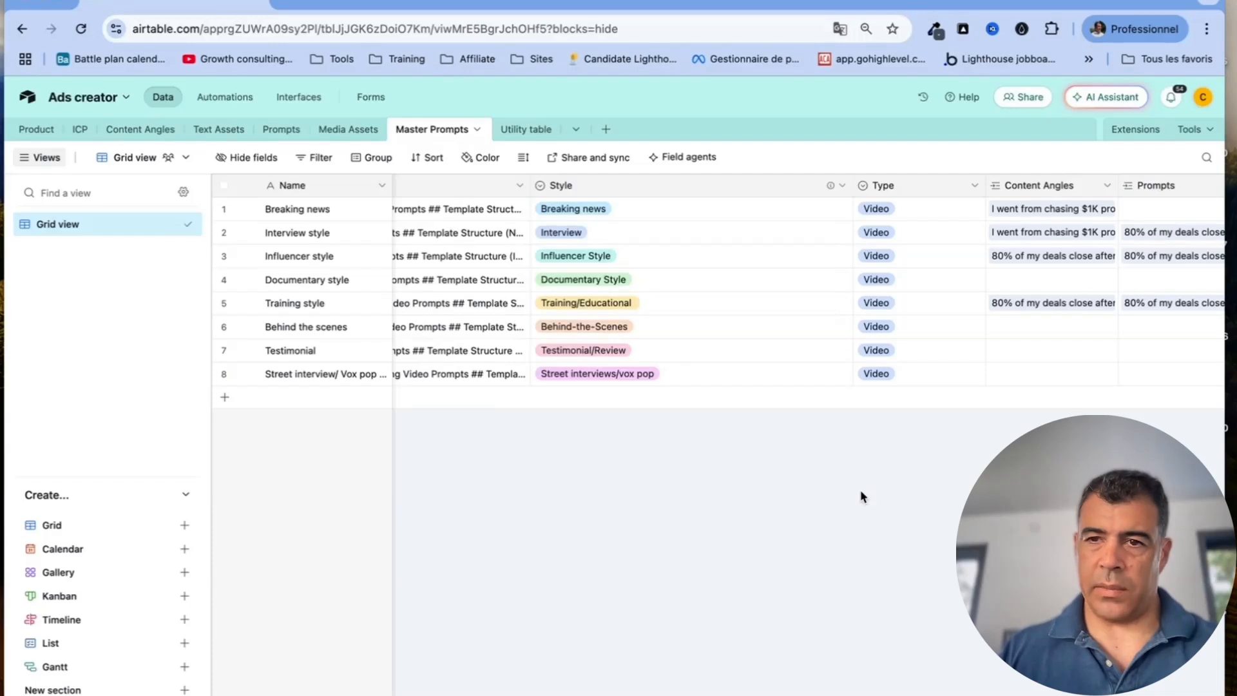
scroll(862, 493, right, 4)
click(704, 186)
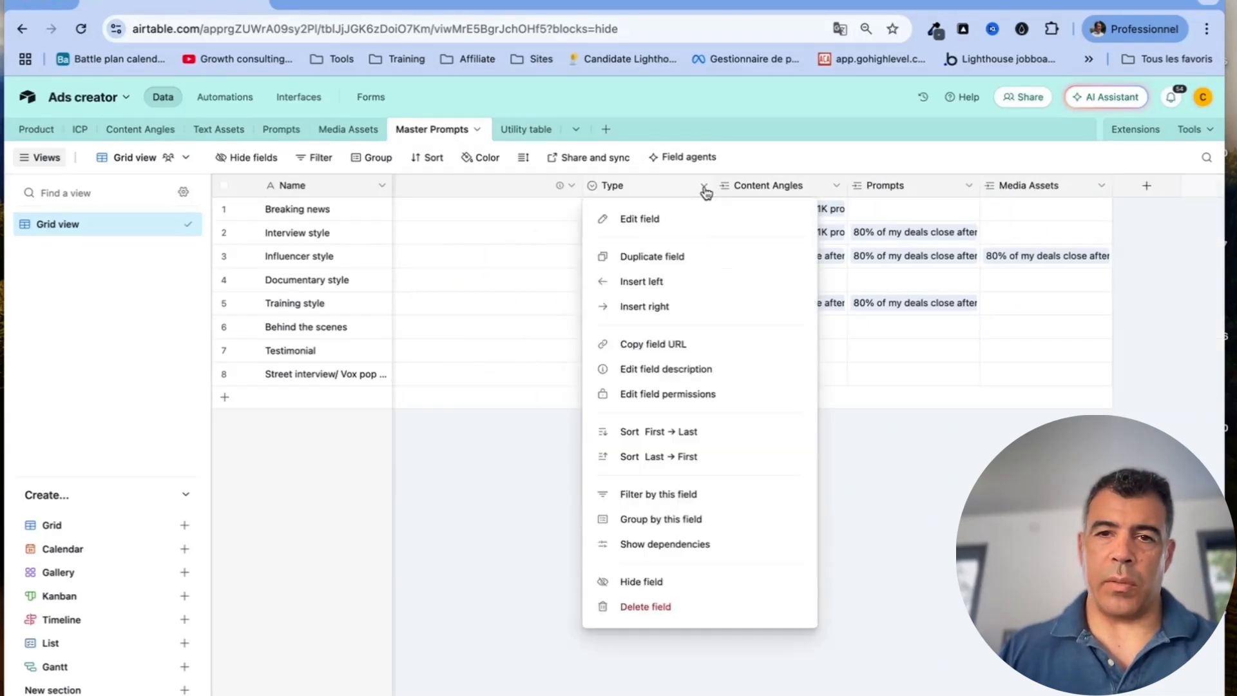
click(684, 220)
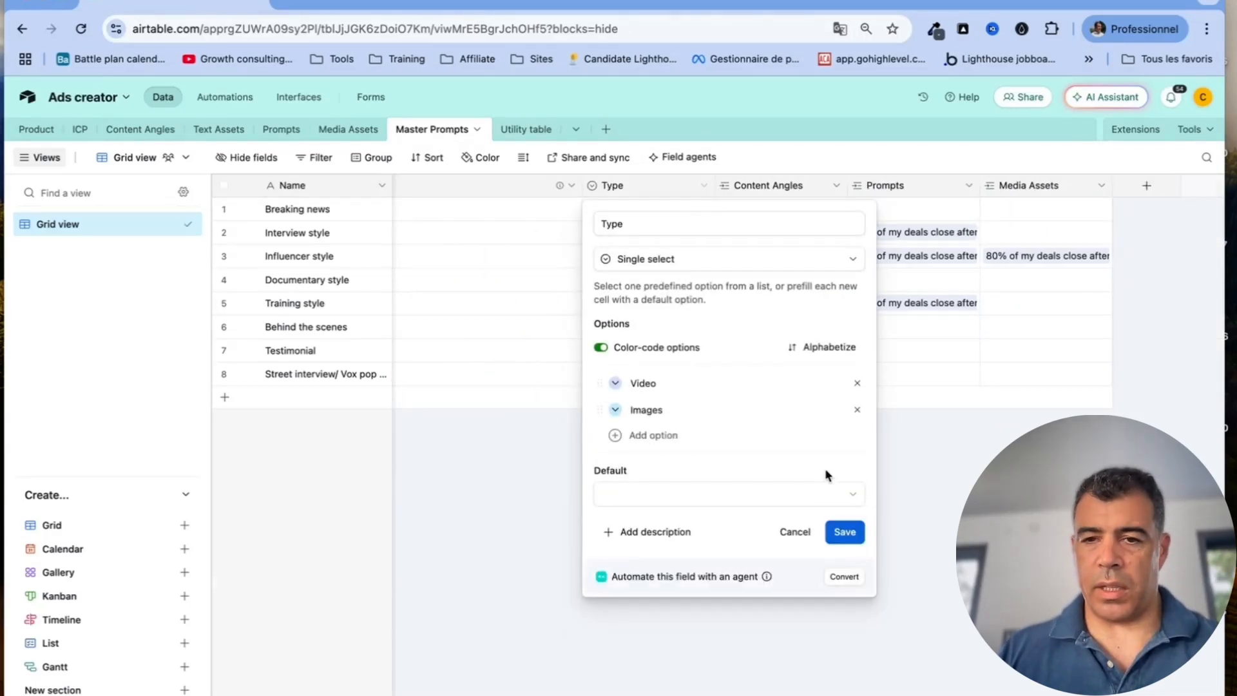
click(794, 531)
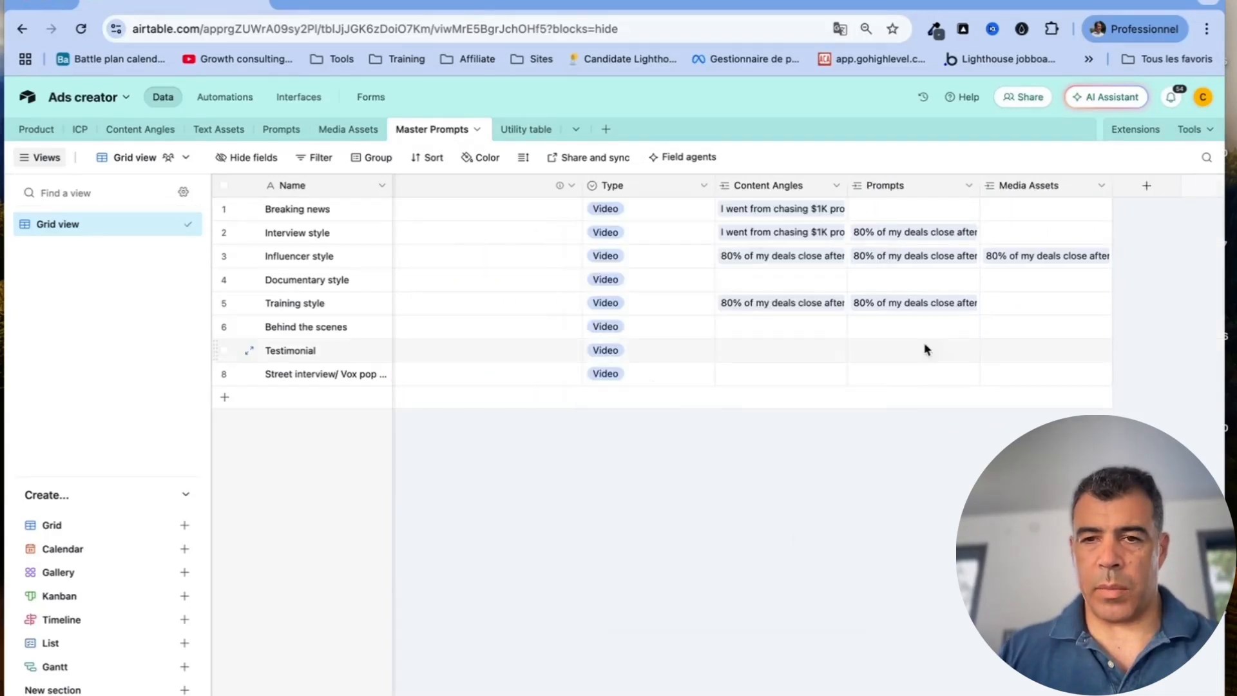
Look over the Content Angles, Prompts and Media Assets columns, then open the Utility table
click(834, 186)
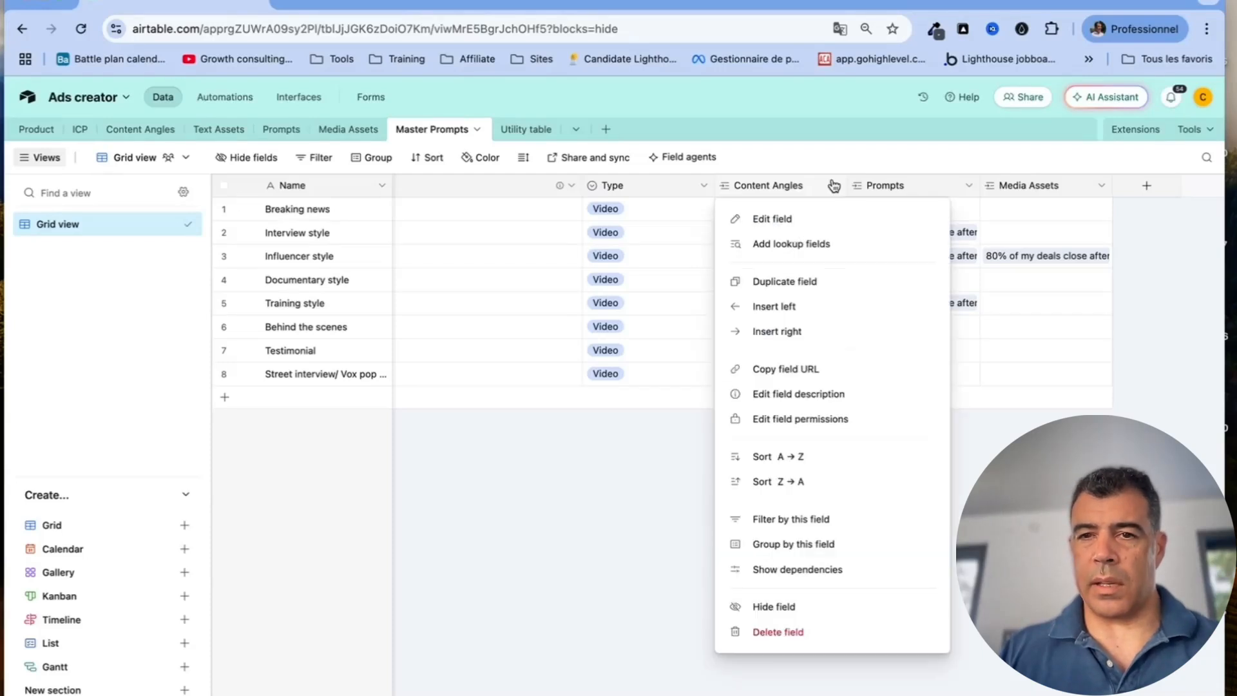
click(915, 183)
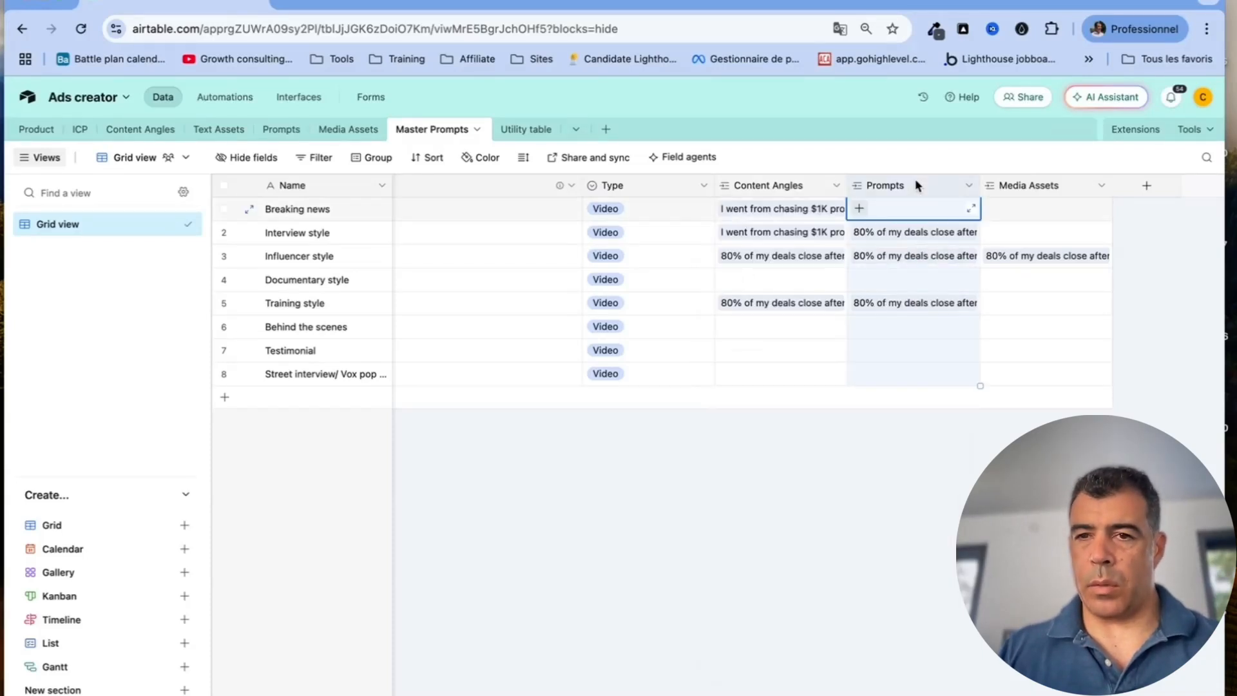
click(1031, 186)
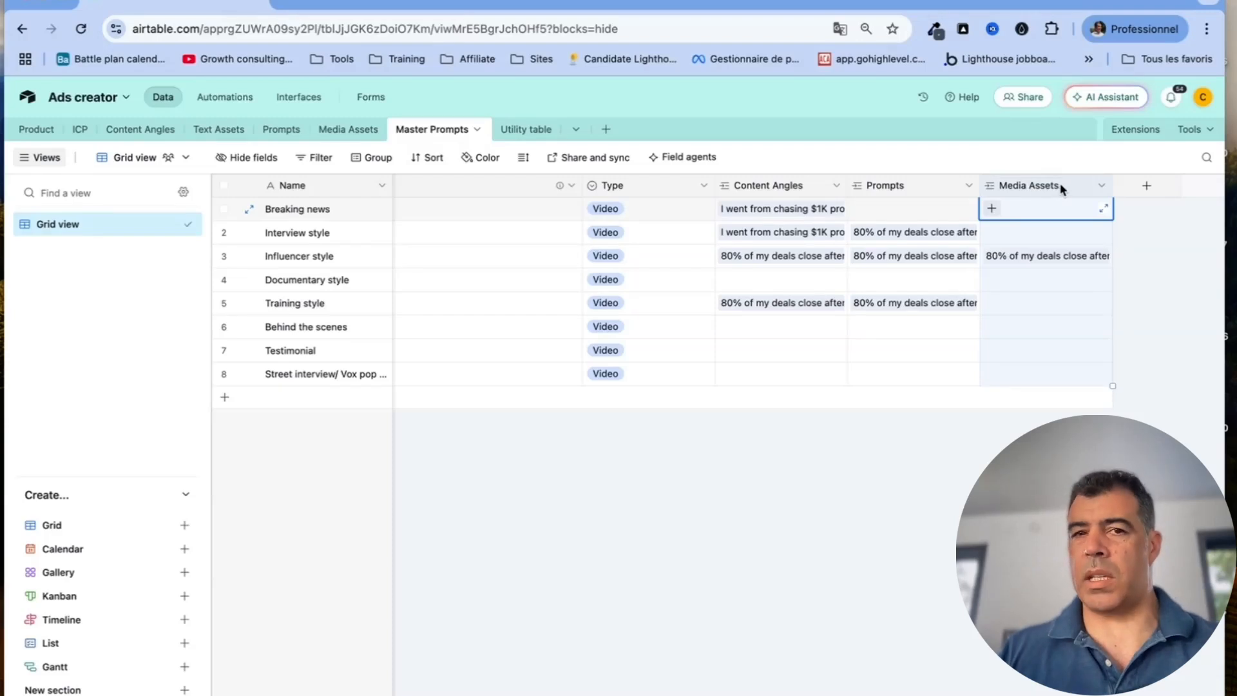
click(521, 128)
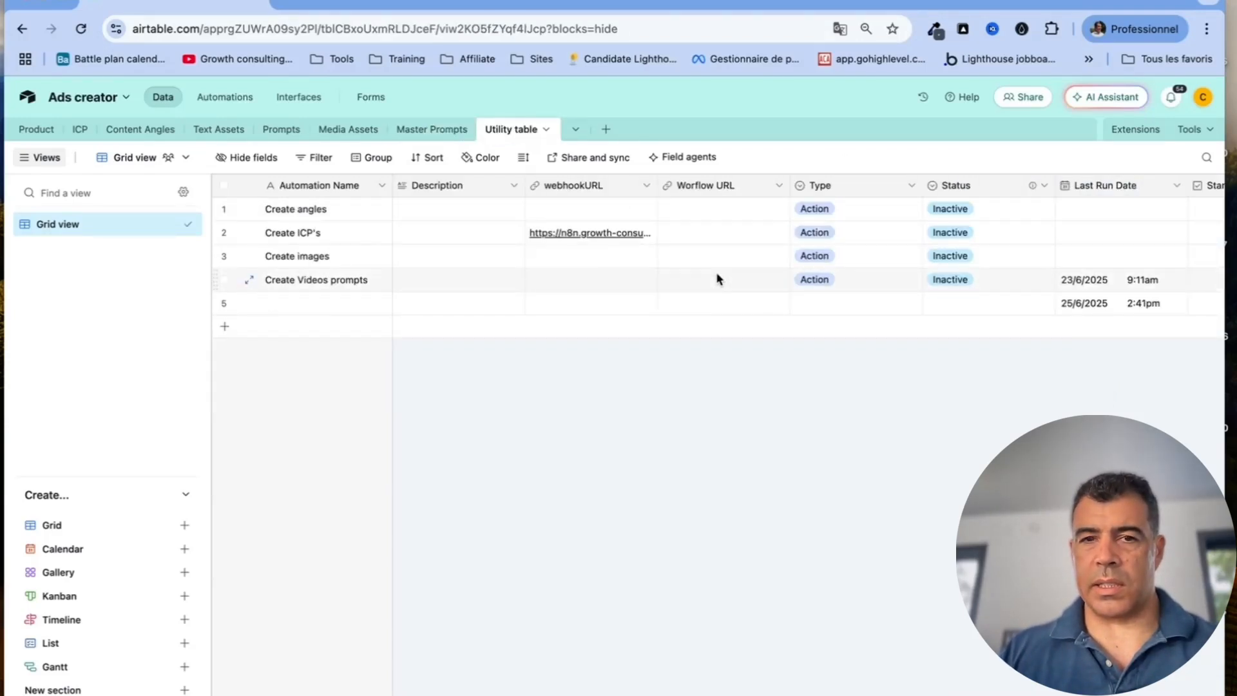
Scan the Utility table and the ICP table's grouped records, then go to Automations
scroll(717, 277, right, 10)
scroll(717, 277, left, 5)
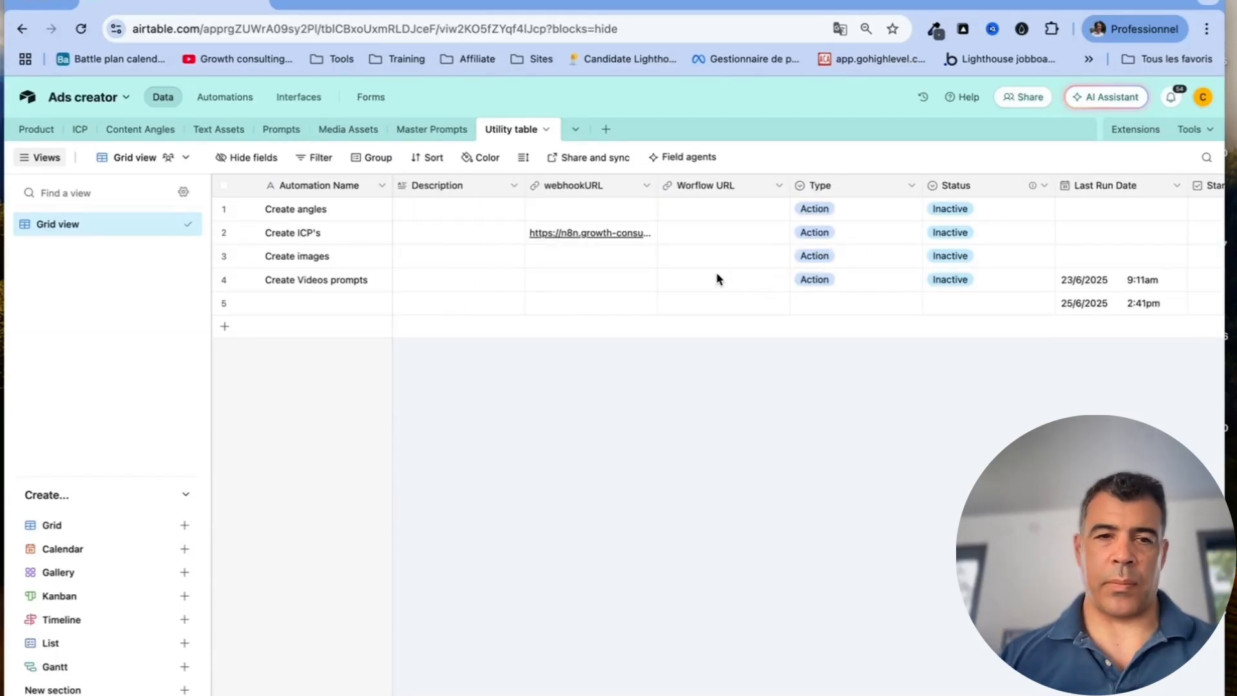
click(80, 128)
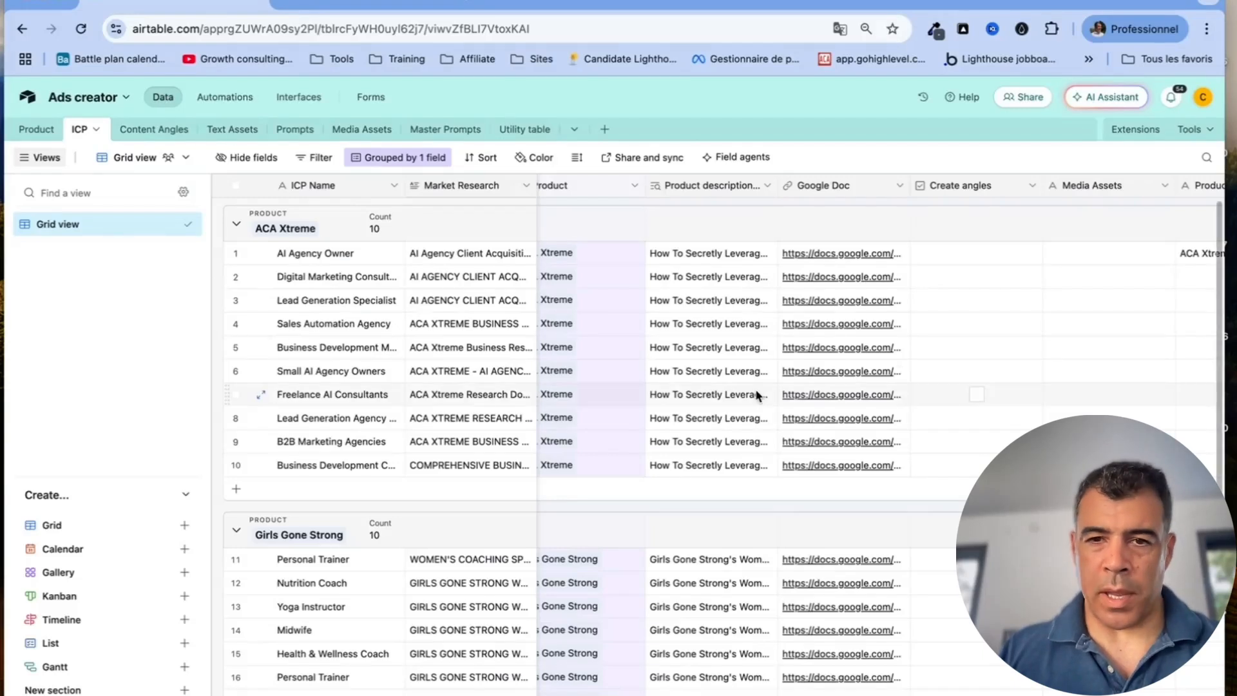
scroll(756, 394, right, 5)
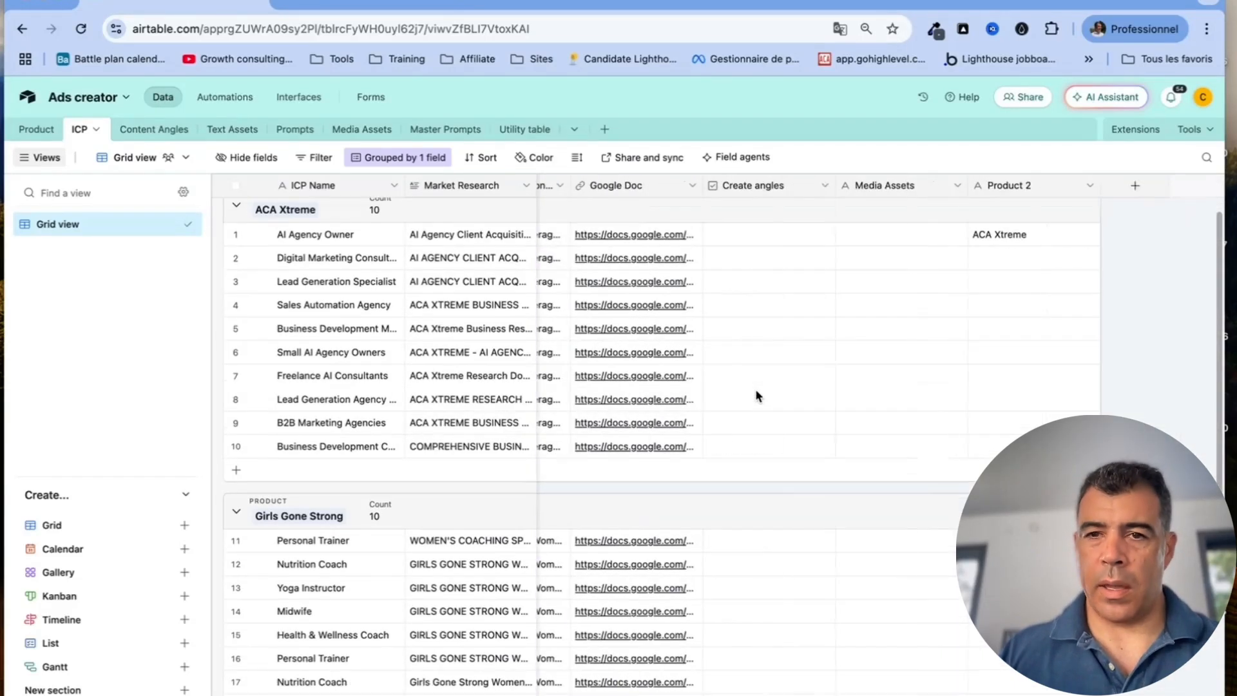
scroll(755, 388, up, 1)
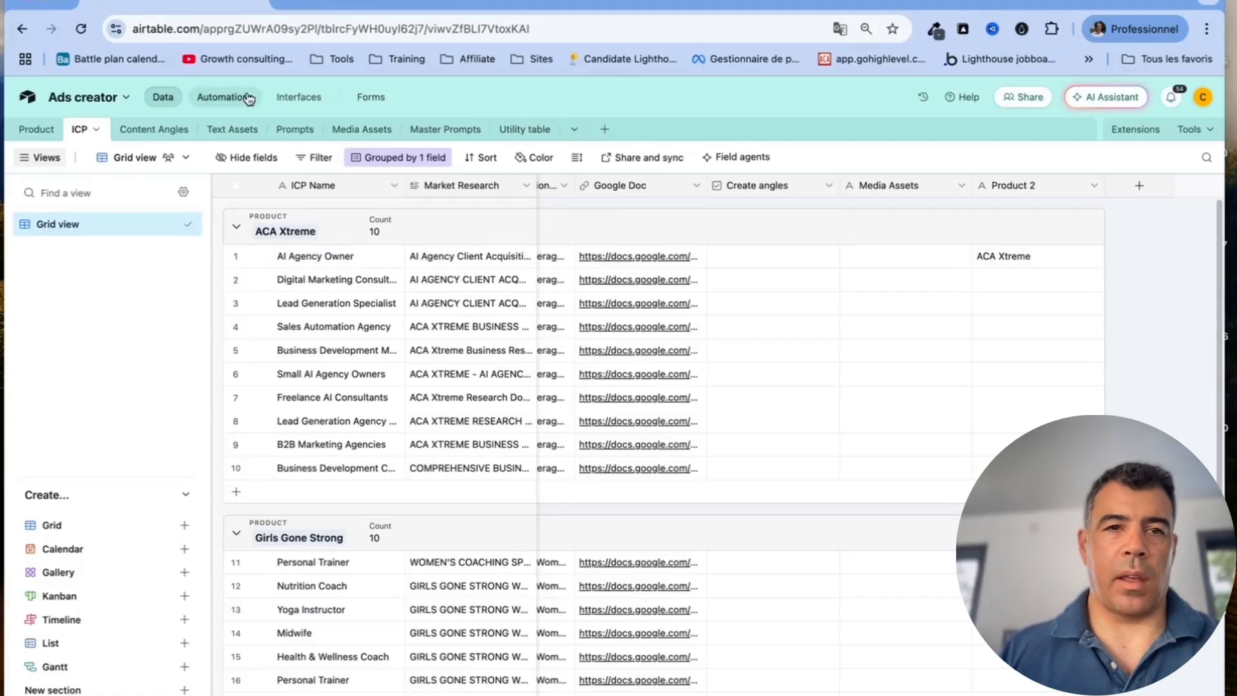
click(227, 98)
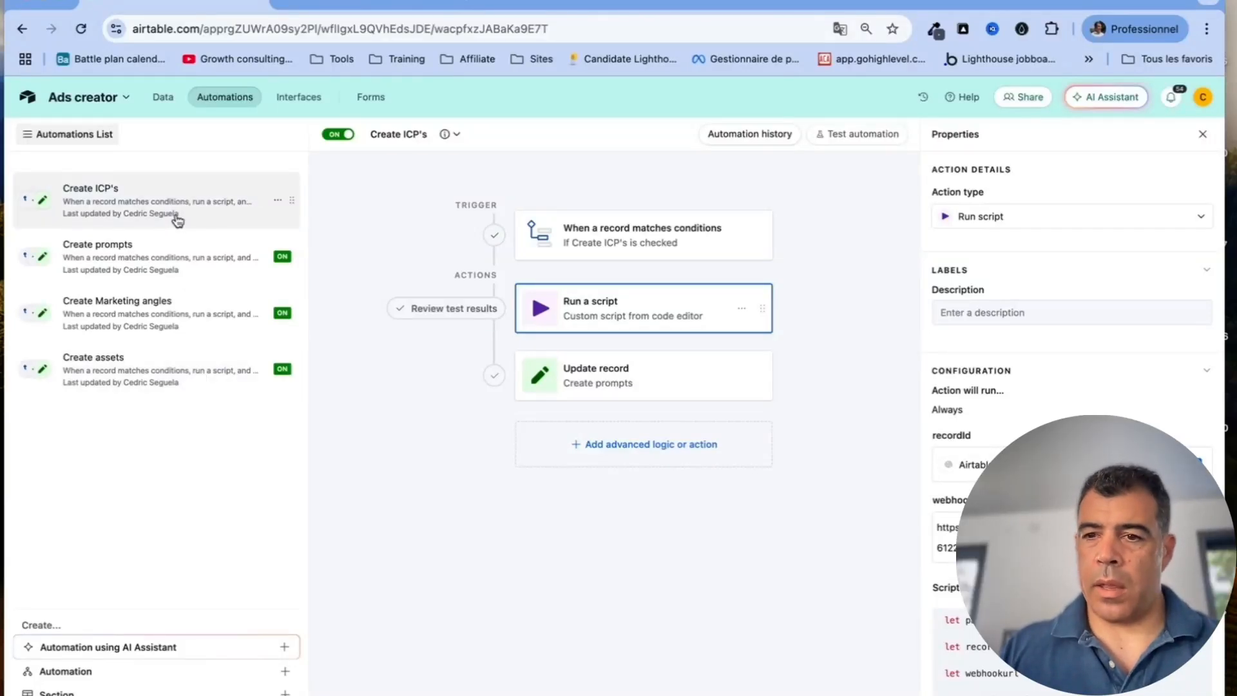
Select the webhookURL value in the Create ICP's run-script step, then switch to n8n
scroll(977, 436, down, 5)
drag(1089, 363, 930, 346)
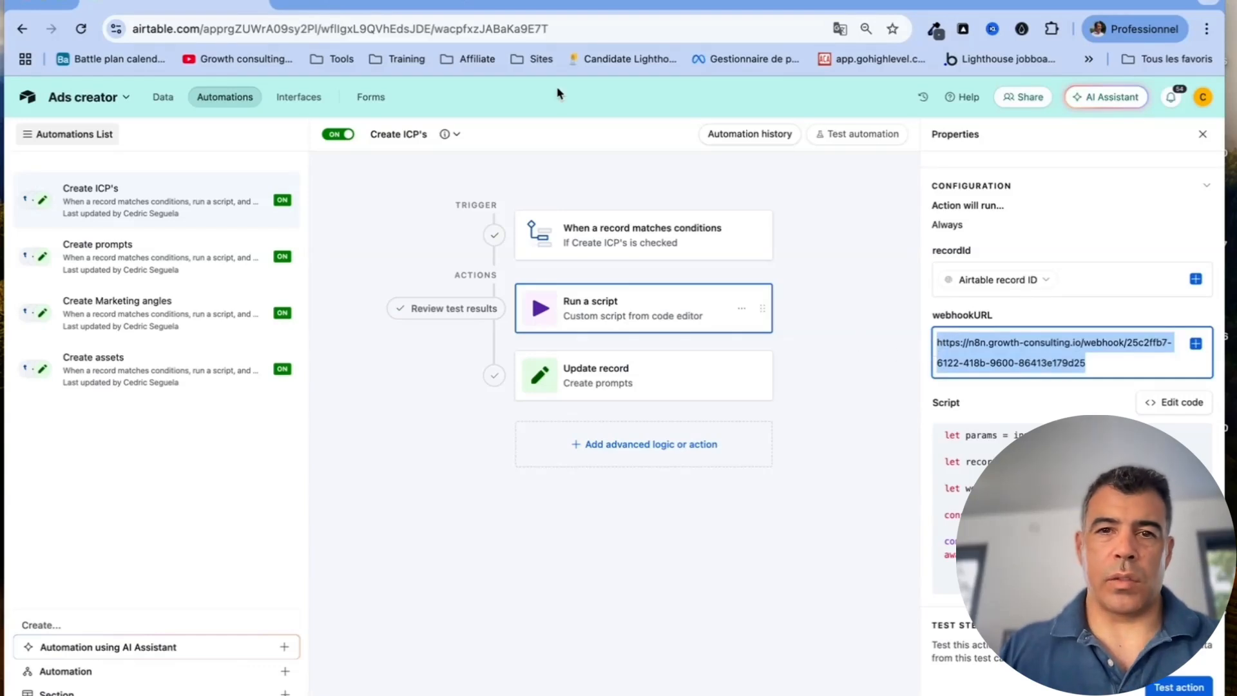
key(ctrl+Tab)
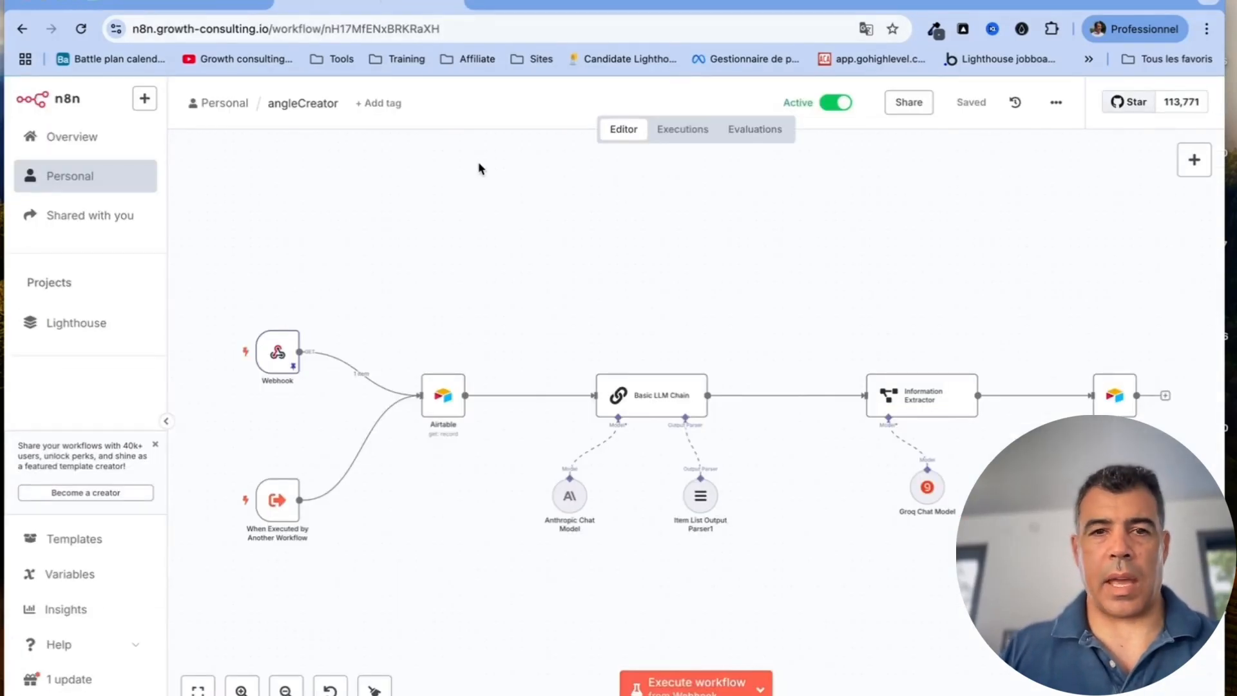
View the n8n Webhook node's test and production URLs, then open the Airtable script's code editor
mouse_move(293, 340)
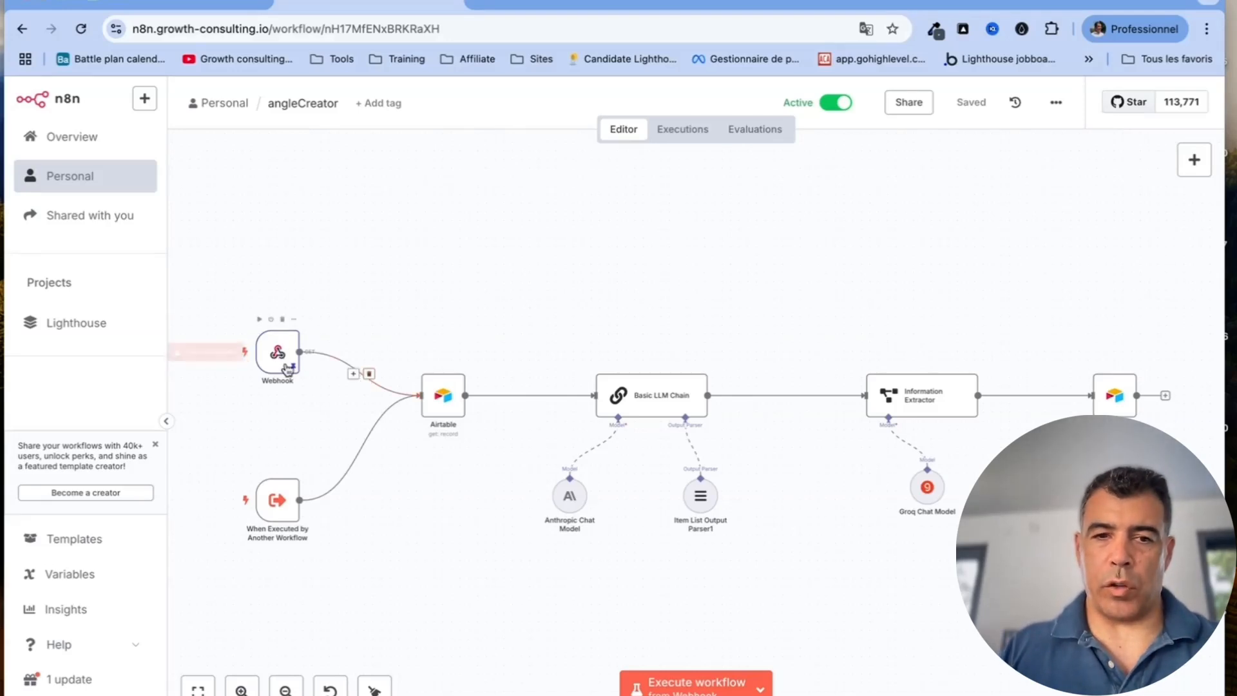
mouse_move(372, 379)
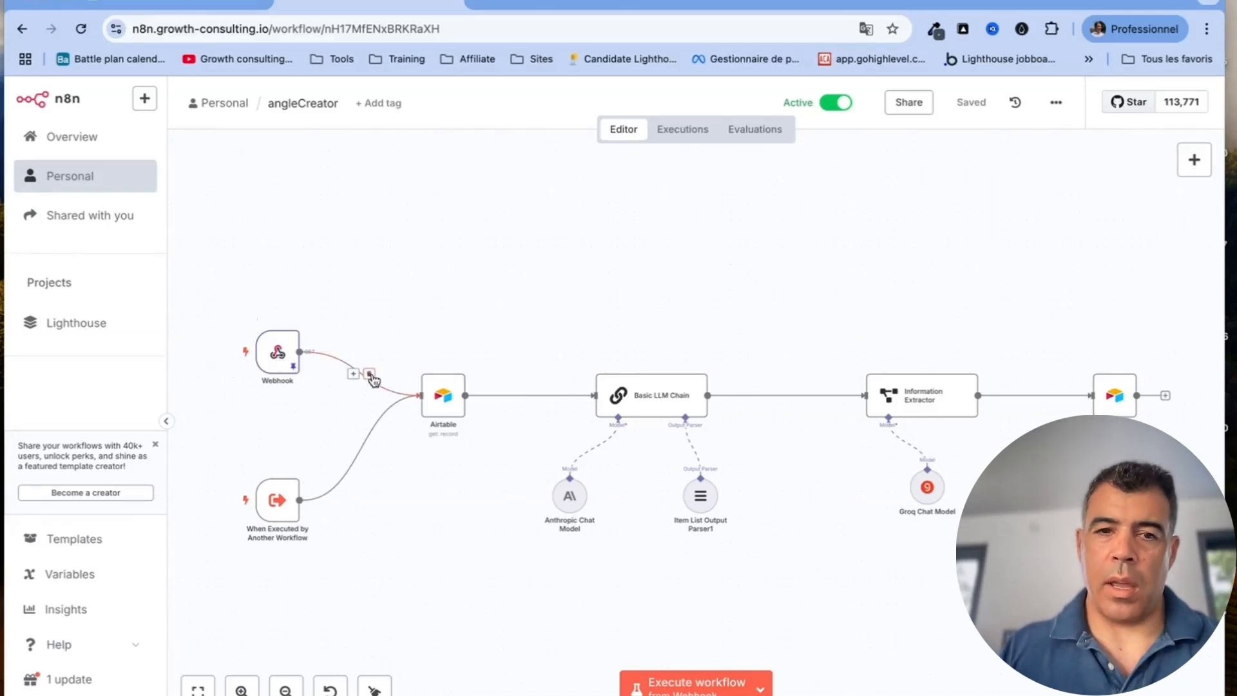
mouse_move(287, 361)
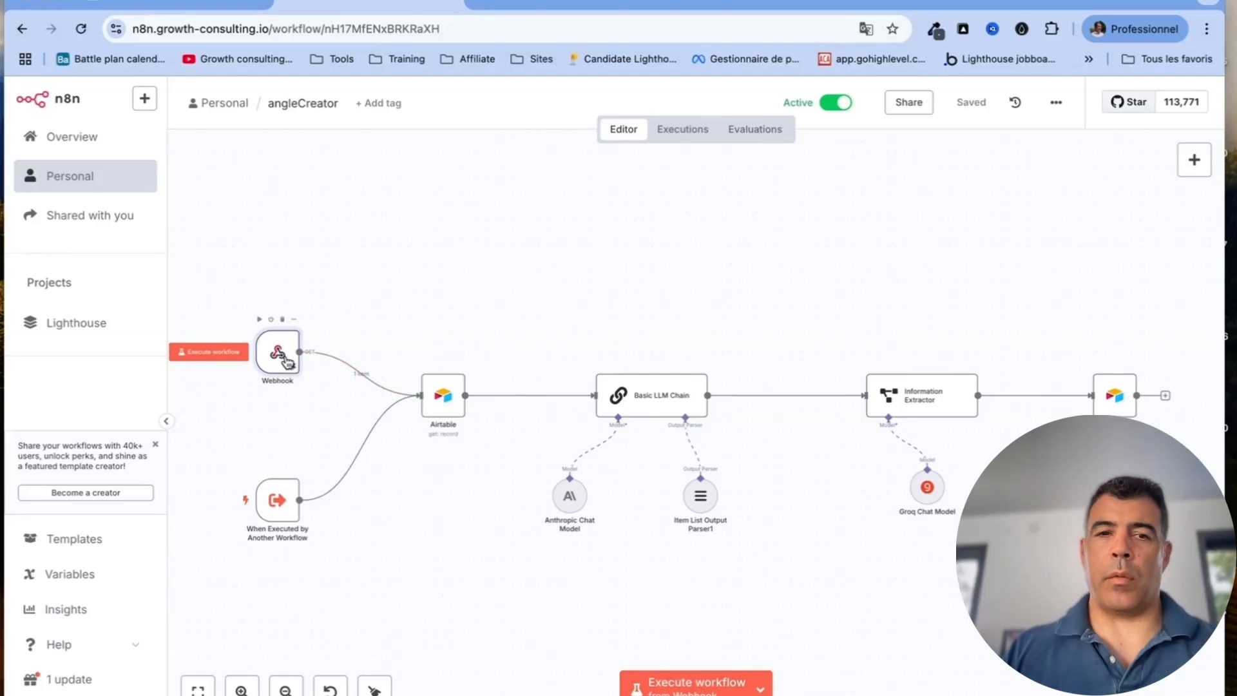
double_click(287, 362)
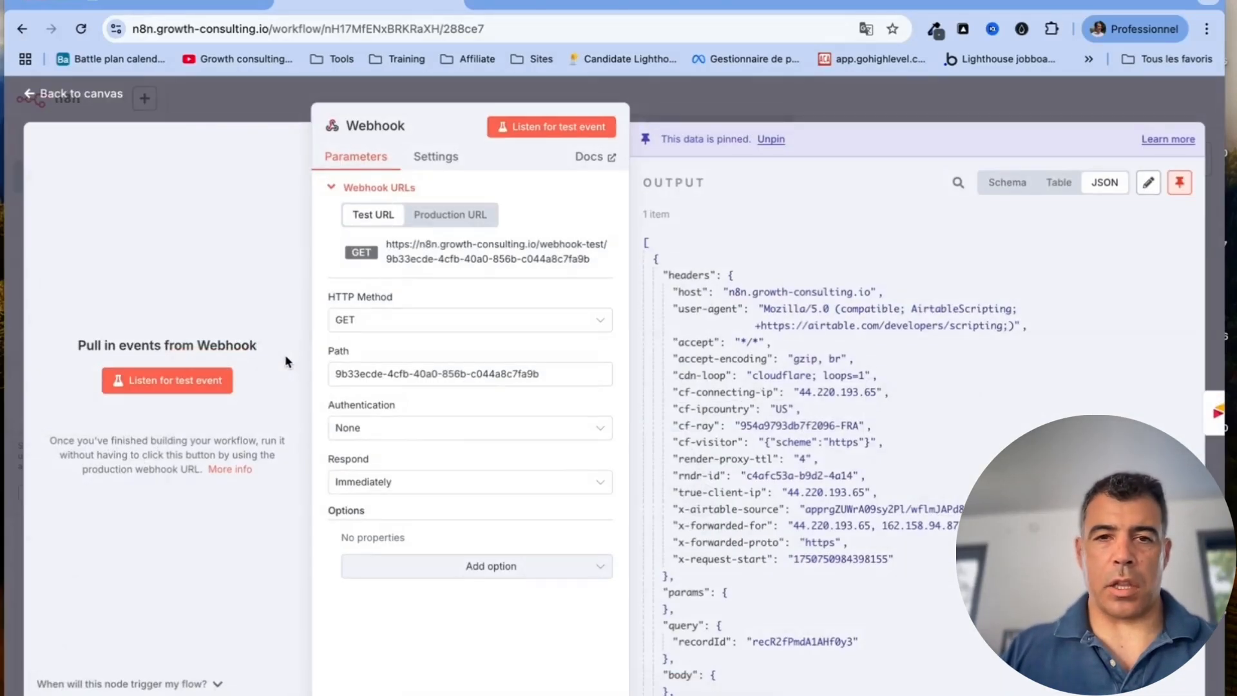
click(480, 214)
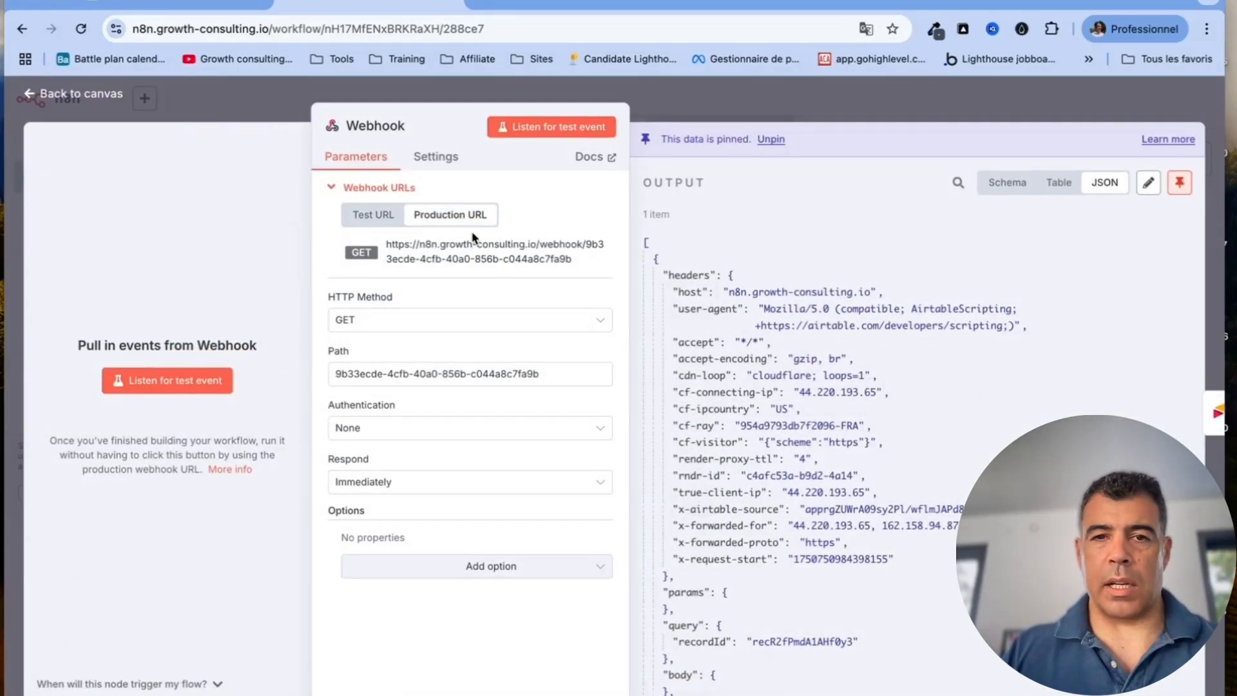
click(372, 215)
click(461, 215)
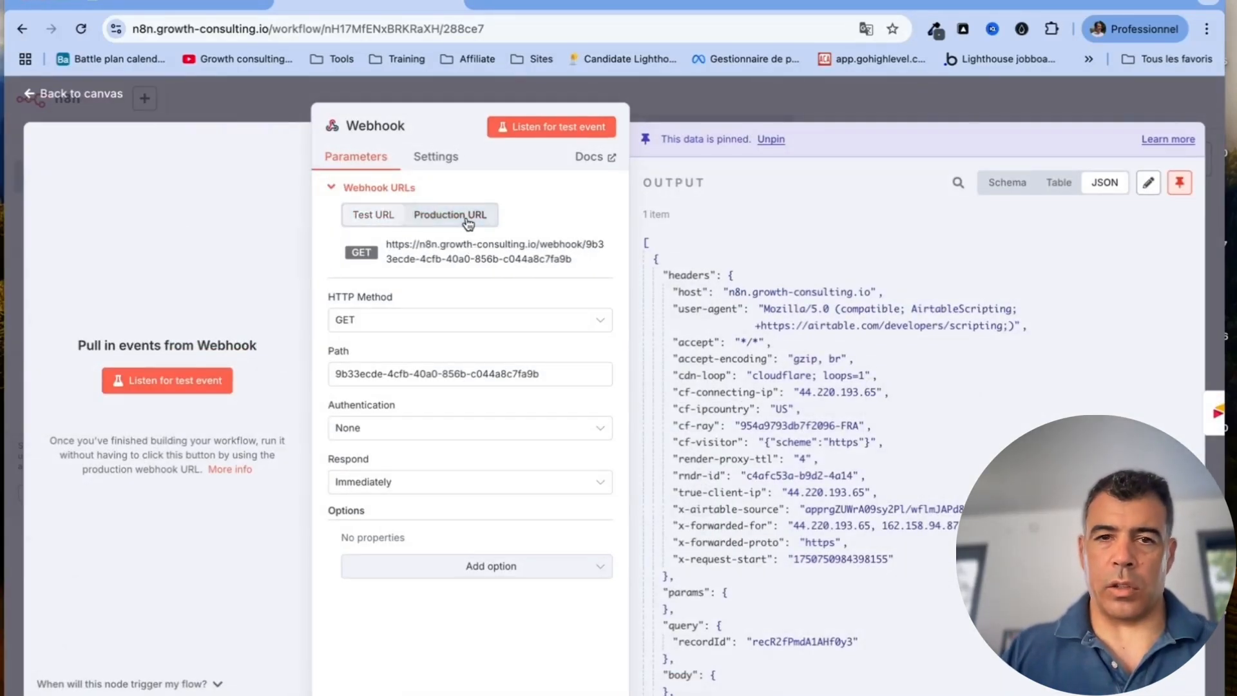
click(202, 2)
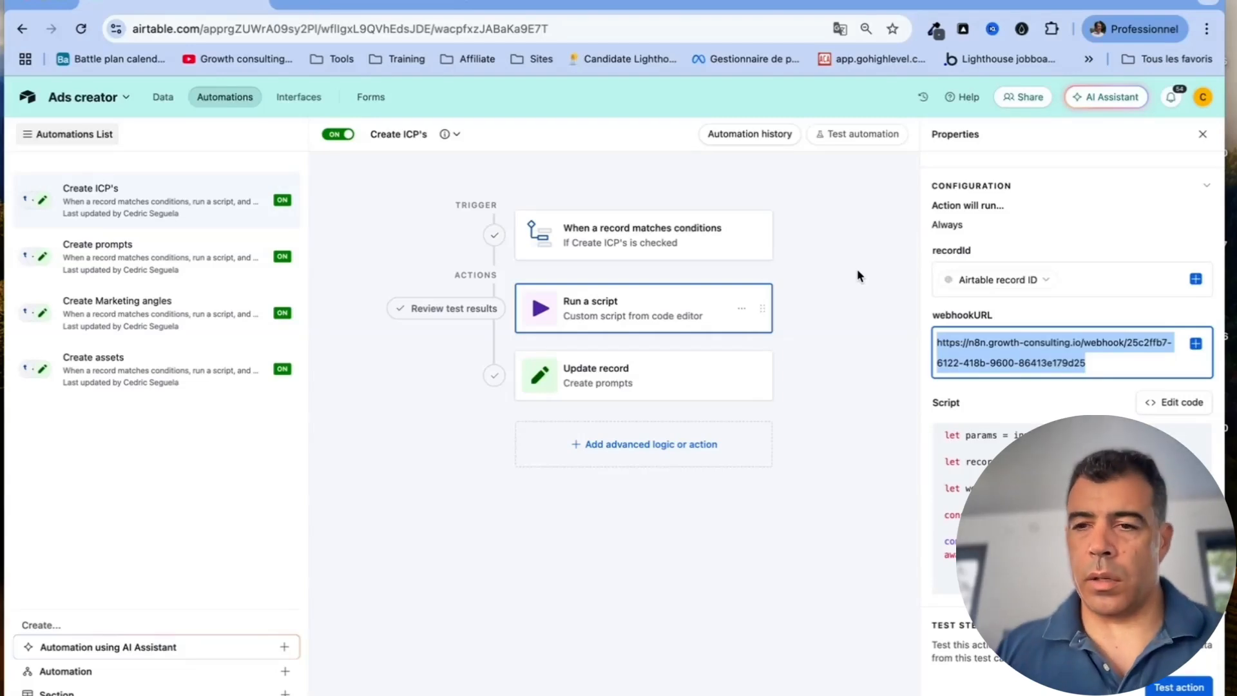
click(1163, 400)
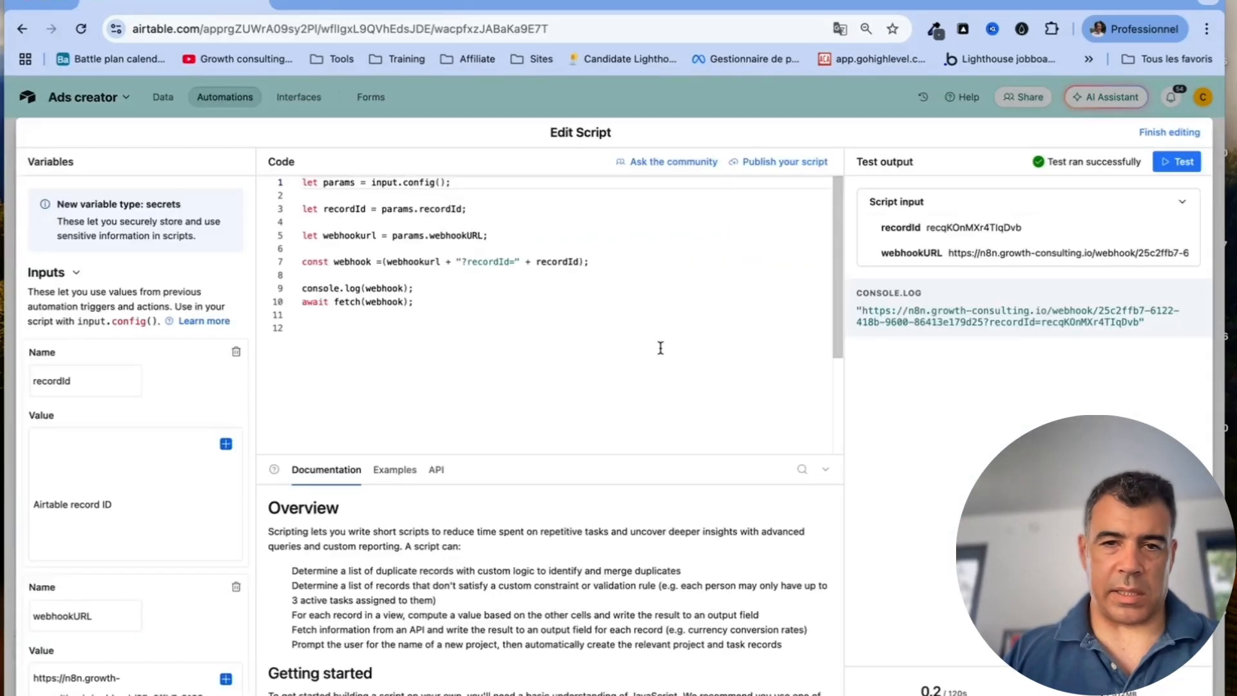
double_click(461, 208)
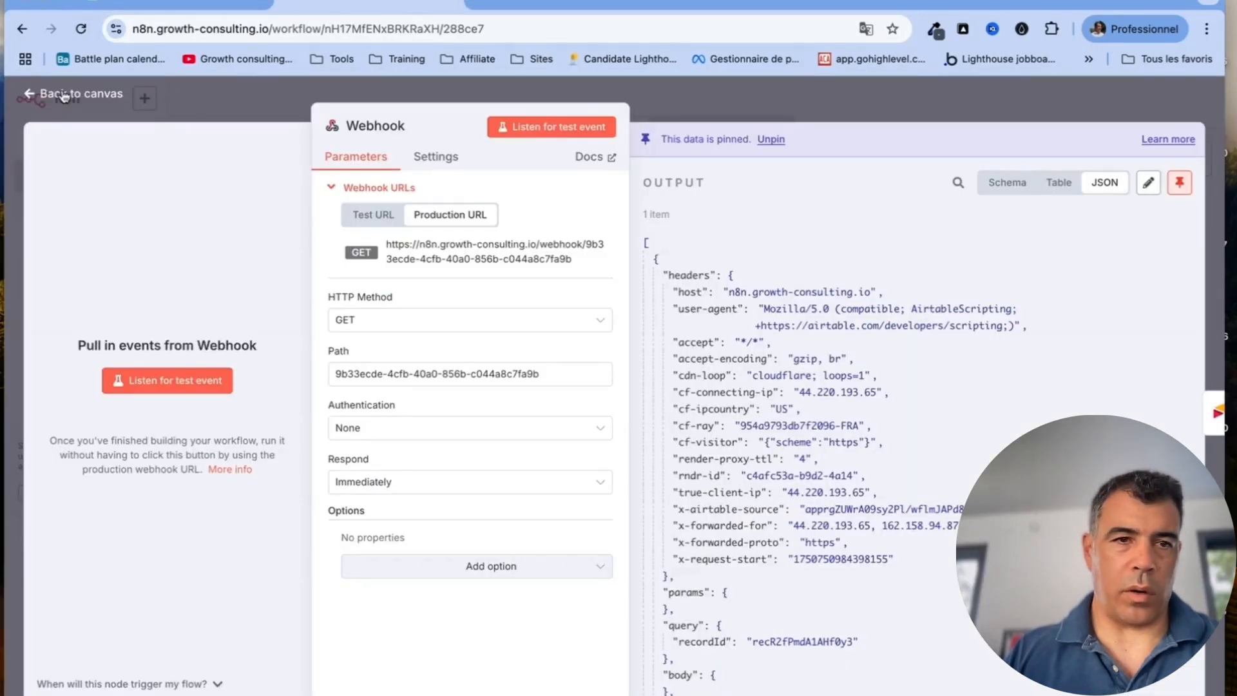
click(48, 96)
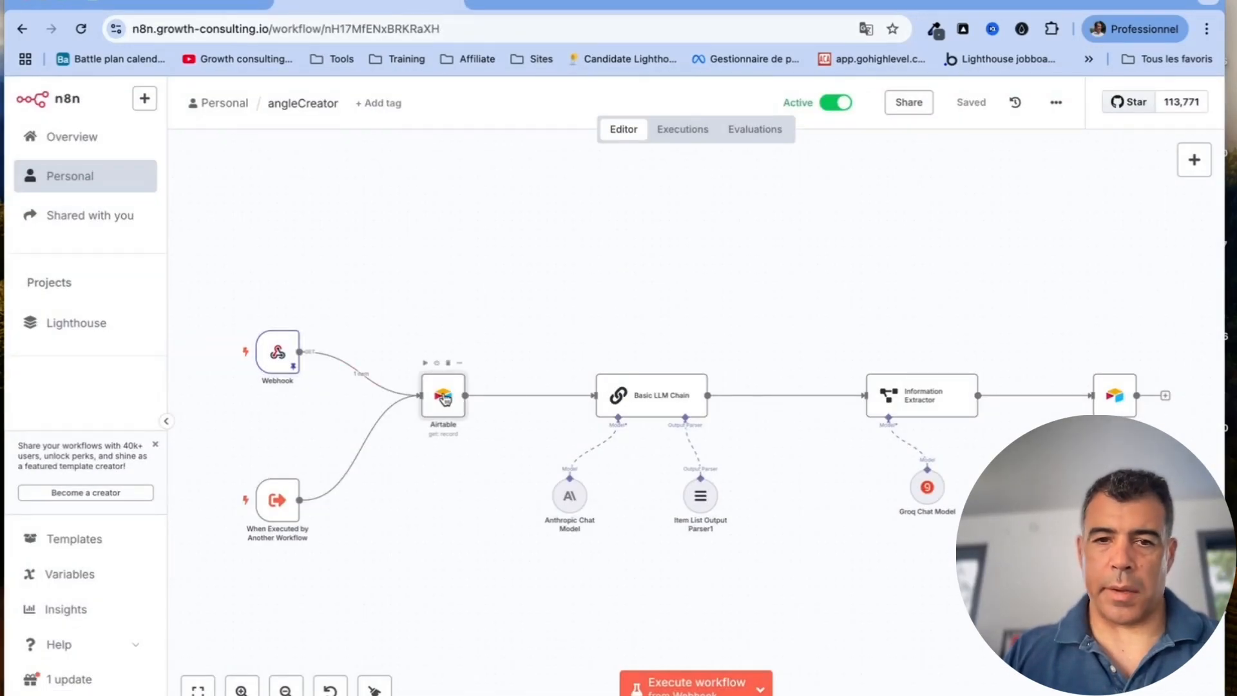
double_click(443, 398)
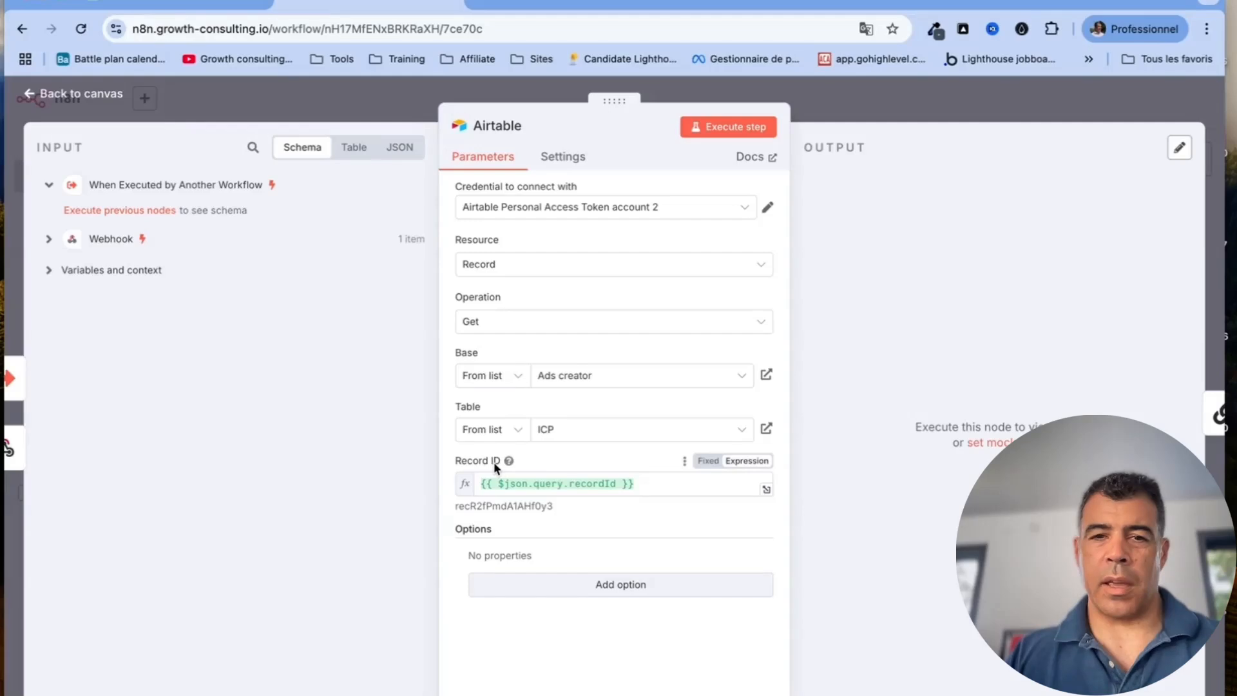
click(656, 480)
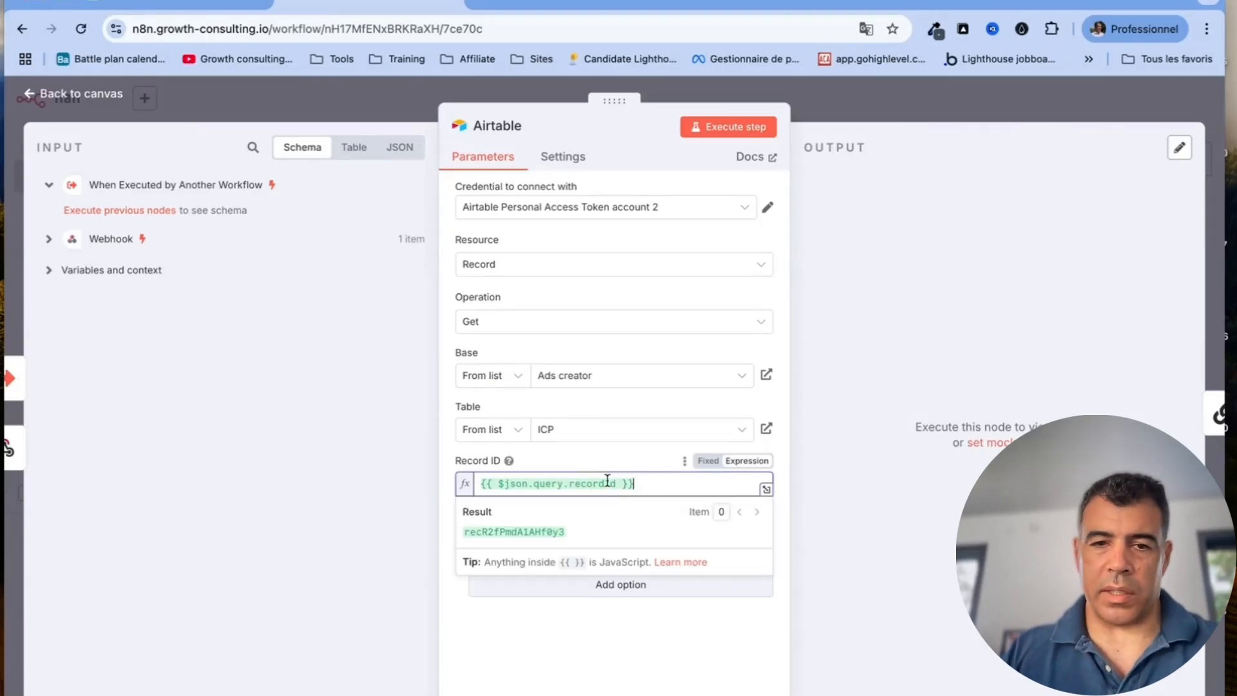
key(ctrl+a)
click(77, 97)
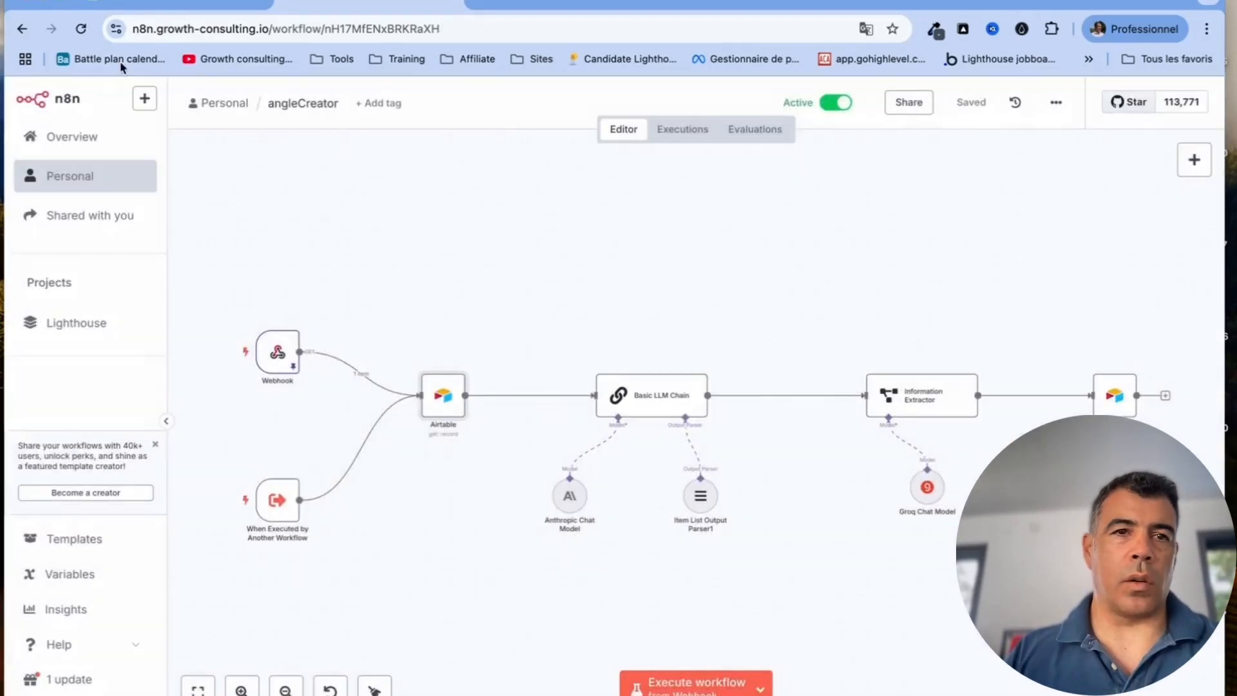
click(191, 6)
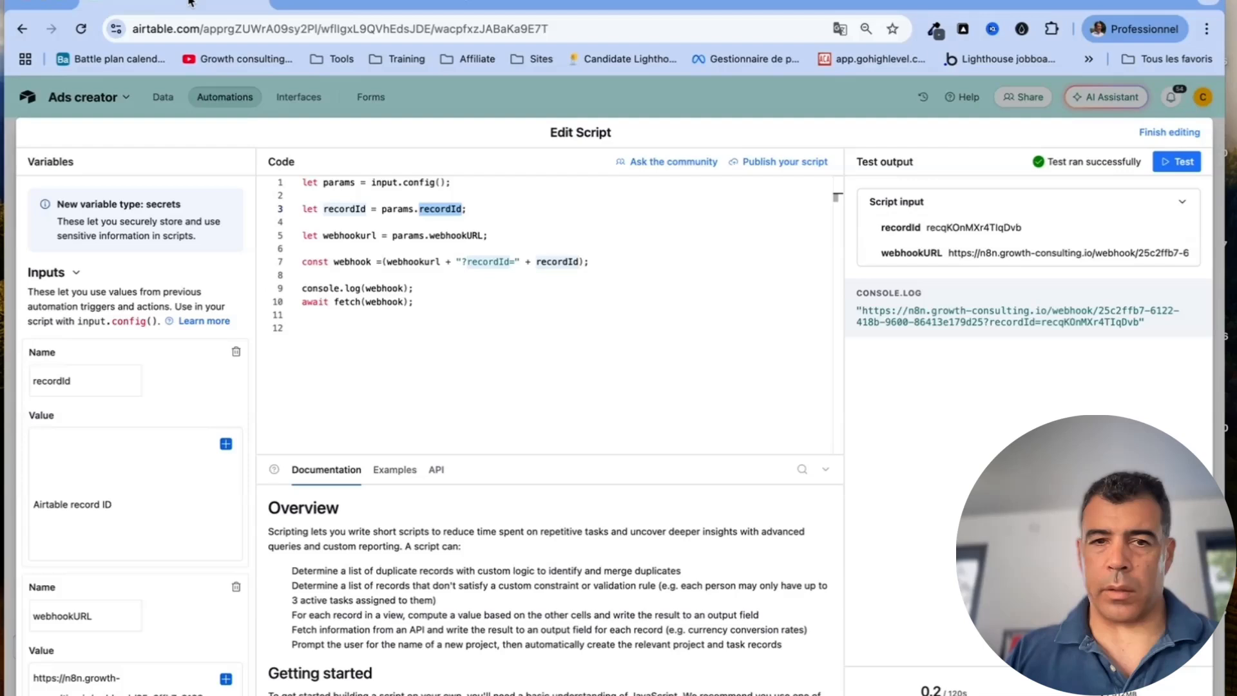
Trash both the recordId and webhookURL input variables in the Edit Script panel
click(462, 209)
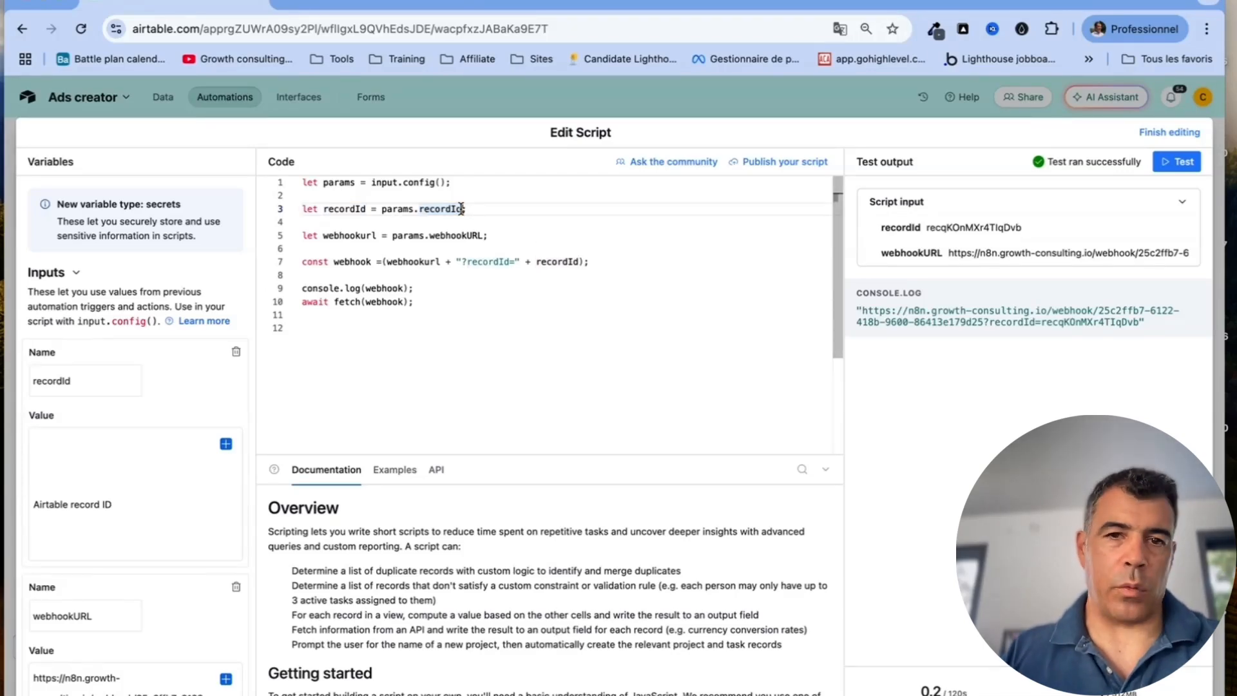
mouse_move(474, 230)
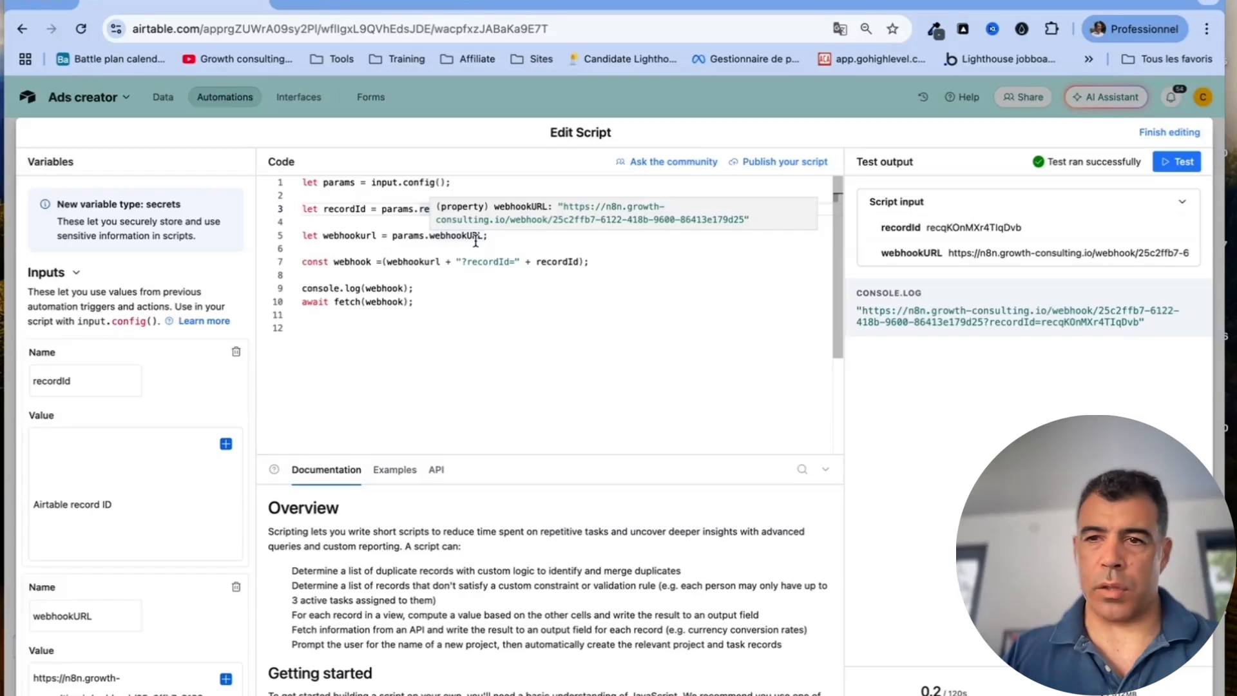
drag(433, 303, 282, 157)
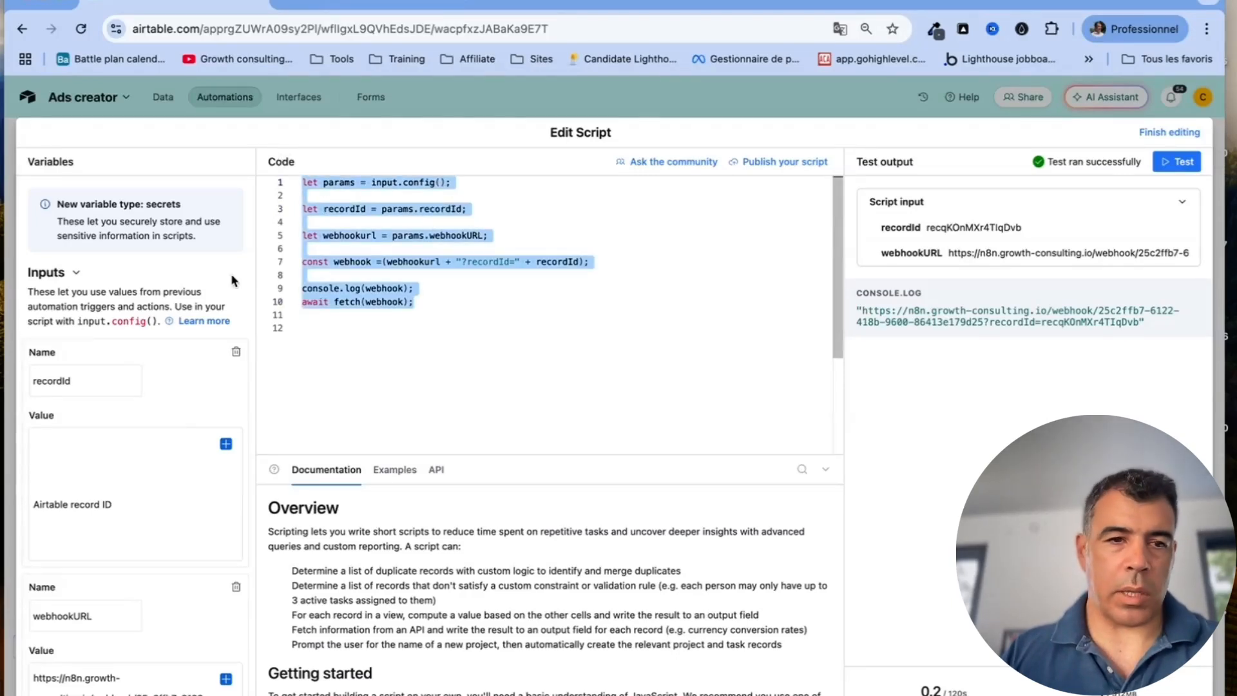
click(235, 355)
click(235, 354)
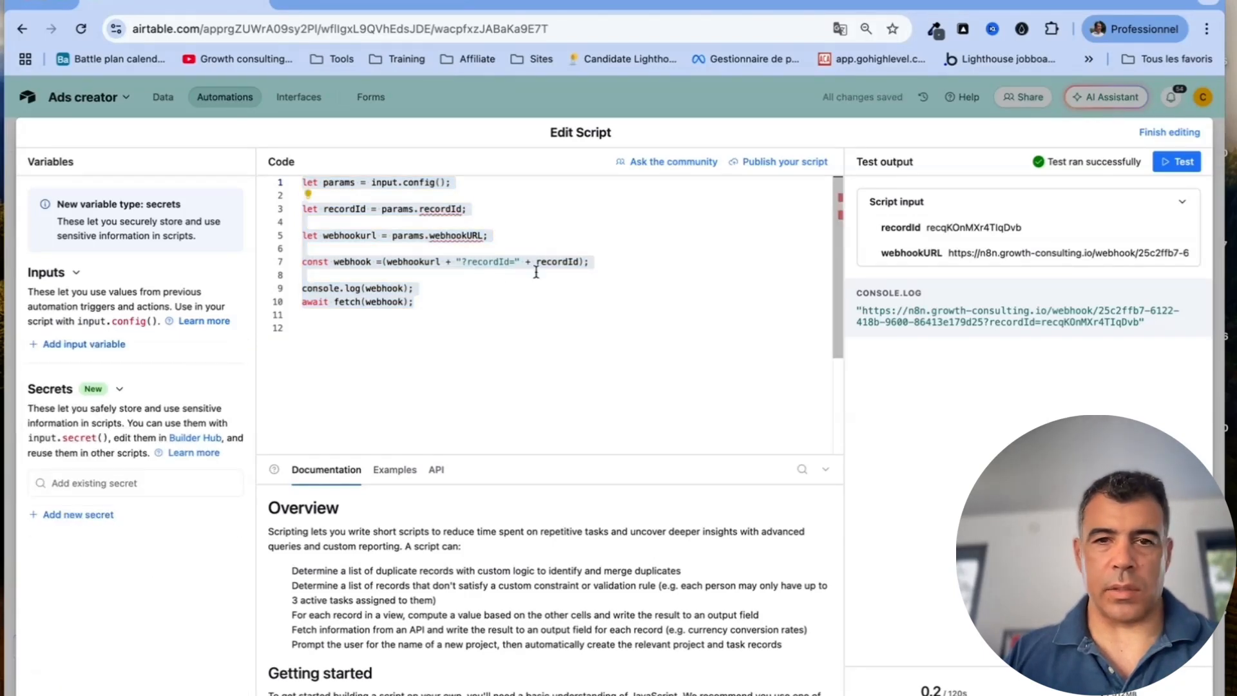
click(494, 228)
mouse_move(449, 211)
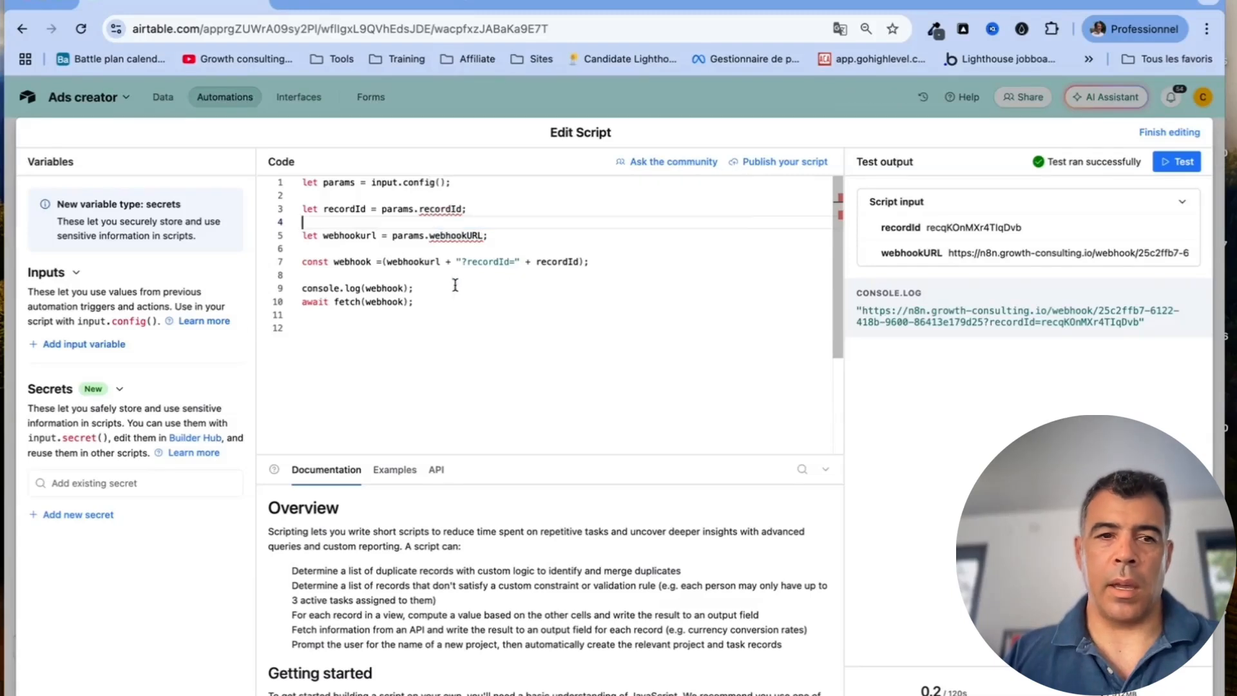
Add two input variables named recordId and webhookURL, copying the names from the script code
click(110, 346)
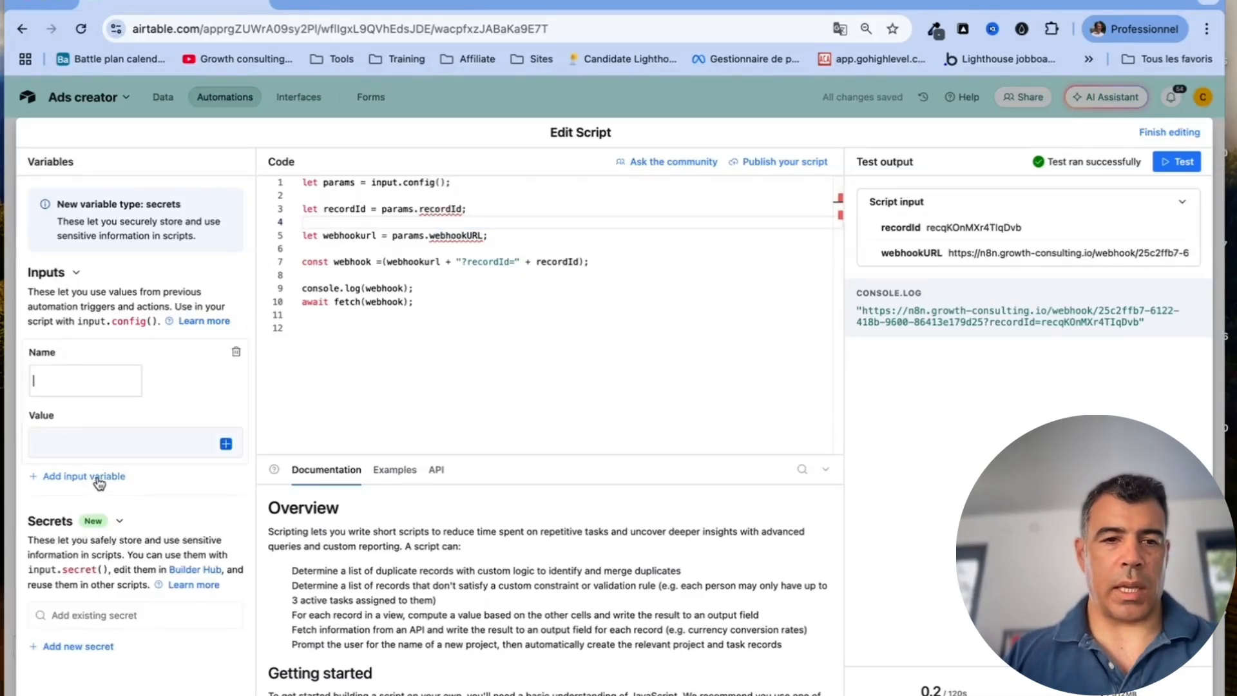
click(99, 476)
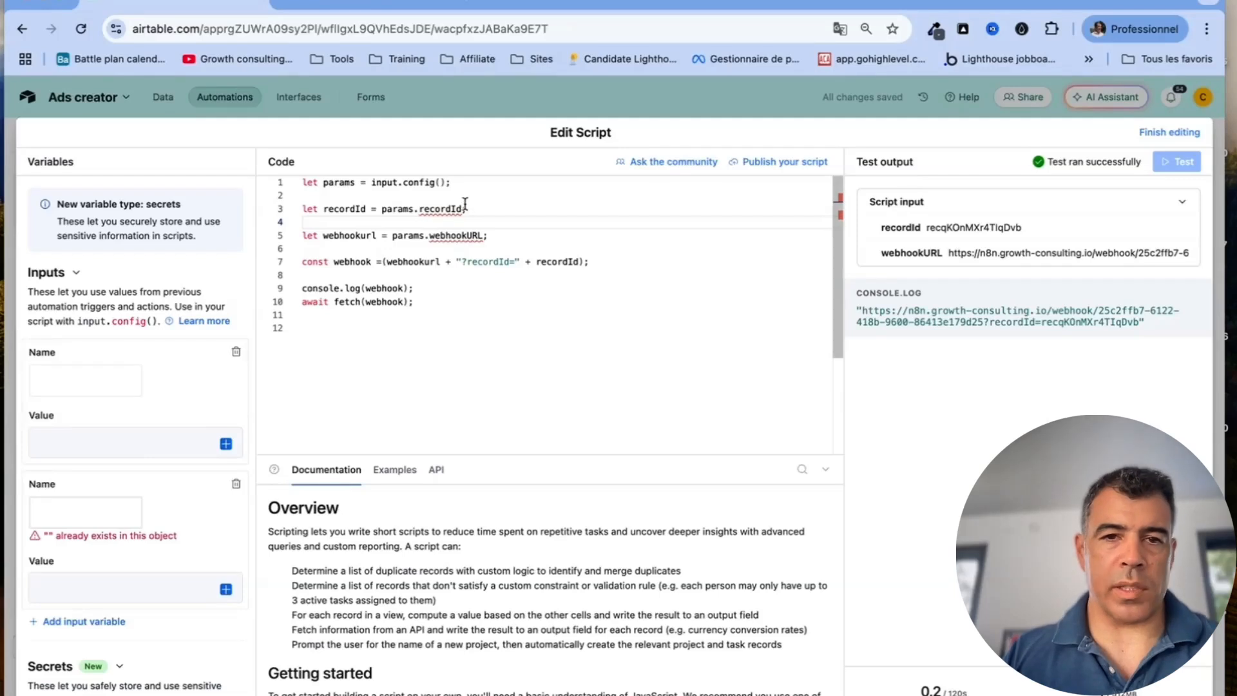
double_click(419, 208)
key(super+c)
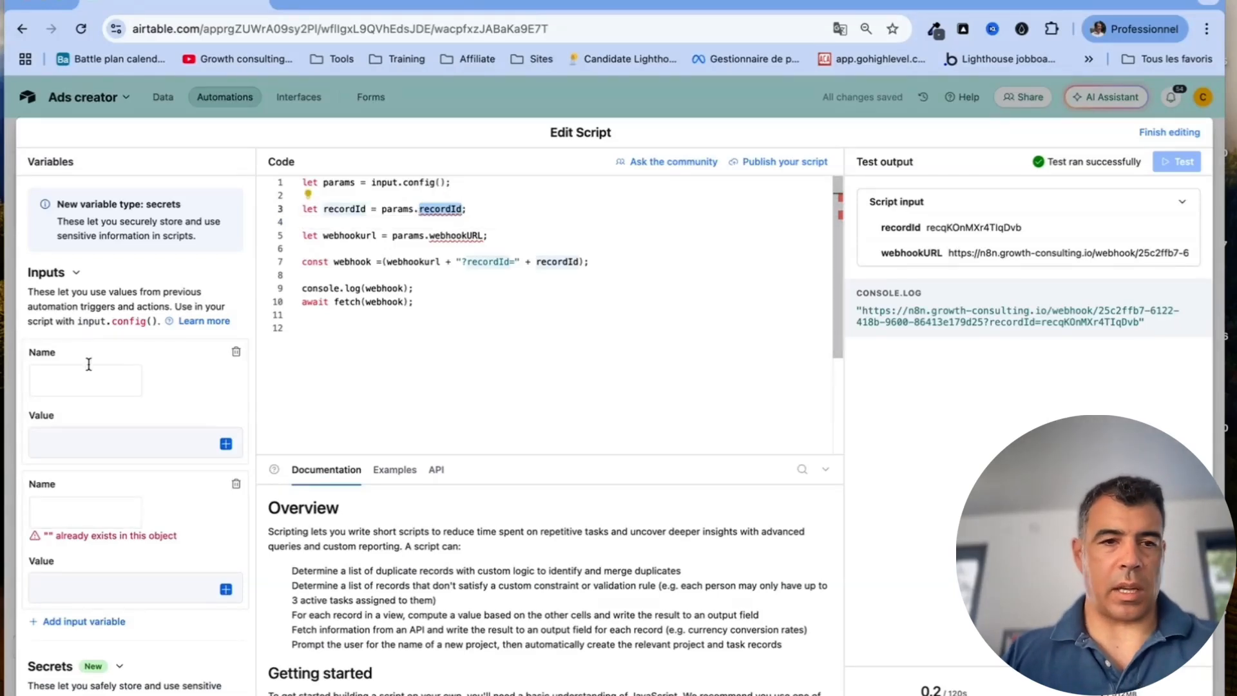
click(93, 379)
key(super+v)
click(478, 236)
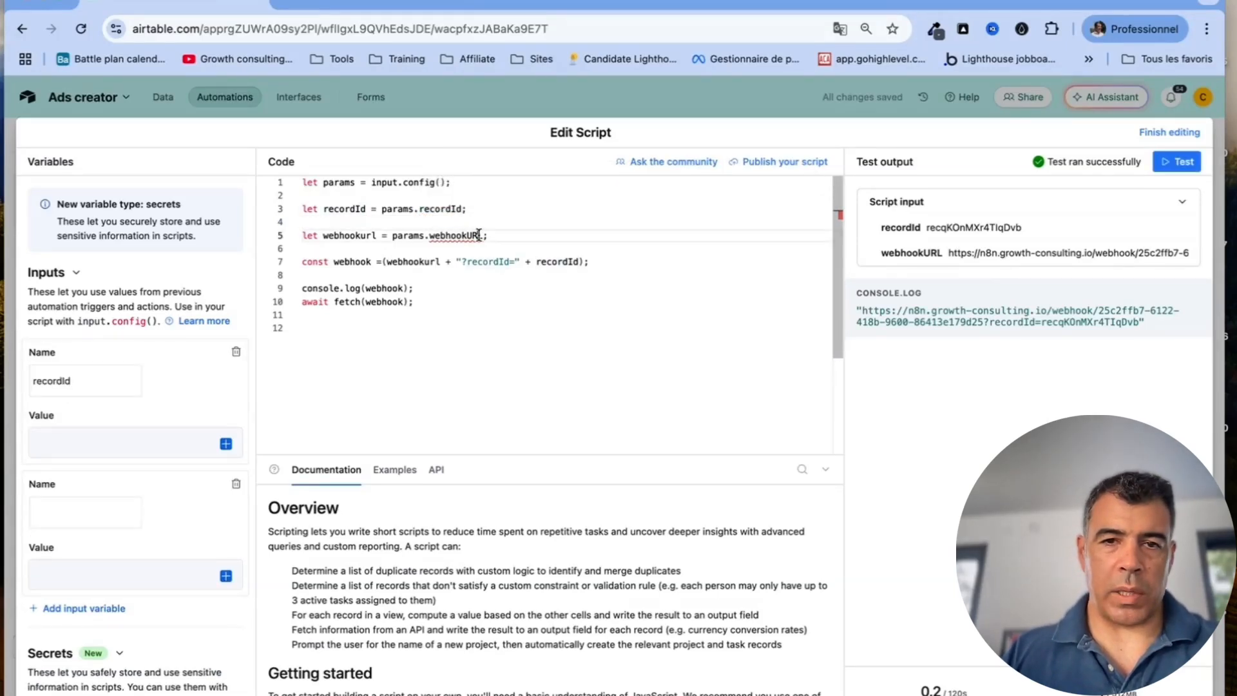
drag(479, 235, 438, 236)
key(super+c)
click(60, 511)
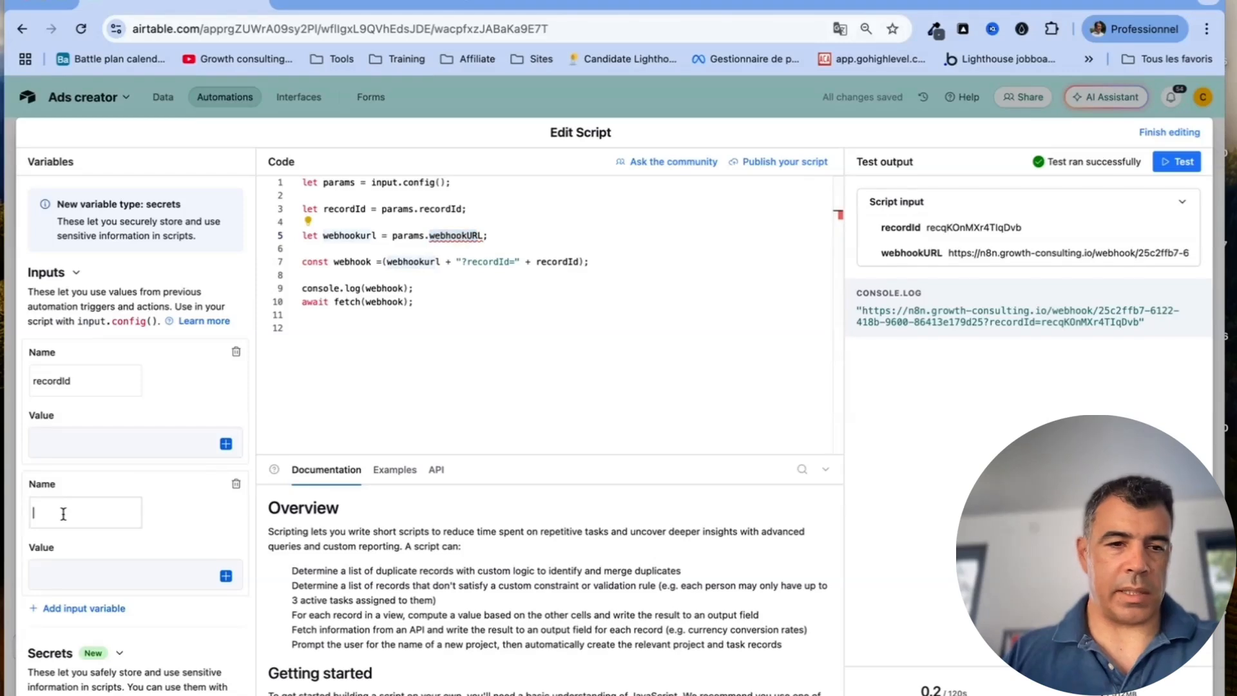
key(super+v)
Map recordId's value to the Airtable record ID and correct the webhookURL input name
click(97, 438)
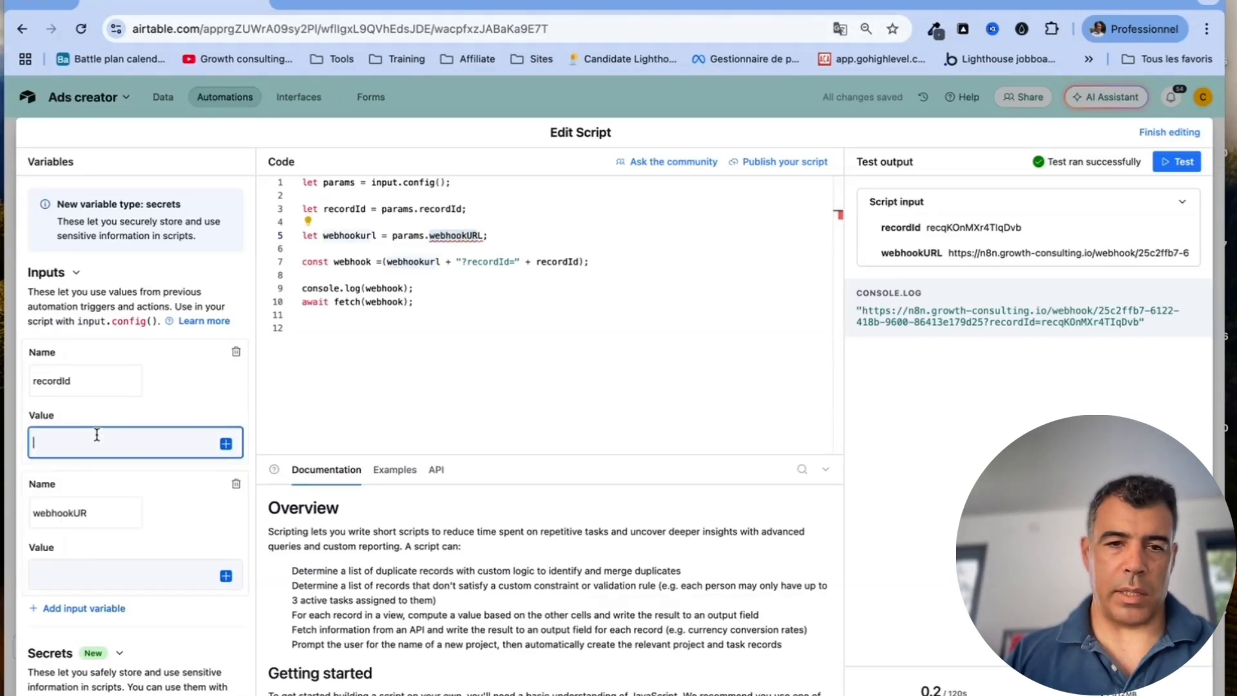
click(226, 444)
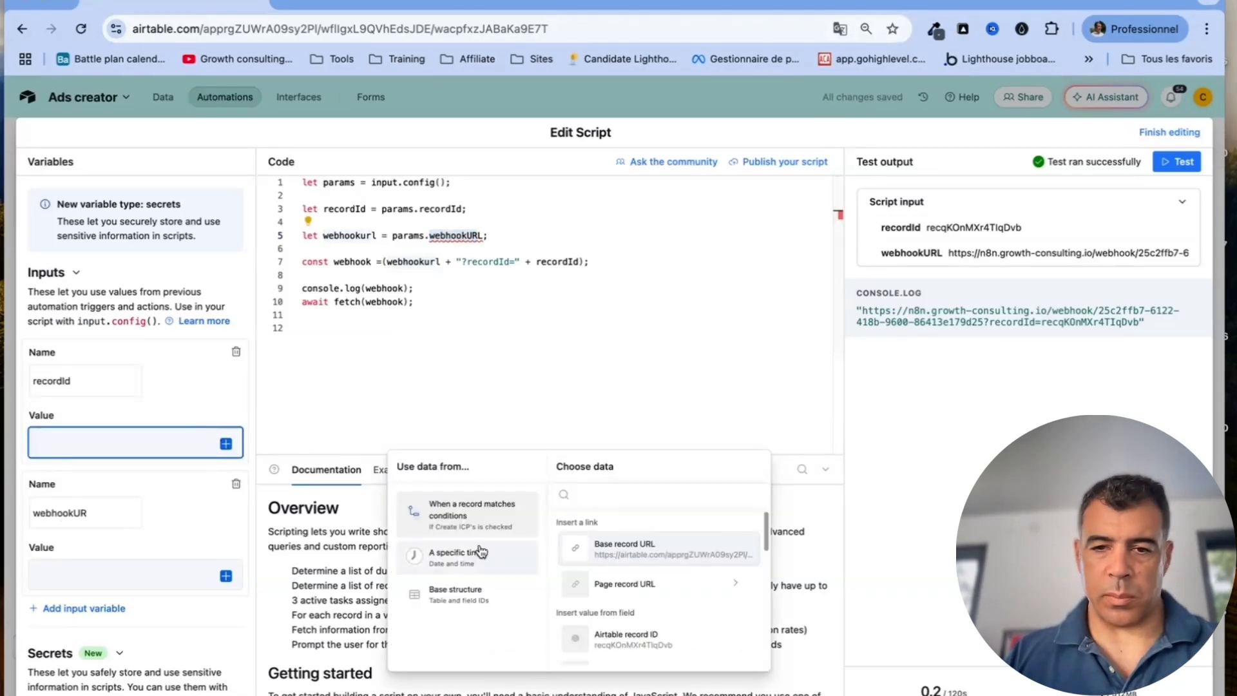
click(625, 641)
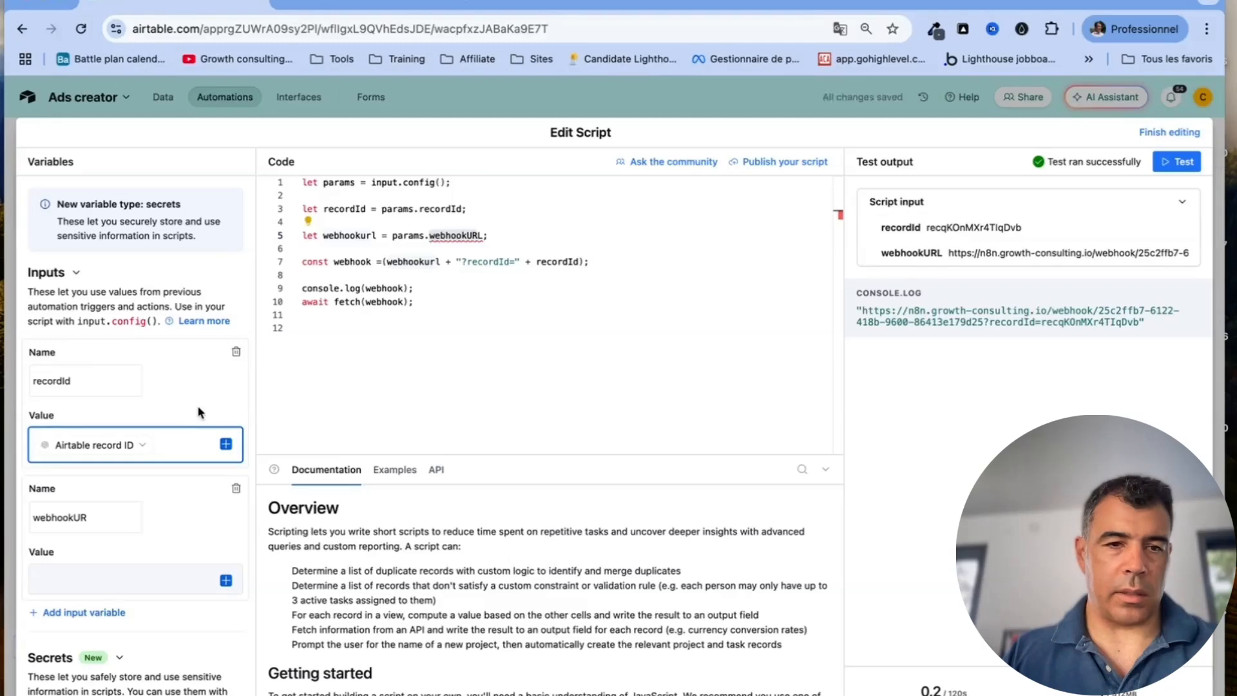
click(121, 519)
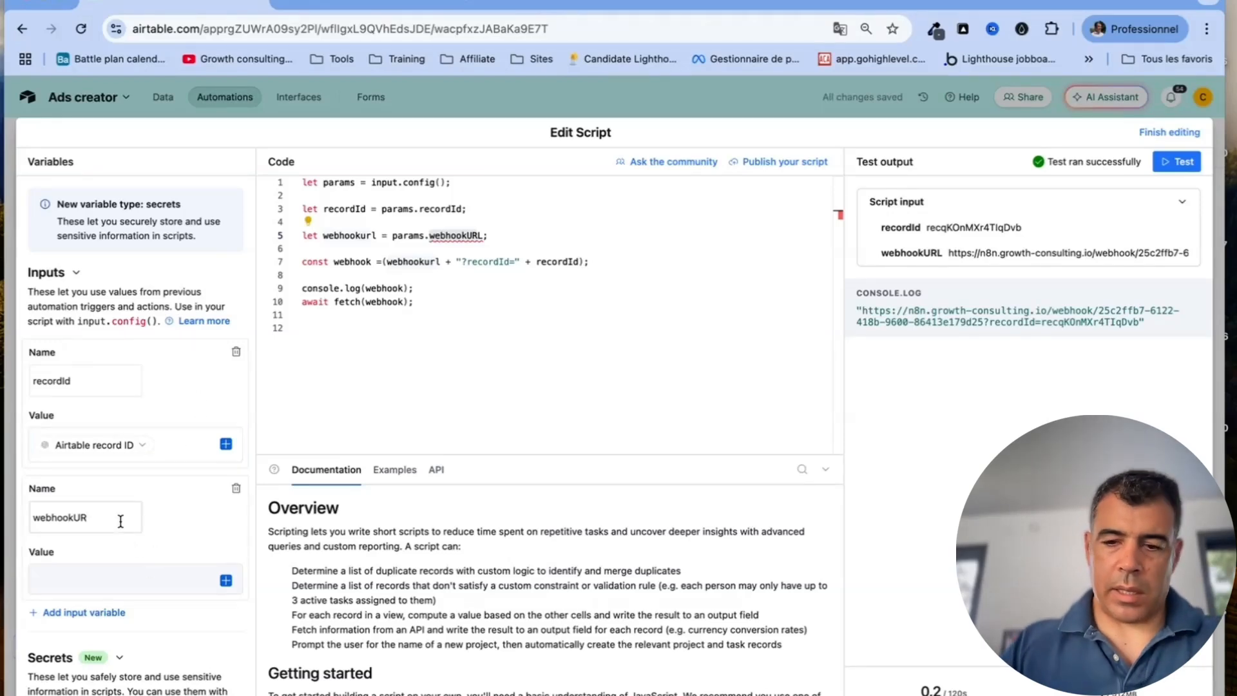
text(L)
click(106, 582)
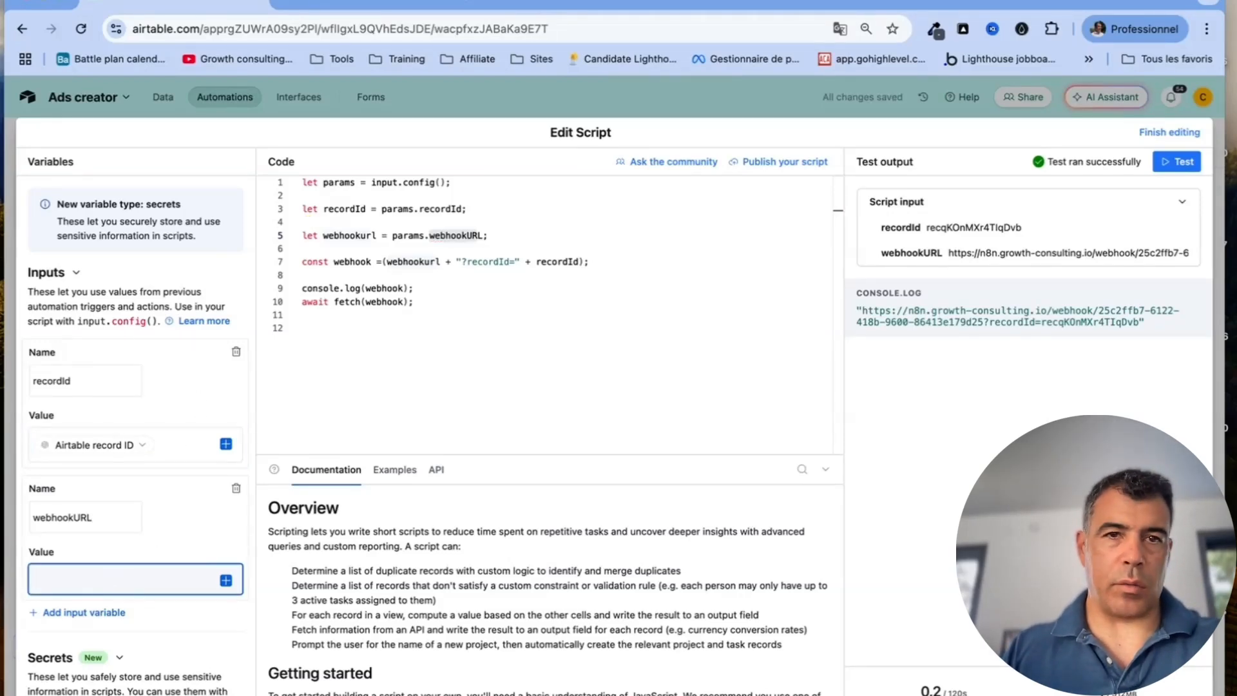
Copy the production webhook URL from n8n's Webhook node, then finish editing the script
click(374, 3)
double_click(282, 352)
click(463, 219)
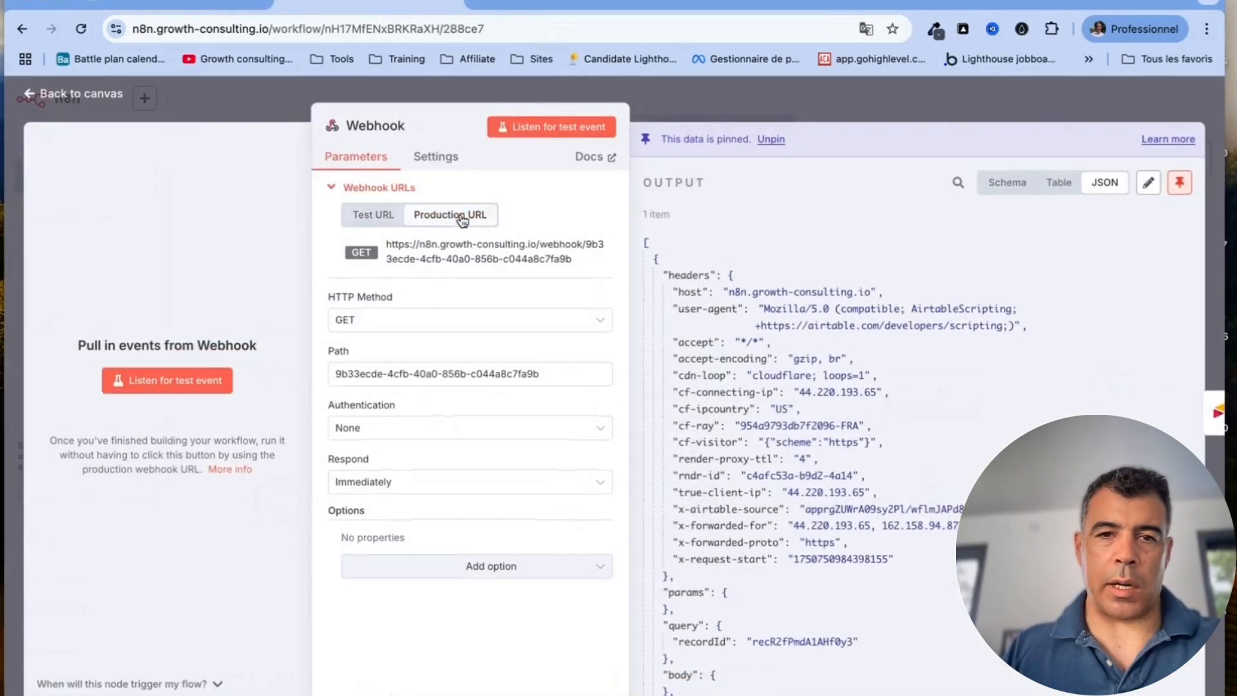
click(451, 251)
click(174, 5)
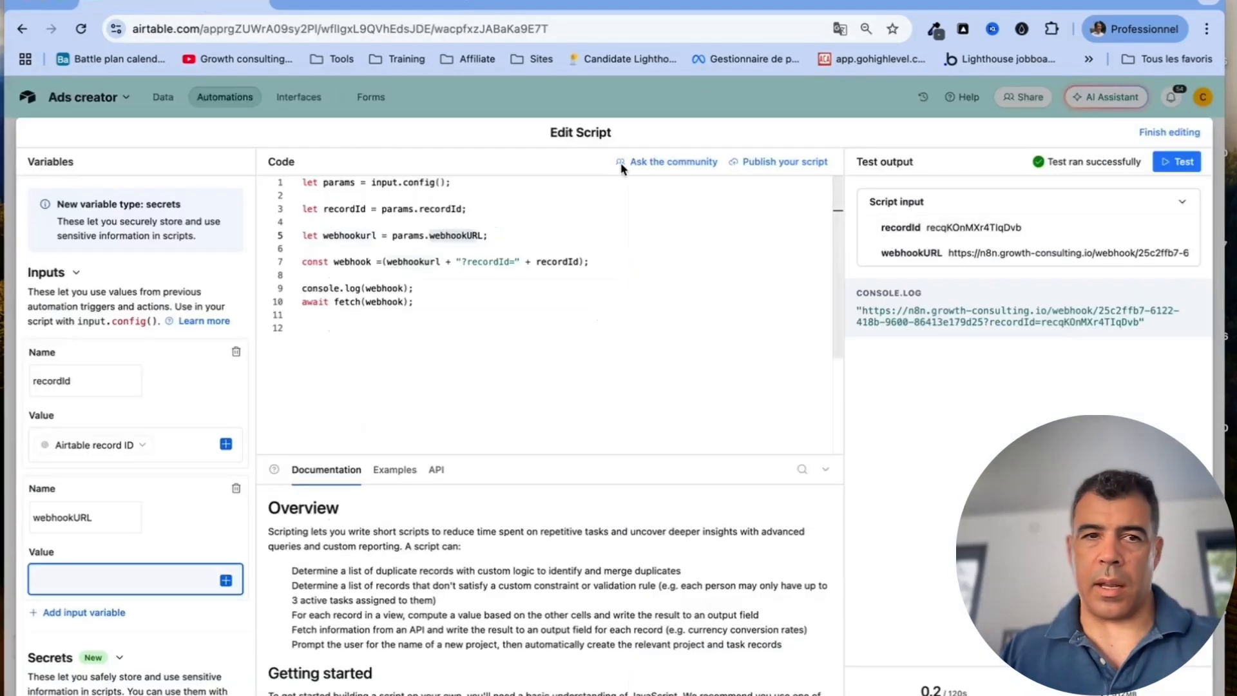
click(1150, 136)
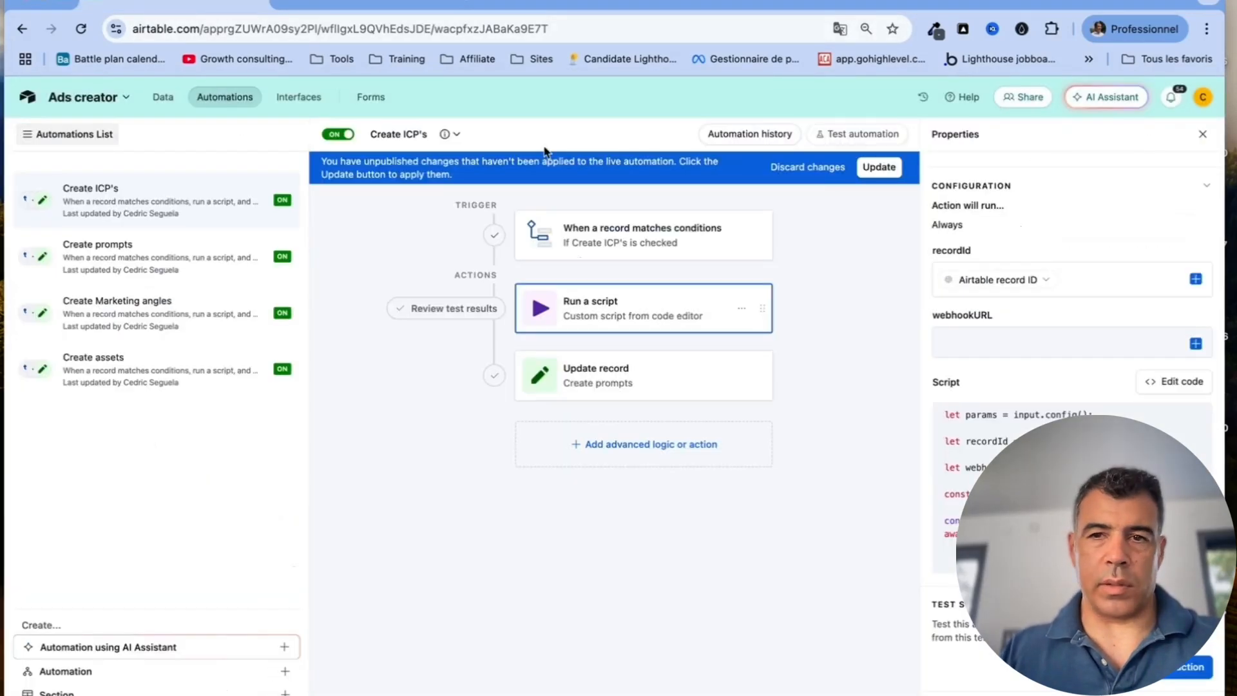
Discard the unpublished script changes, review the Update record step, and return to the ICP table
click(807, 167)
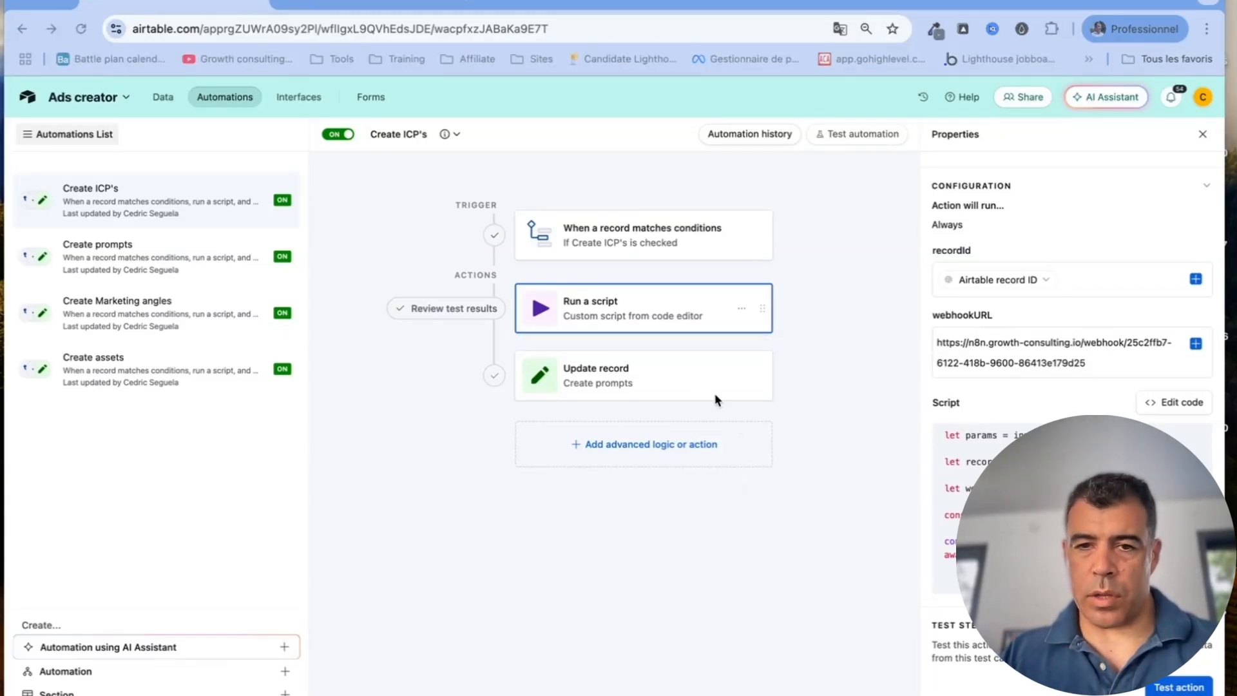
click(641, 374)
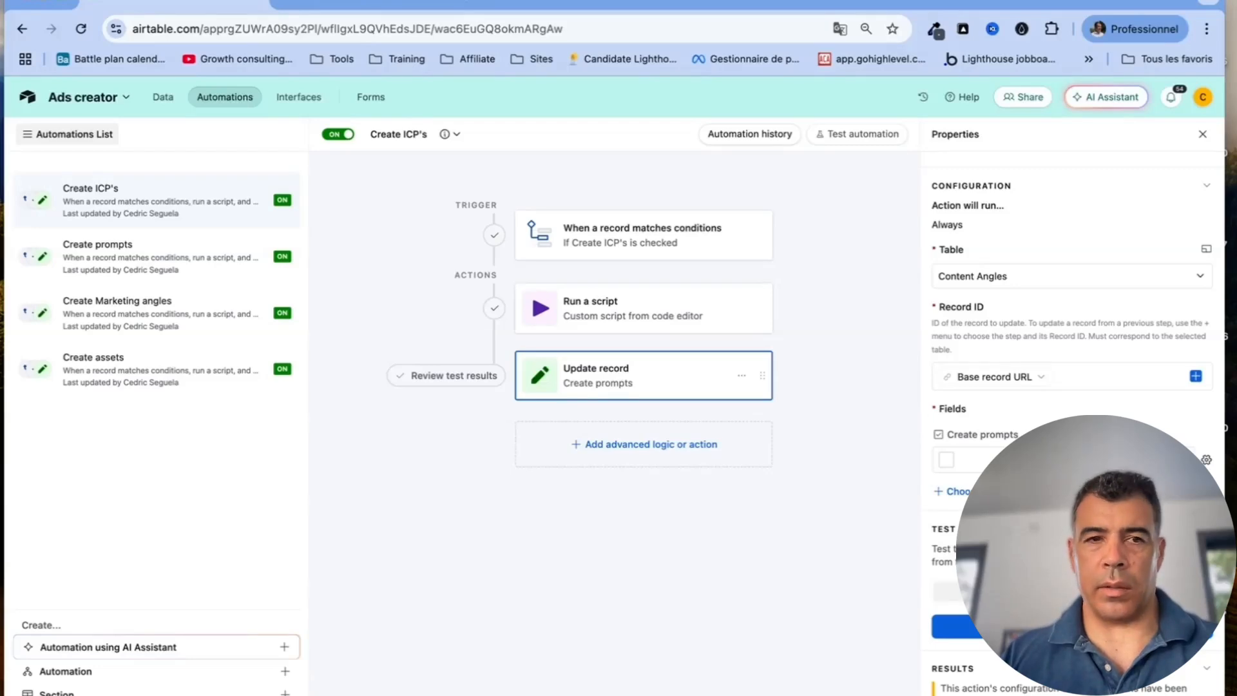
click(166, 100)
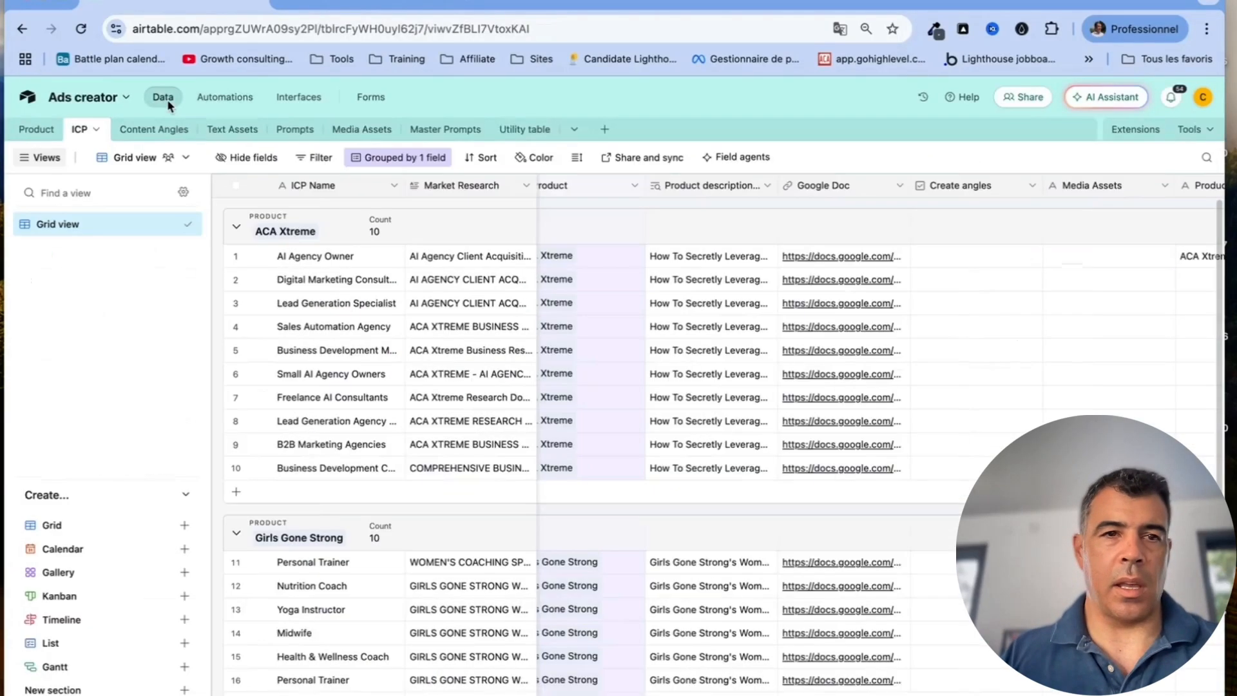